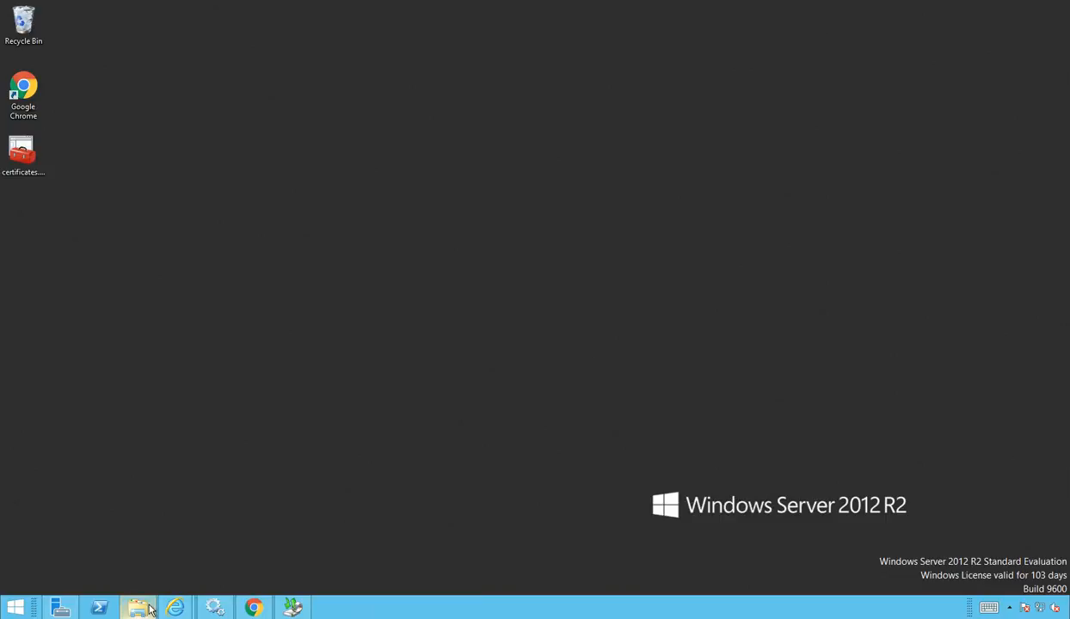
Step: Bring This PC forward and look inside mdb (E:), which holds the mdb2 folder
{"action": "mouse_move", "coordinate": [138, 607]}
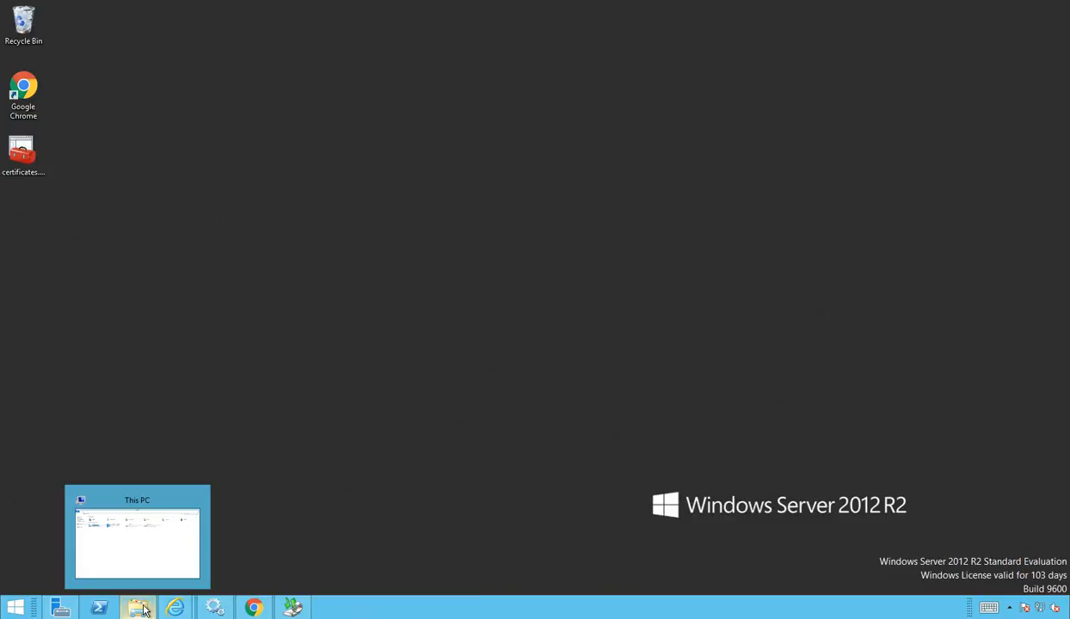
{"action": "left_click", "coordinate": [143, 609]}
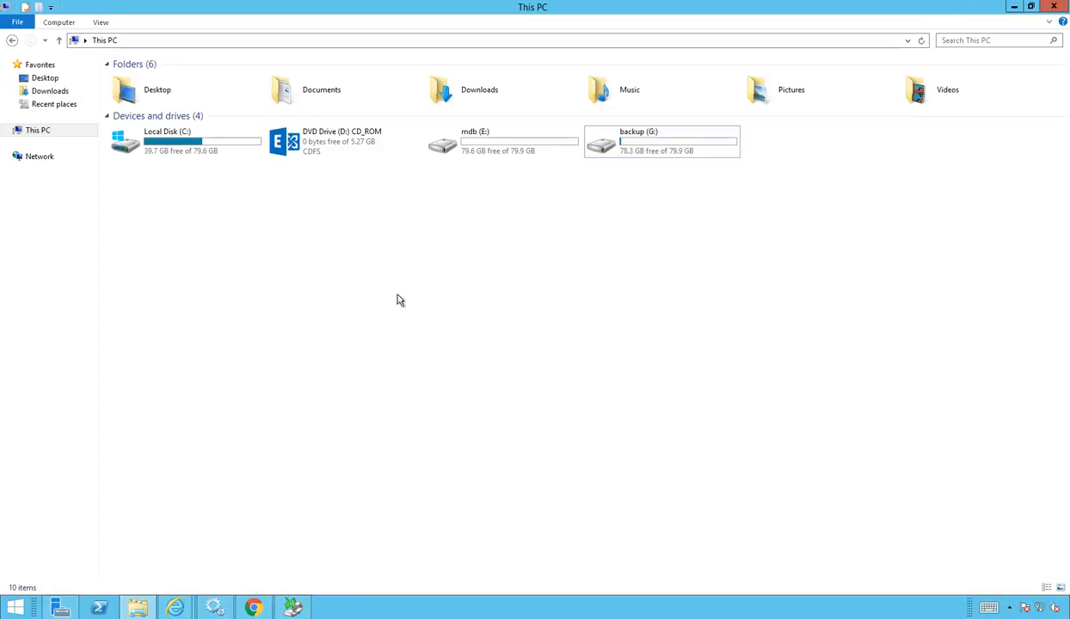
{"action": "left_click", "coordinate": [487, 147]}
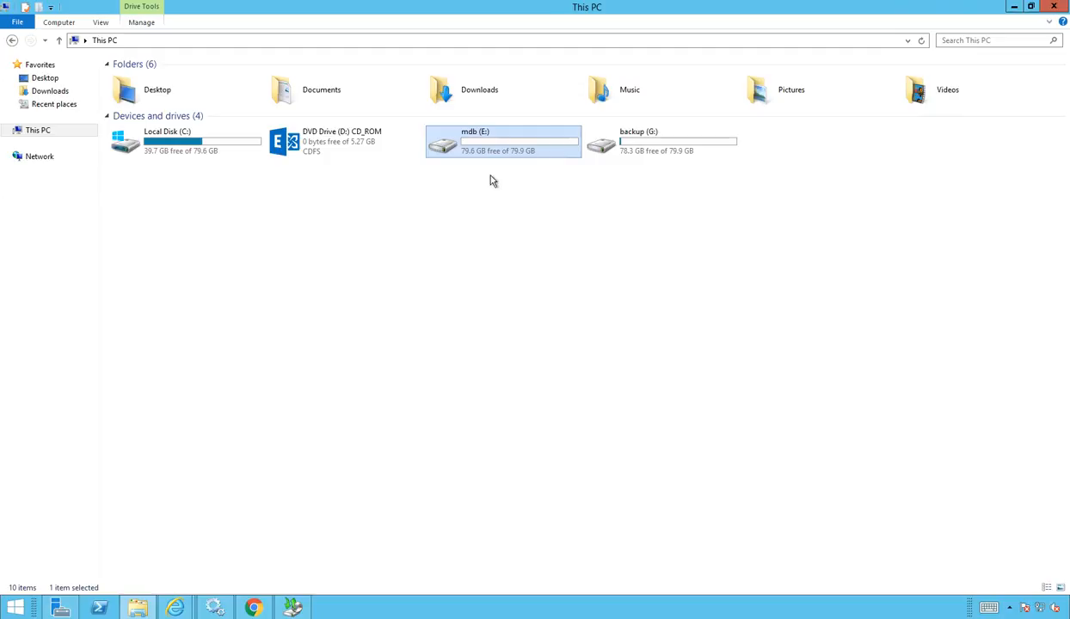
{"action": "left_click", "coordinate": [626, 151]}
{"action": "double_click", "coordinate": [522, 148]}
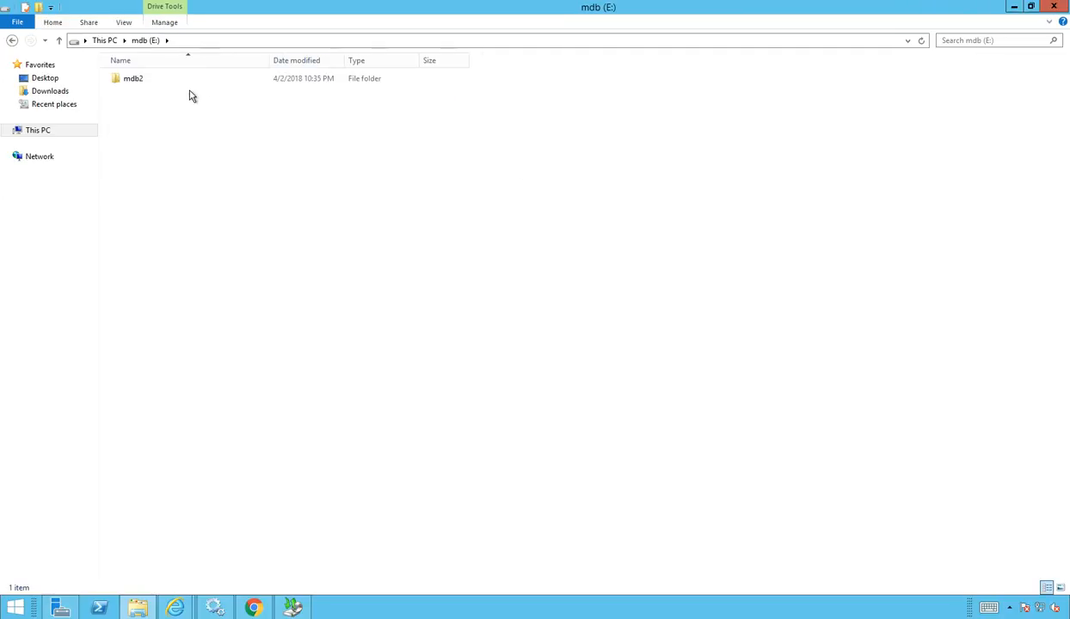
{"action": "left_click", "coordinate": [104, 41]}
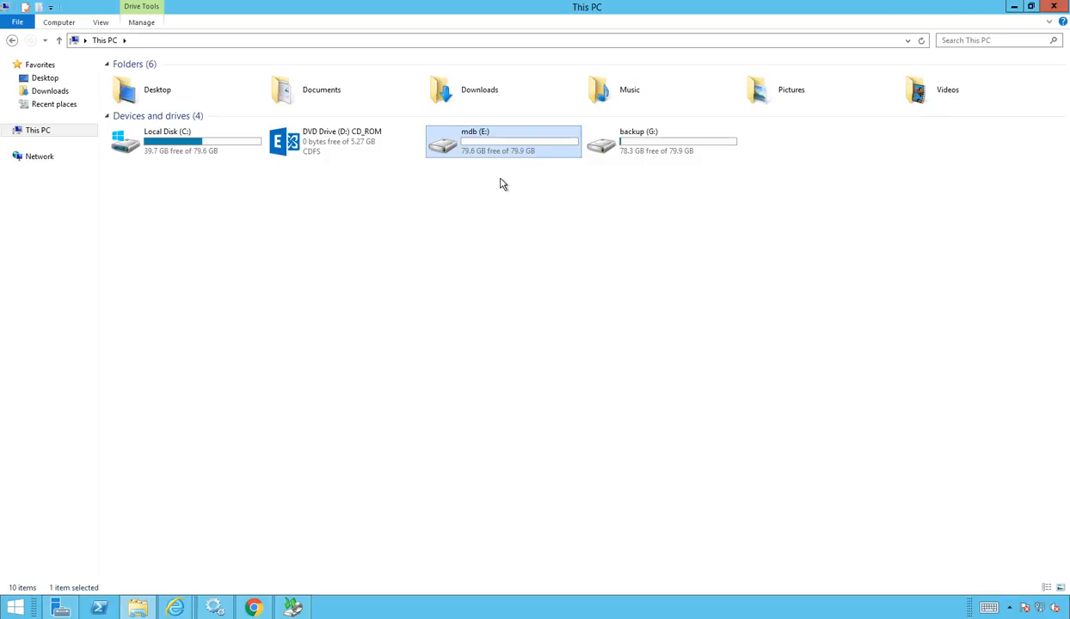
Step: Check that the backup (G:) drive is empty, then return to This PC
{"action": "left_click", "coordinate": [633, 146]}
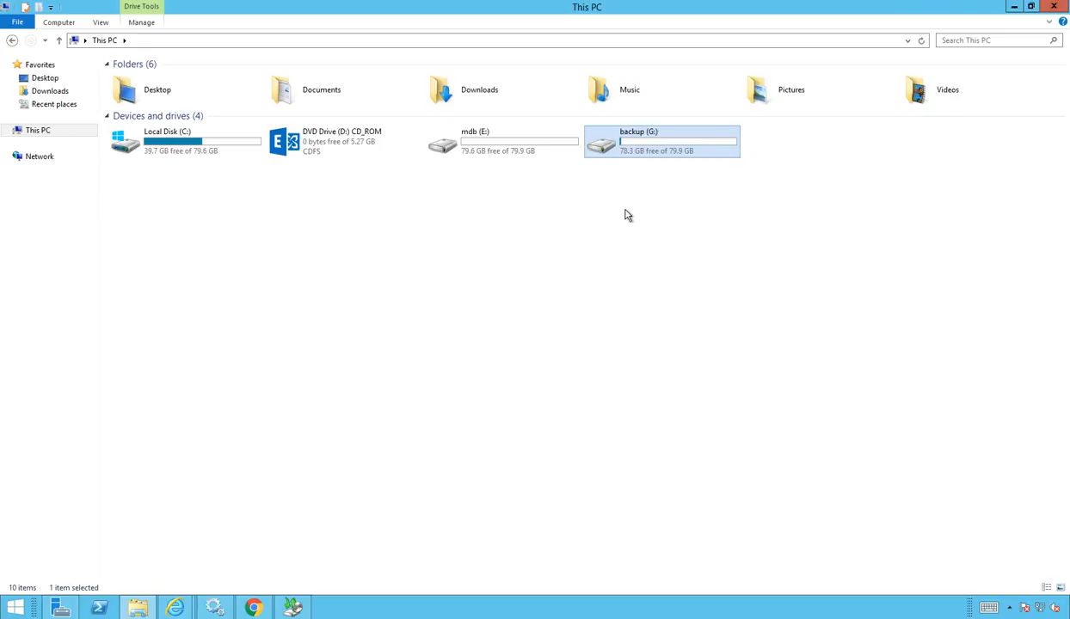
{"action": "double_click", "coordinate": [616, 146]}
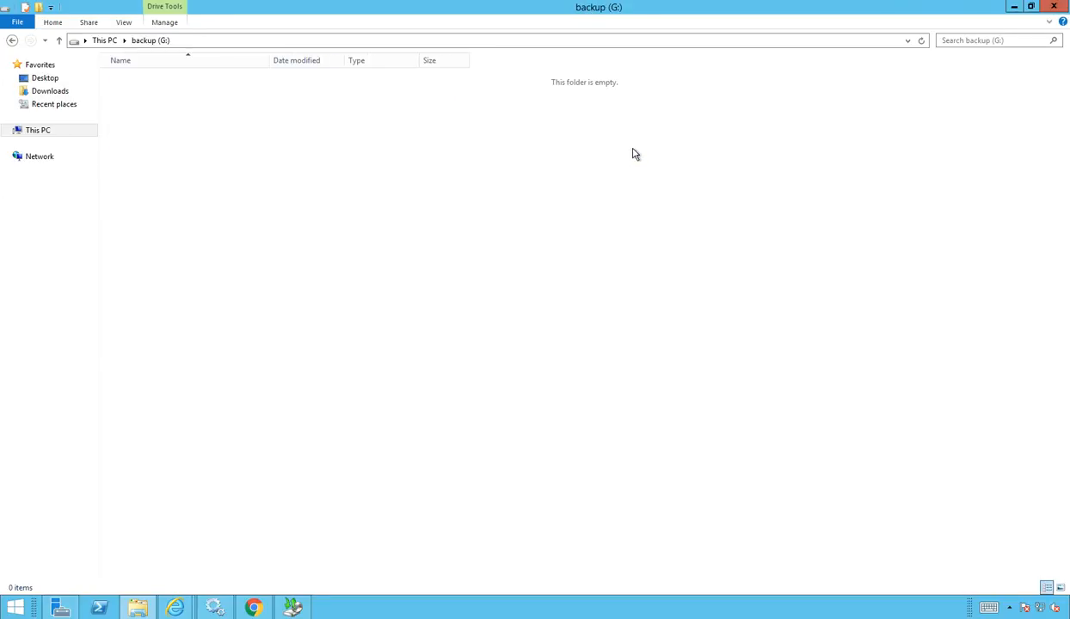
{"action": "left_click", "coordinate": [101, 40]}
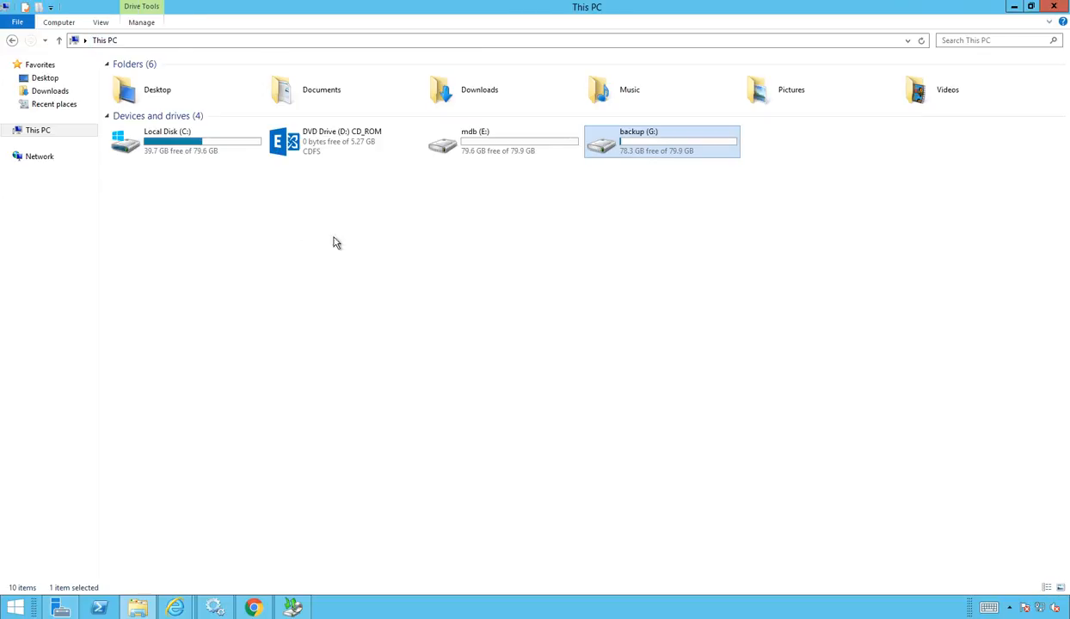
{"action": "left_click", "coordinate": [472, 210]}
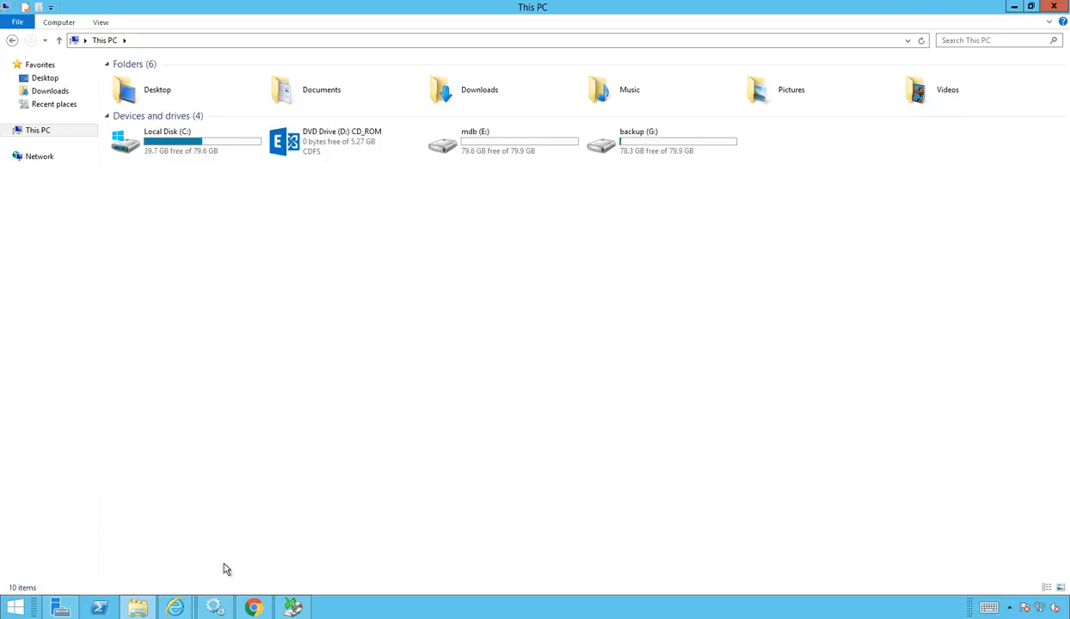
{"action": "left_click", "coordinate": [183, 609]}
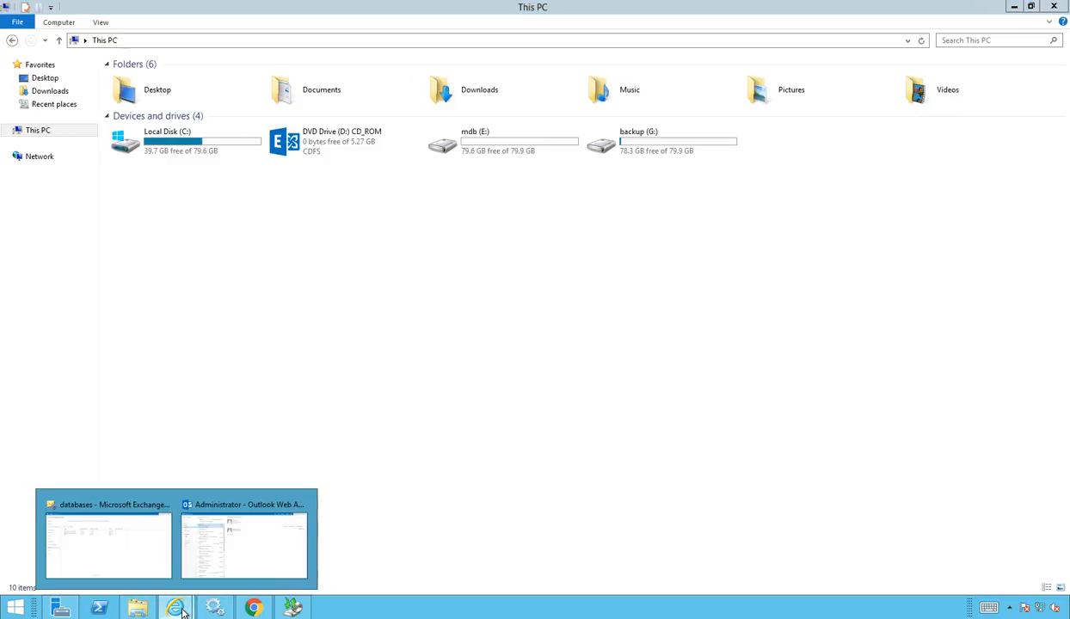
Step: Read mdb2's database path, e:\mdb2\mdb2.edb, in its properties, then cancel unchanged
{"action": "left_click", "coordinate": [127, 567]}
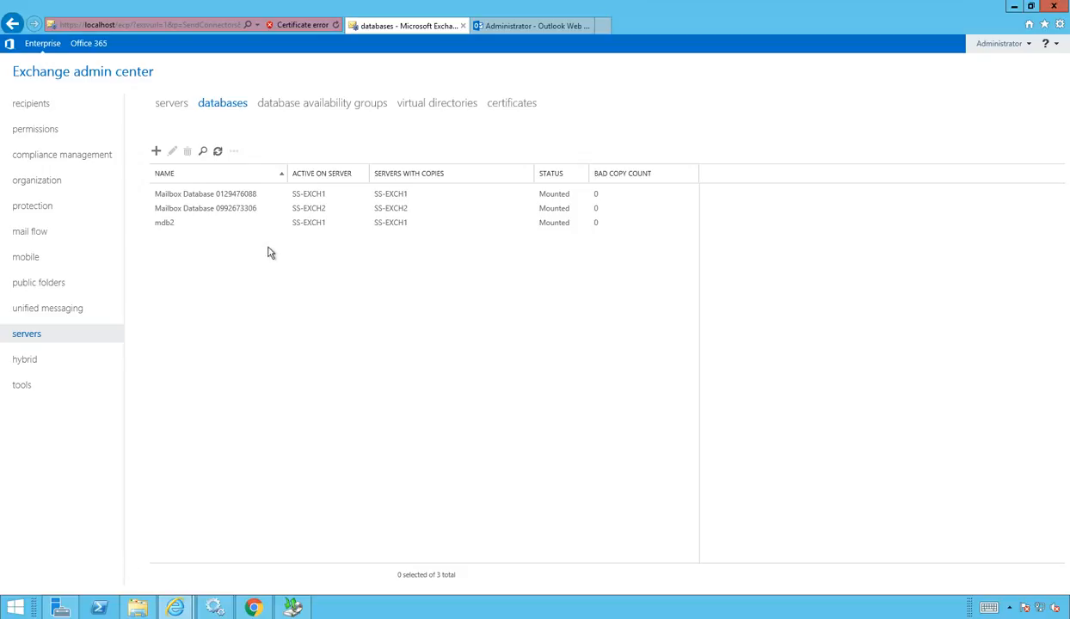
{"action": "left_click", "coordinate": [186, 219]}
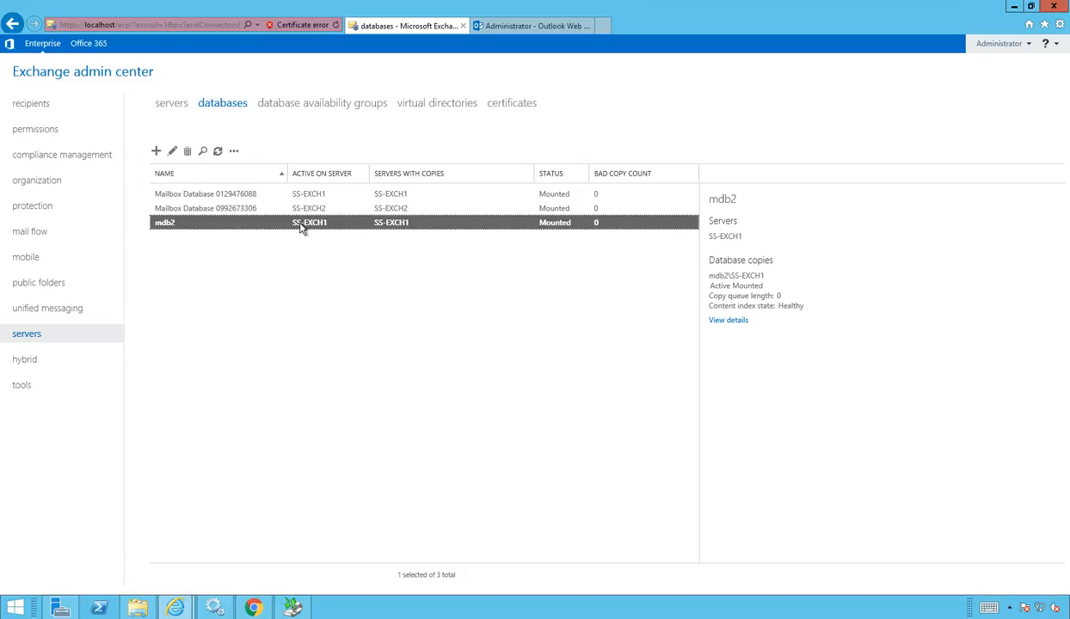
{"action": "left_click", "coordinate": [172, 151]}
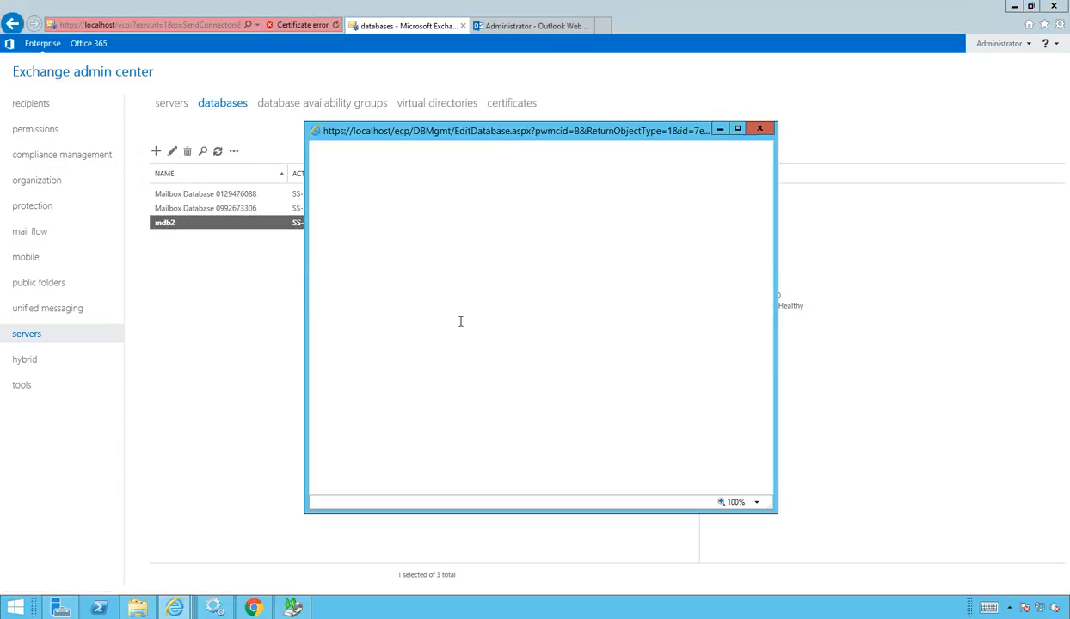
{"action": "scroll", "coordinate": [627, 342], "scroll_direction": "down", "scroll_amount": 3}
{"action": "scroll", "coordinate": [593, 318], "scroll_direction": "up", "scroll_amount": 3}
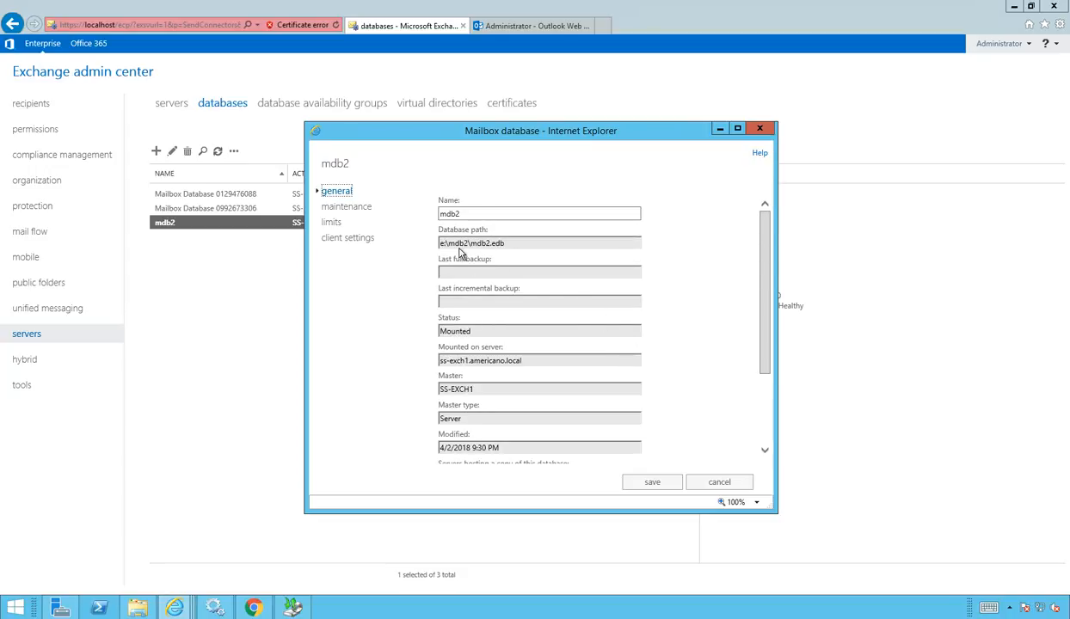
{"action": "left_click_drag", "start_coordinate": [508, 244], "coordinate": [444, 248]}
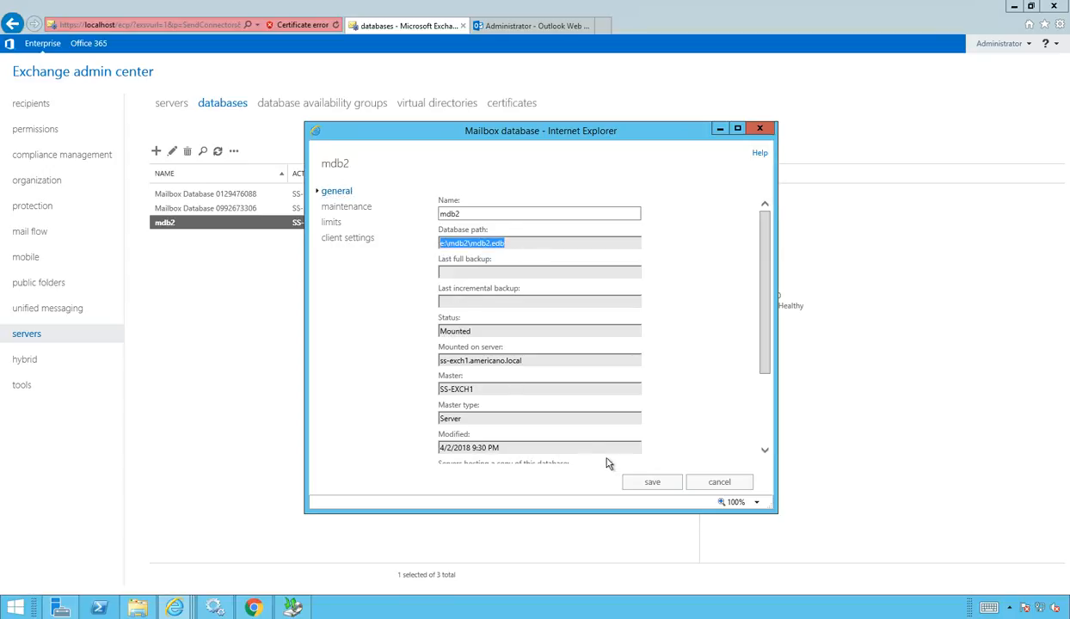
{"action": "left_click", "coordinate": [717, 484]}
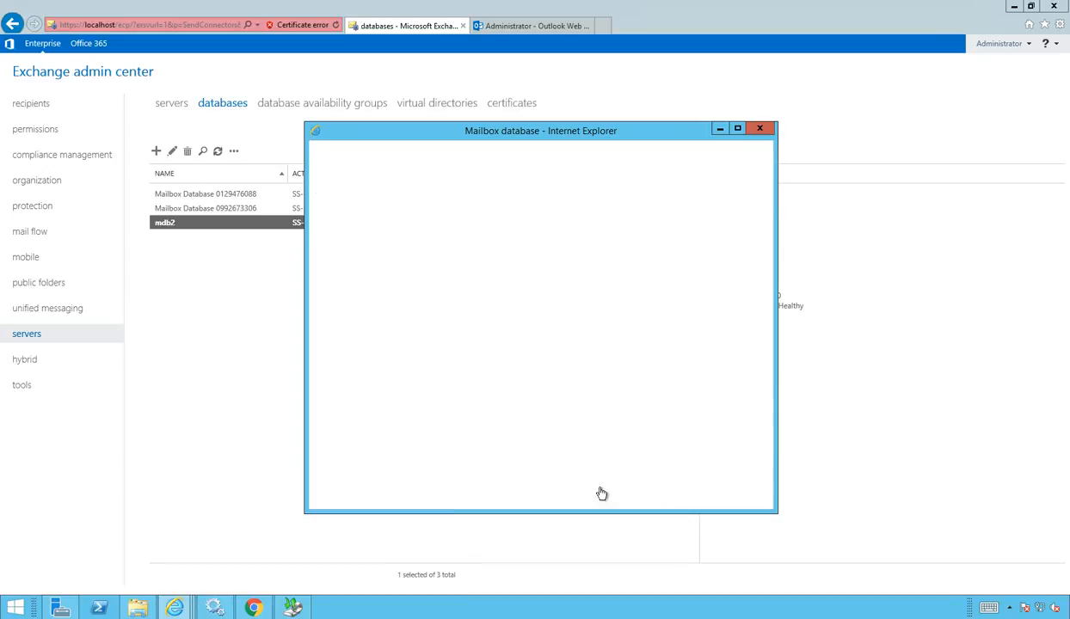
Step: Find mdb2.edb (253,888 KB) among the 26 items in E:\mdb2, then minimize File Explorer
{"action": "left_click", "coordinate": [140, 609]}
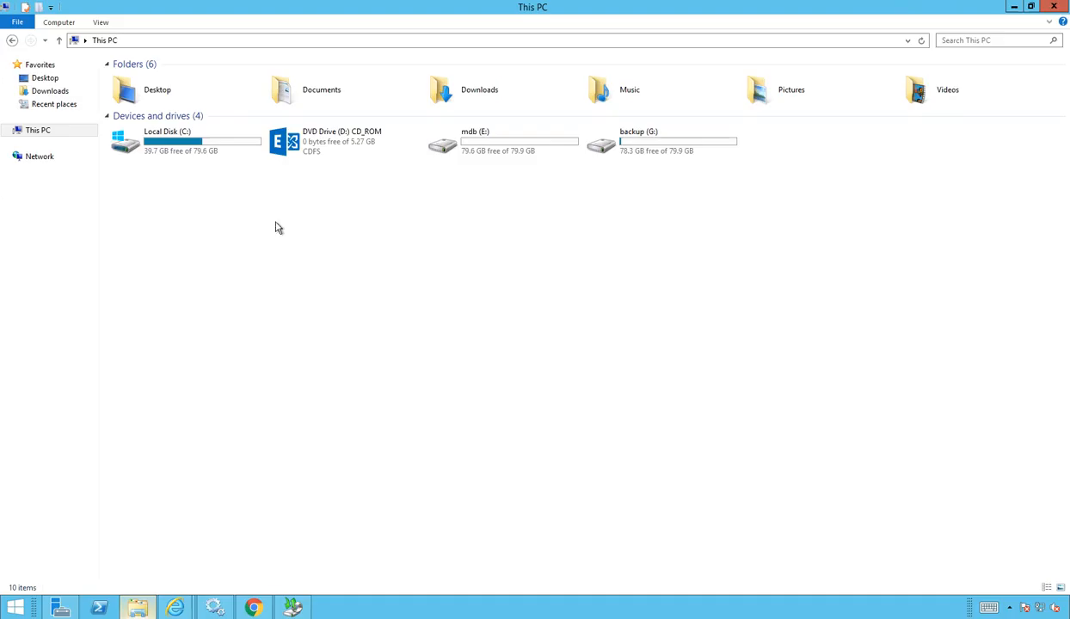
{"action": "left_click", "coordinate": [492, 147]}
{"action": "double_click", "coordinate": [492, 148]}
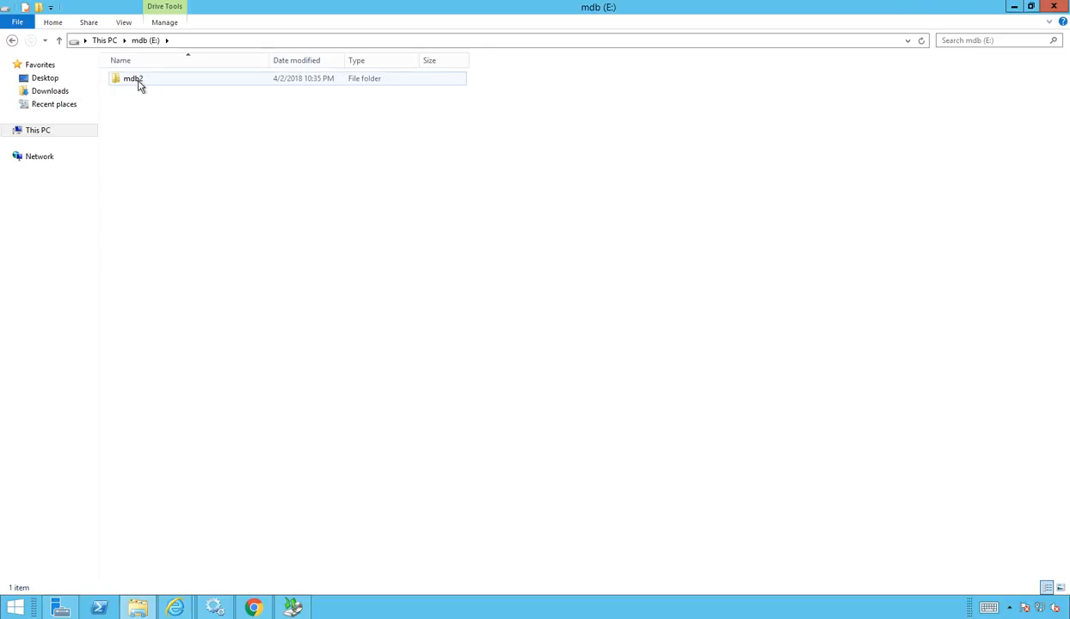
{"action": "double_click", "coordinate": [138, 81]}
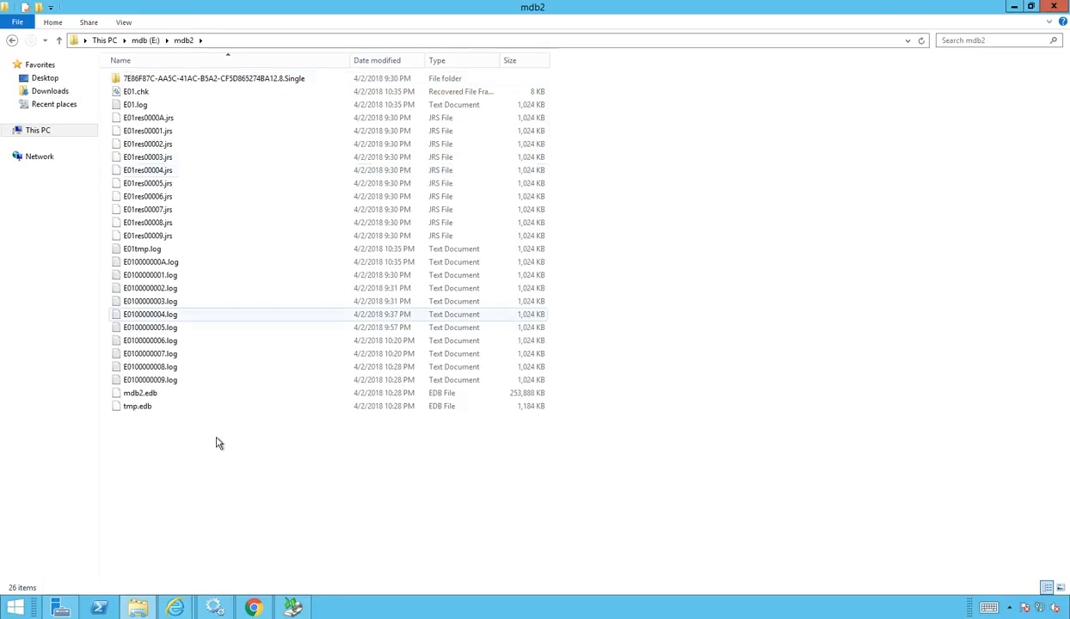
{"action": "left_click", "coordinate": [183, 393]}
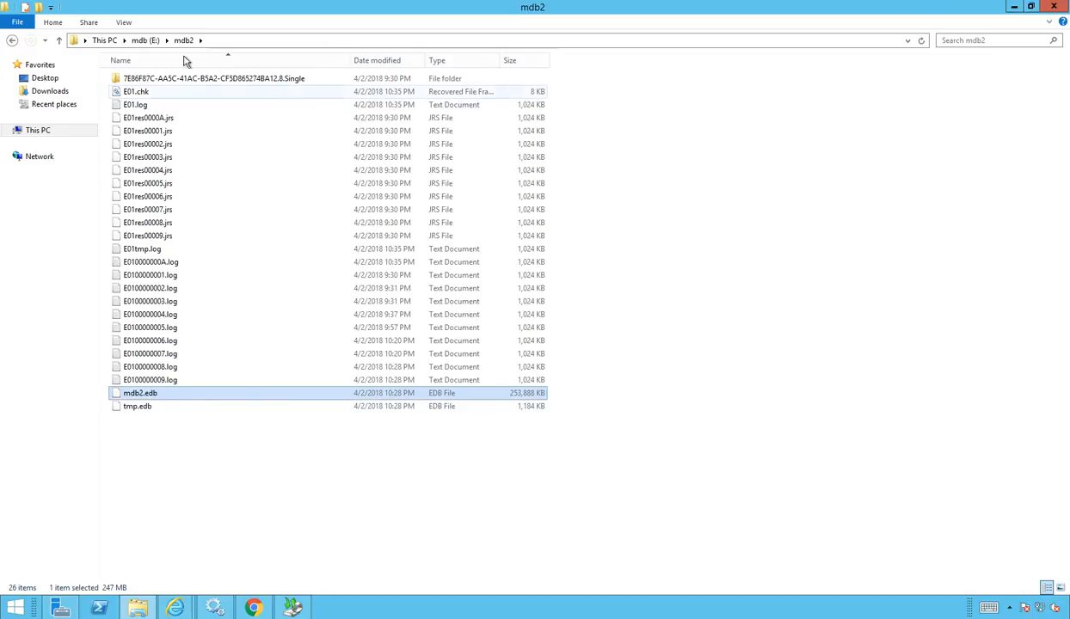
{"action": "left_click", "coordinate": [148, 39]}
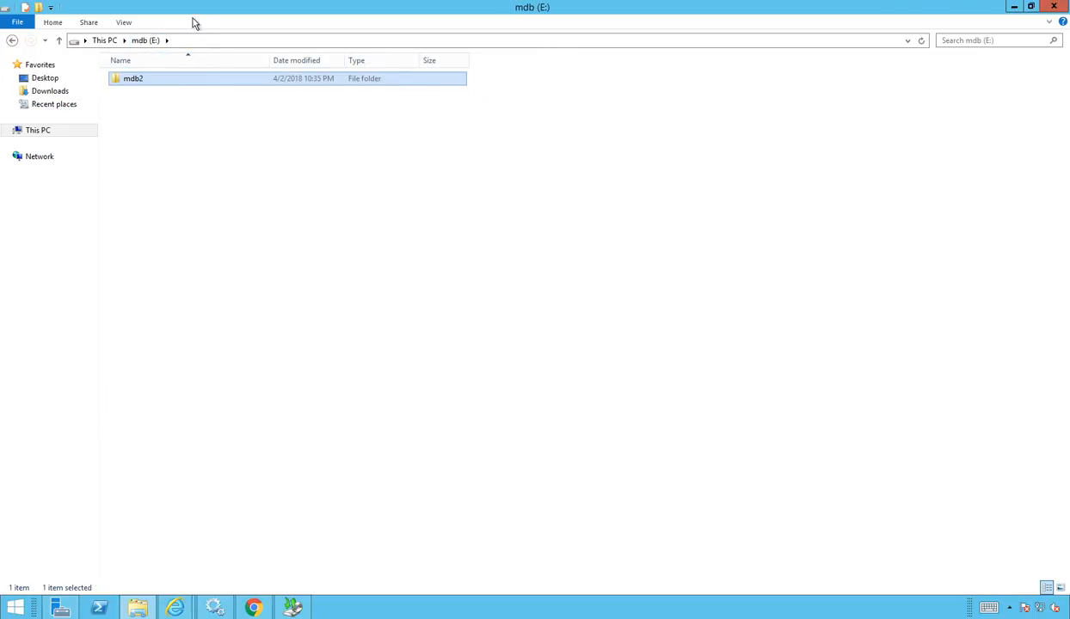
{"action": "left_click", "coordinate": [104, 41]}
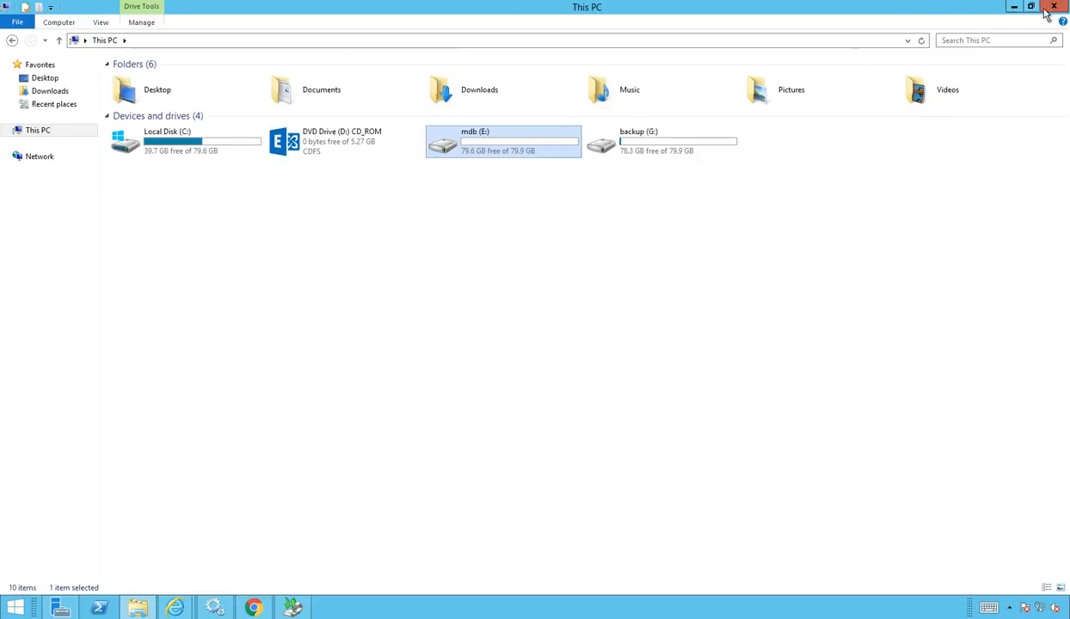
{"action": "left_click", "coordinate": [1015, 6]}
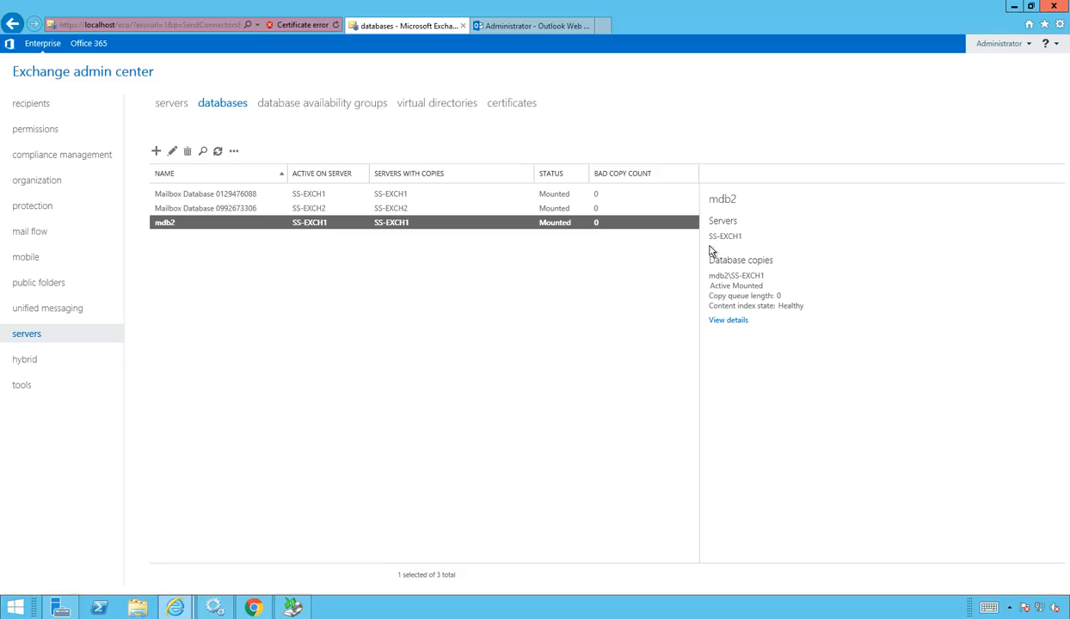
Step: Launch the Add Roles and Features Wizard from Server Manager and advance to the Features page
{"action": "left_click", "coordinate": [60, 608]}
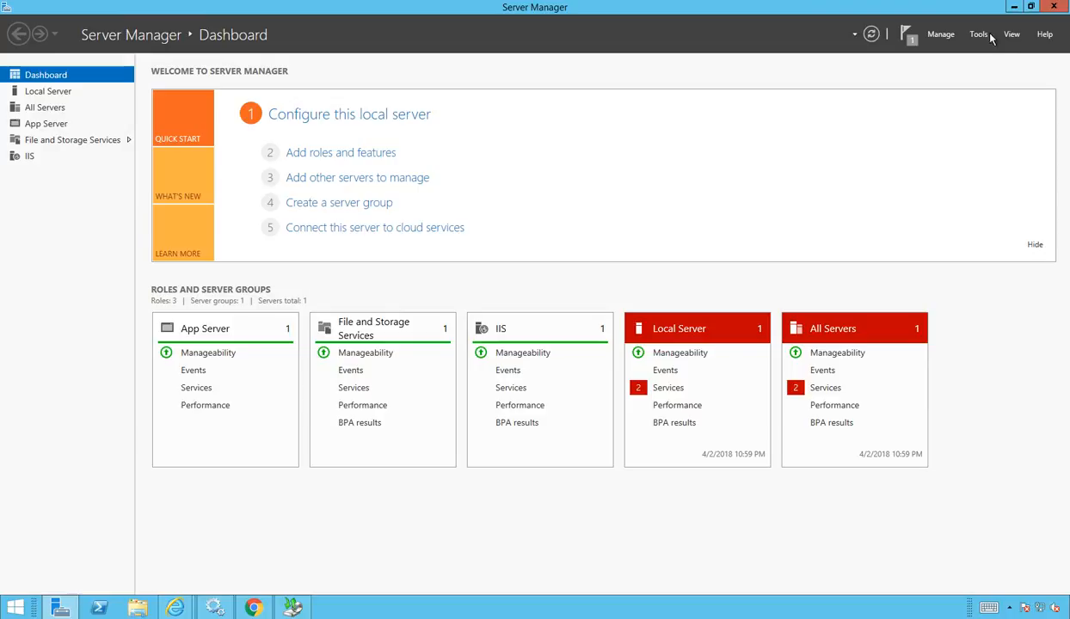
{"action": "left_click", "coordinate": [938, 34]}
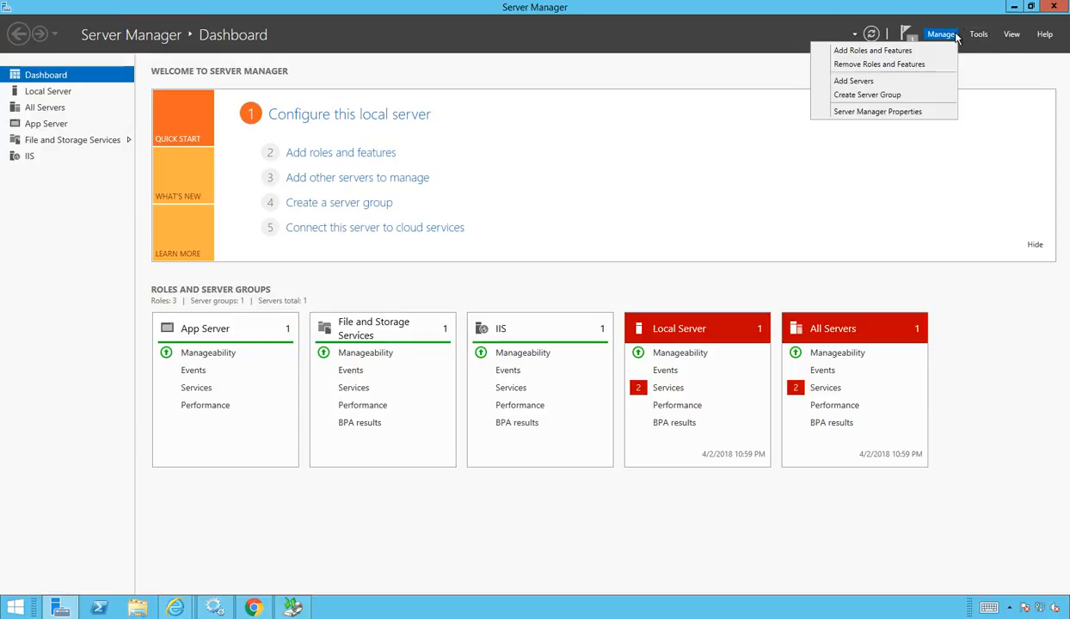
{"action": "left_click", "coordinate": [907, 51]}
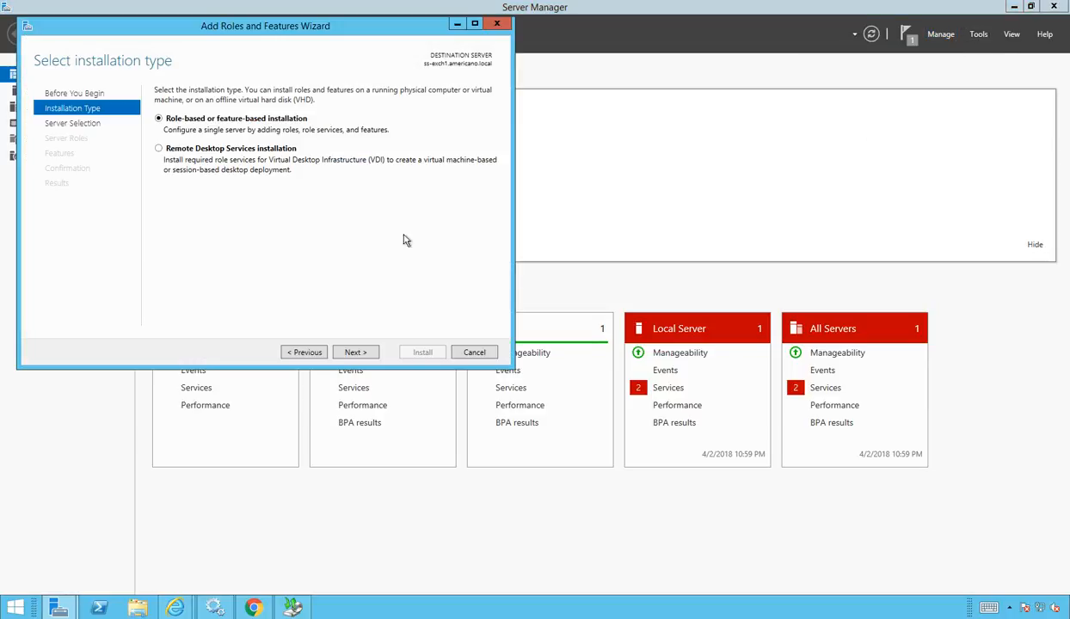
{"action": "left_click", "coordinate": [354, 352]}
{"action": "left_click", "coordinate": [355, 353]}
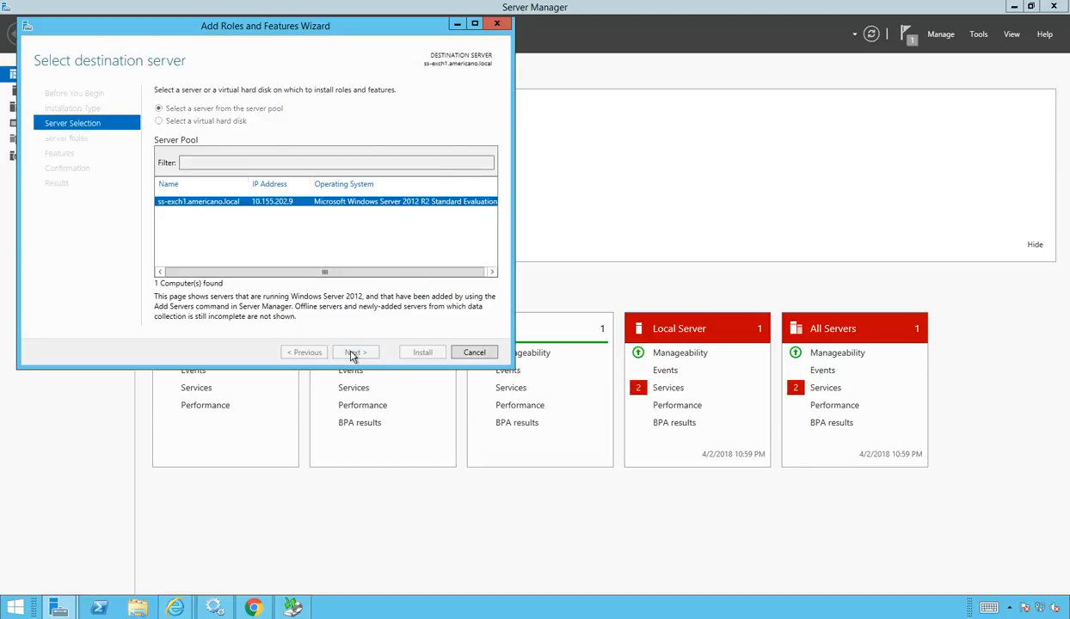
{"action": "left_click", "coordinate": [355, 353]}
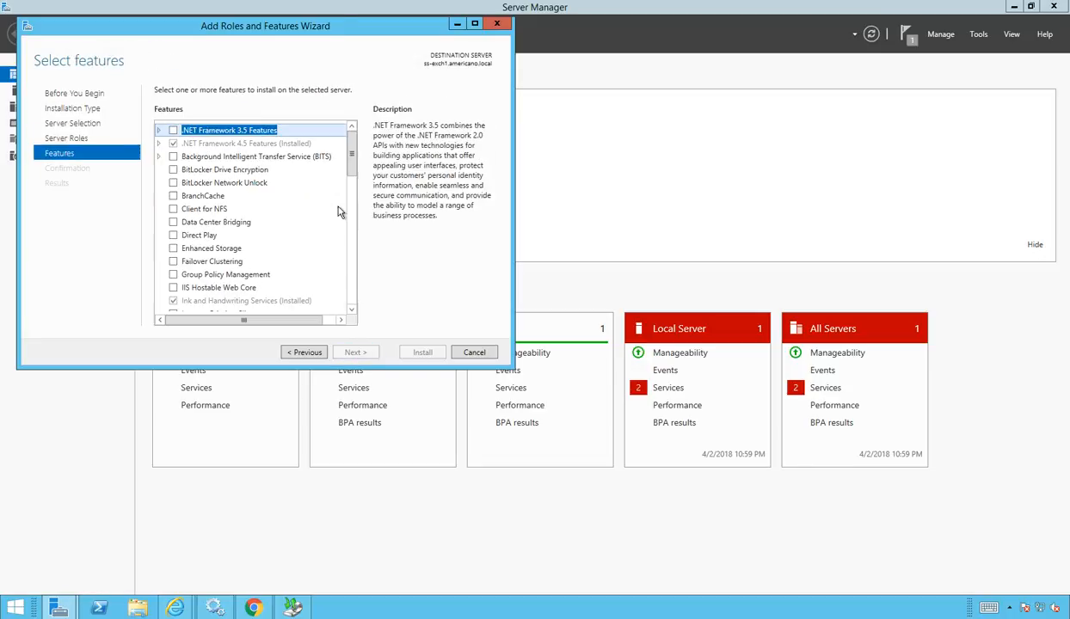
Step: Confirm Windows Server Backup is listed as Installed, then cancel the wizard
{"action": "scroll", "coordinate": [348, 201], "scroll_direction": "down", "scroll_amount": 6}
{"action": "scroll", "coordinate": [357, 344], "scroll_direction": "down", "scroll_amount": 8}
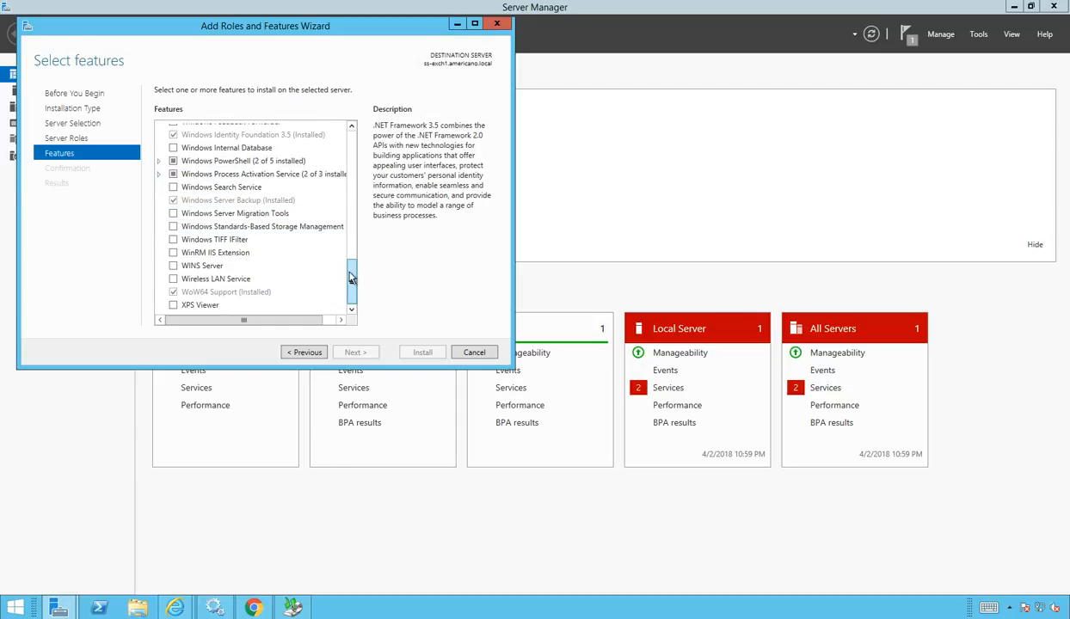
{"action": "left_click_drag", "start_coordinate": [359, 286], "coordinate": [286, 270]}
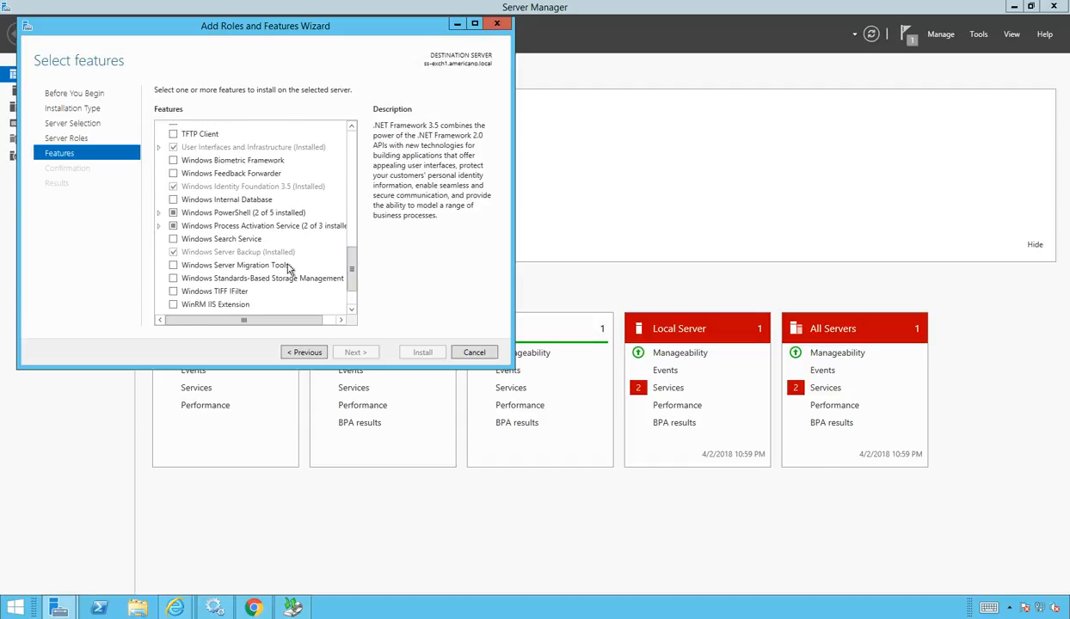
{"action": "left_click", "coordinate": [265, 253]}
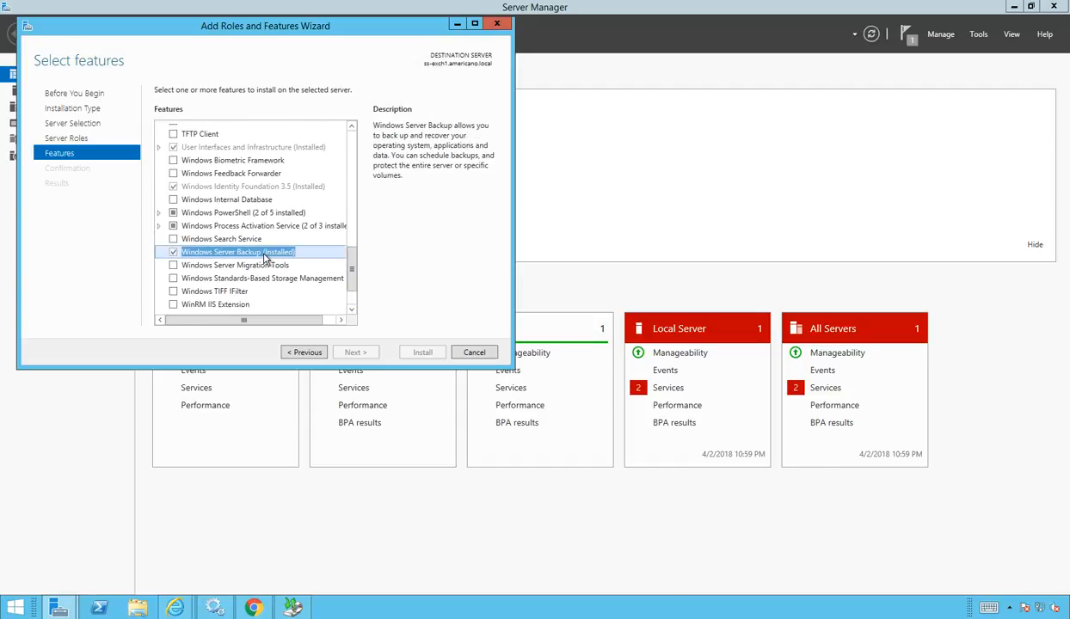
{"action": "left_click", "coordinate": [473, 353]}
{"action": "left_click", "coordinate": [218, 608]}
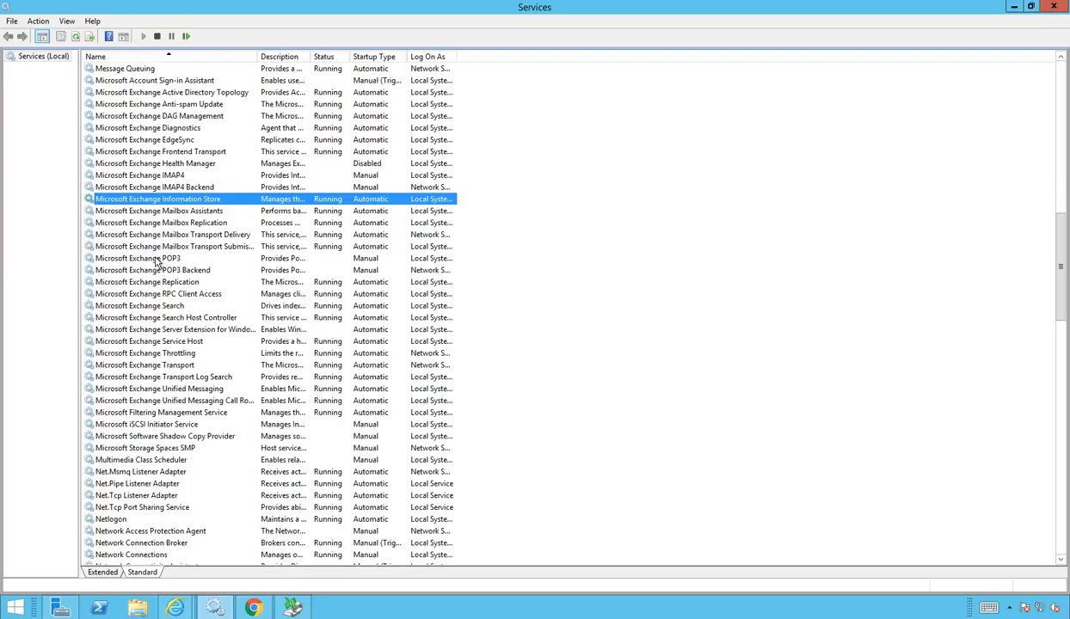
Step: Start the Microsoft Exchange Server Extension for Windows Server Backup service, then close Services
{"action": "left_click", "coordinate": [156, 331]}
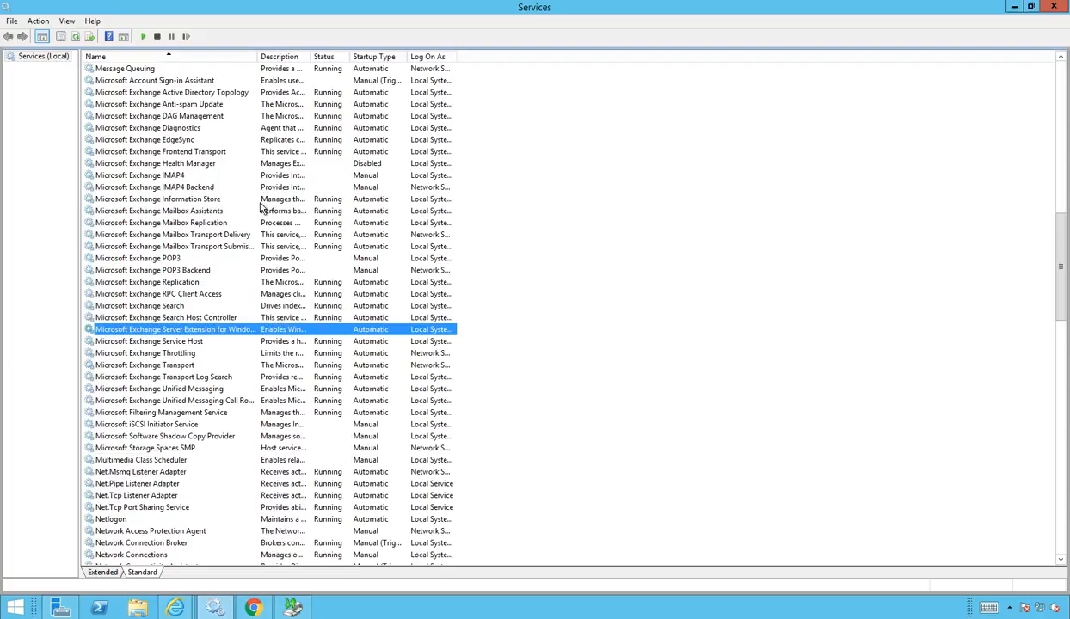
{"action": "left_click_drag", "start_coordinate": [258, 56], "coordinate": [330, 57]}
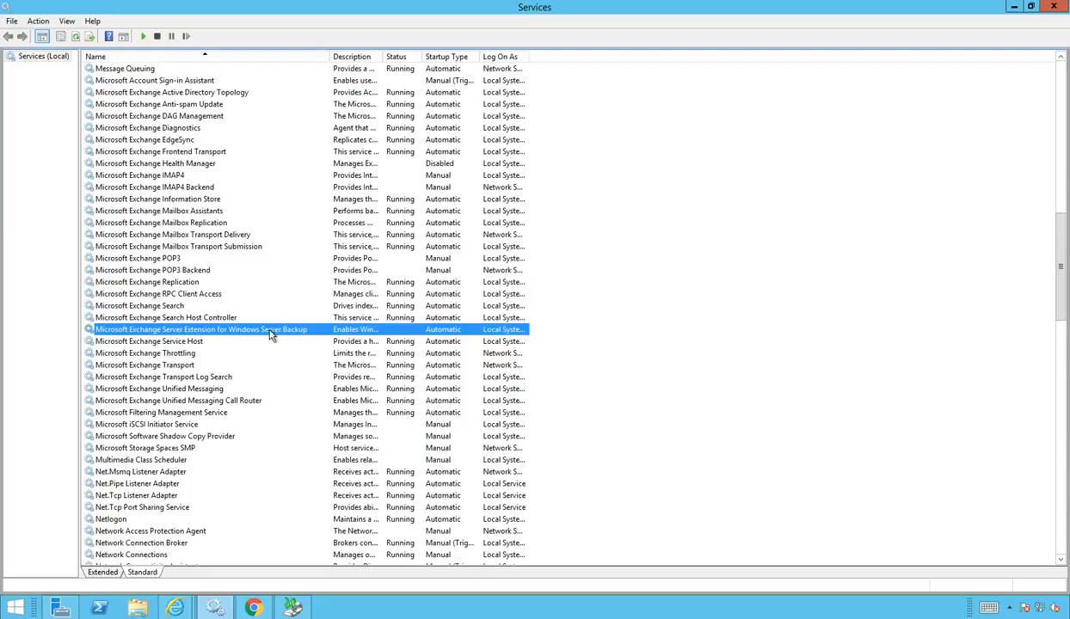
{"action": "right_click", "coordinate": [454, 337]}
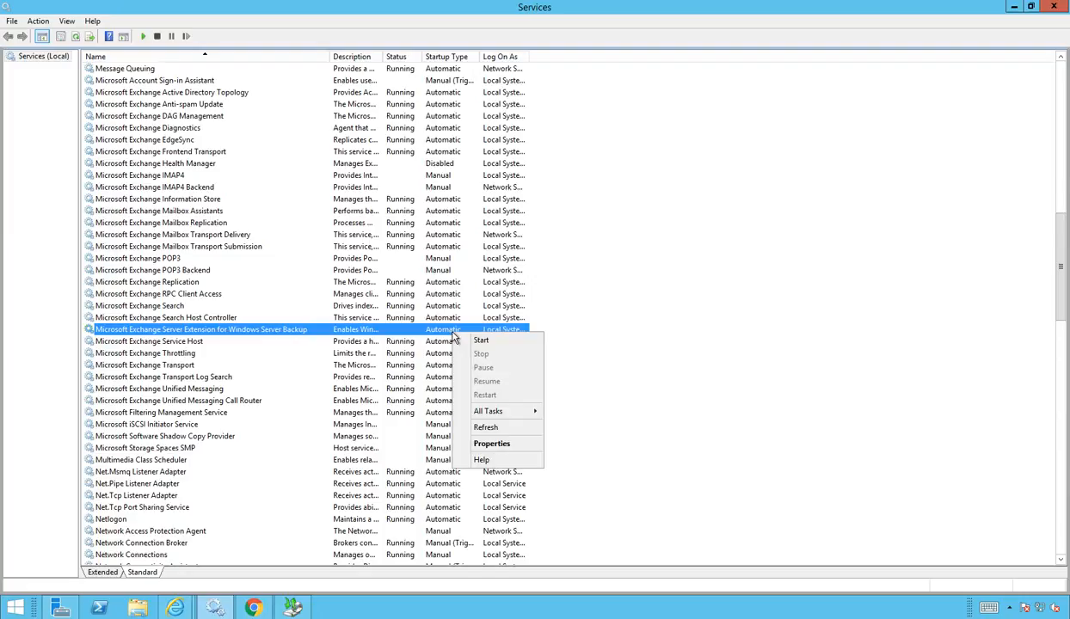
{"action": "left_click", "coordinate": [481, 342]}
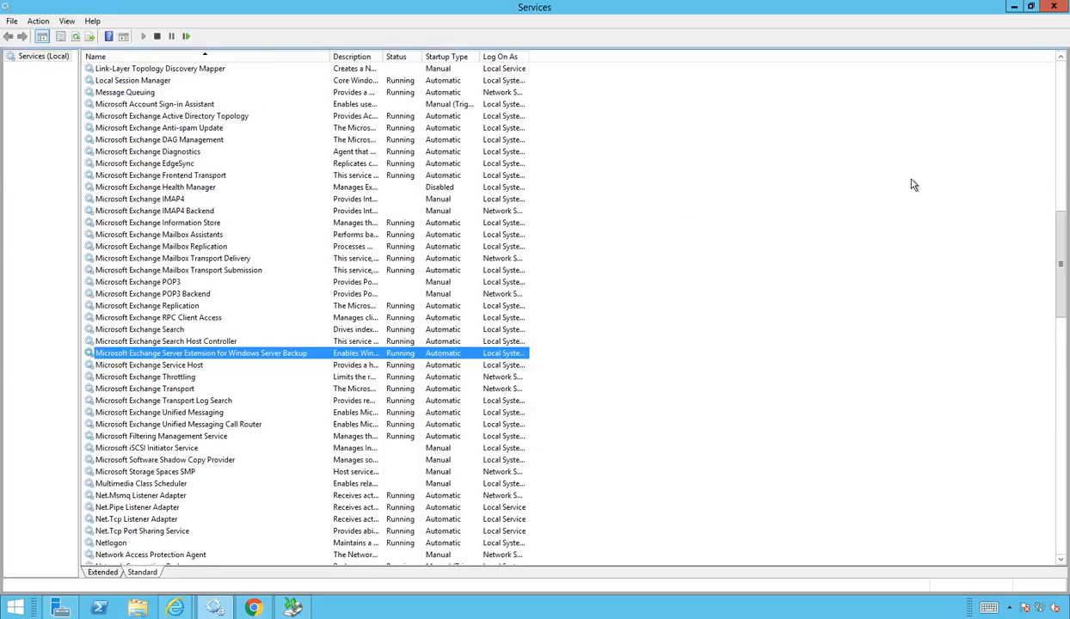
{"action": "left_click", "coordinate": [1055, 7]}
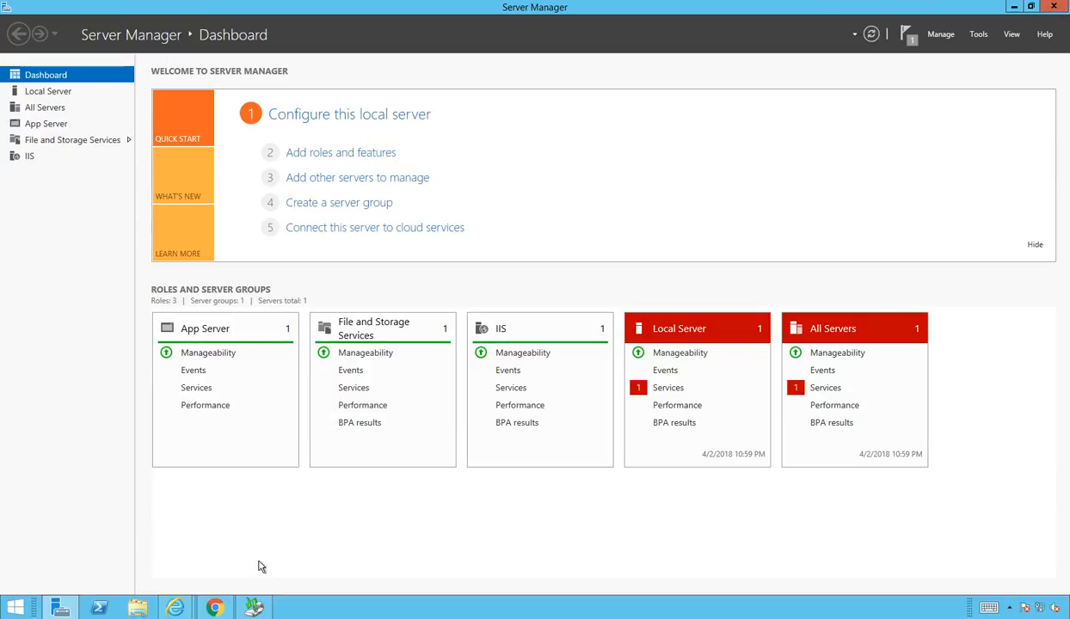
Step: Bring up the administrator's Outlook Web App showing the sent 'test email to be backed up'
{"action": "mouse_move", "coordinate": [174, 611]}
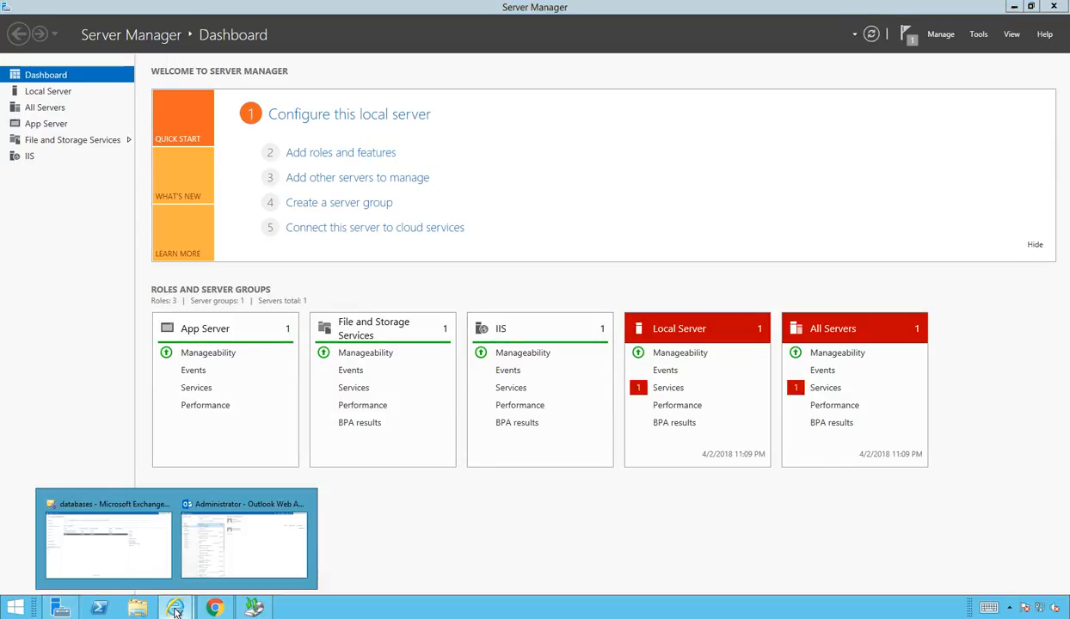
{"action": "left_click", "coordinate": [215, 563]}
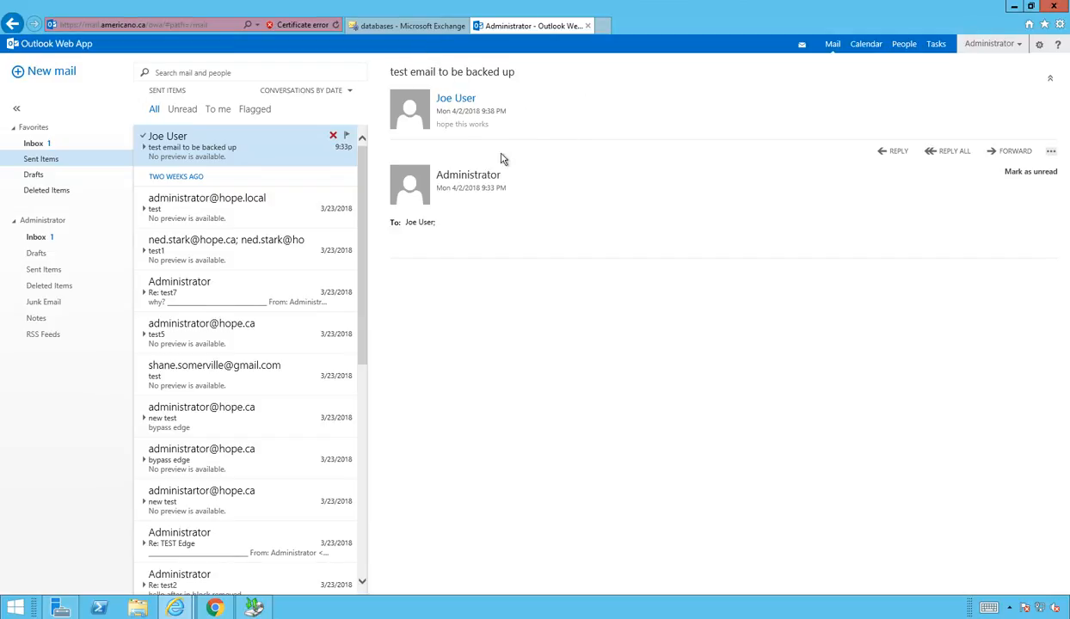
Step: Open the test user's mailbox properties from the Exchange admin center mailboxes list
{"action": "mouse_move", "coordinate": [183, 613]}
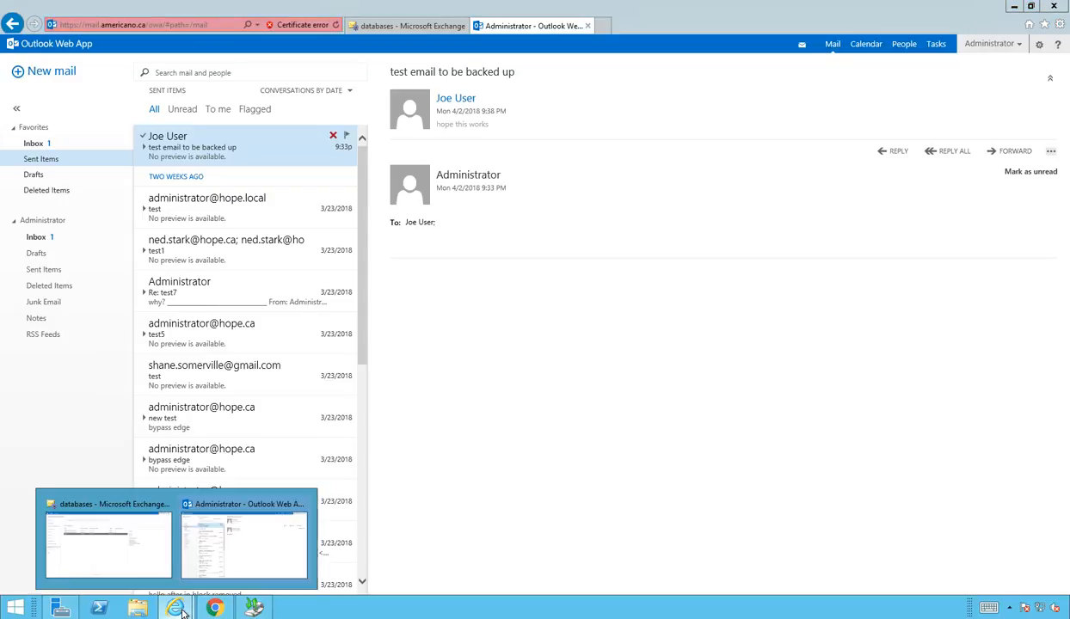
{"action": "left_click", "coordinate": [144, 564]}
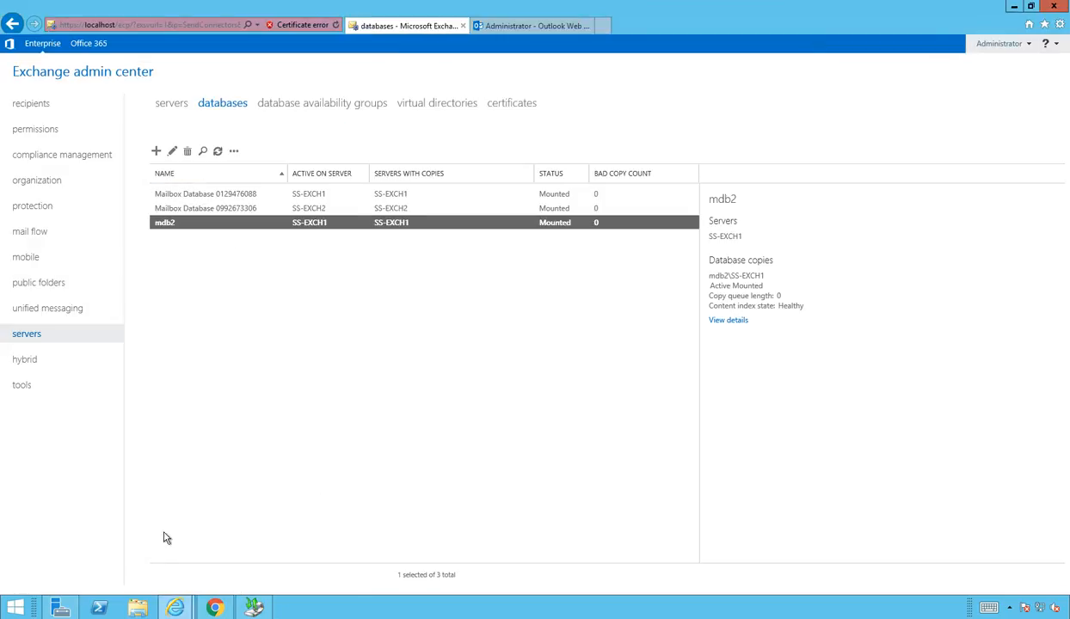
{"action": "left_click", "coordinate": [45, 106]}
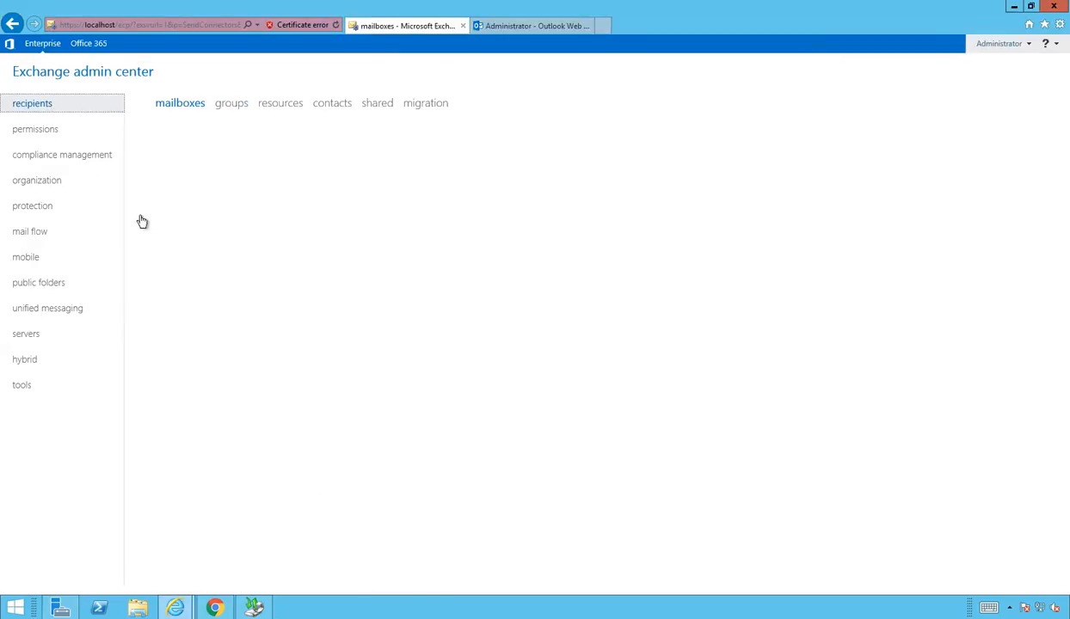
{"action": "left_click", "coordinate": [258, 210]}
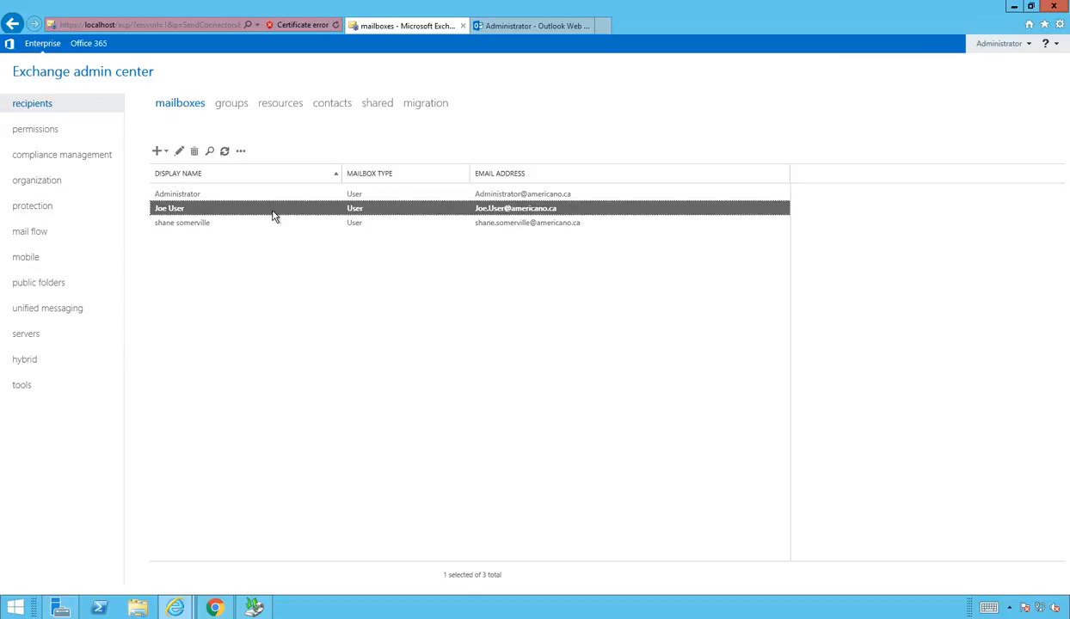
{"action": "double_click", "coordinate": [460, 210]}
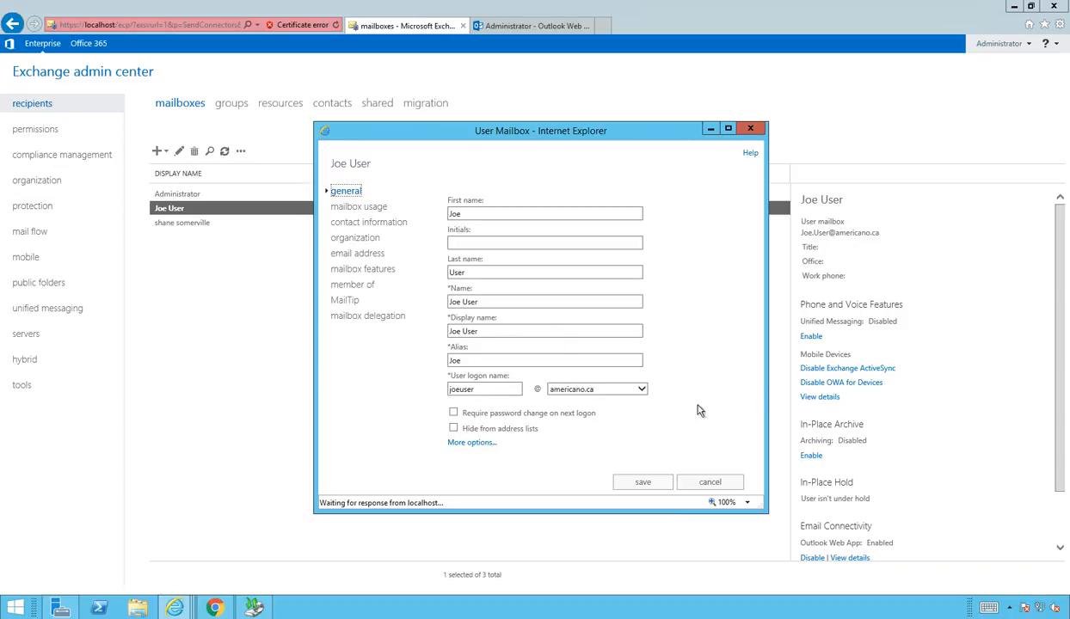
Step: Confirm the mailbox database is mdb2, cancel unchanged, and return to Outlook Web App
{"action": "left_click", "coordinate": [473, 443]}
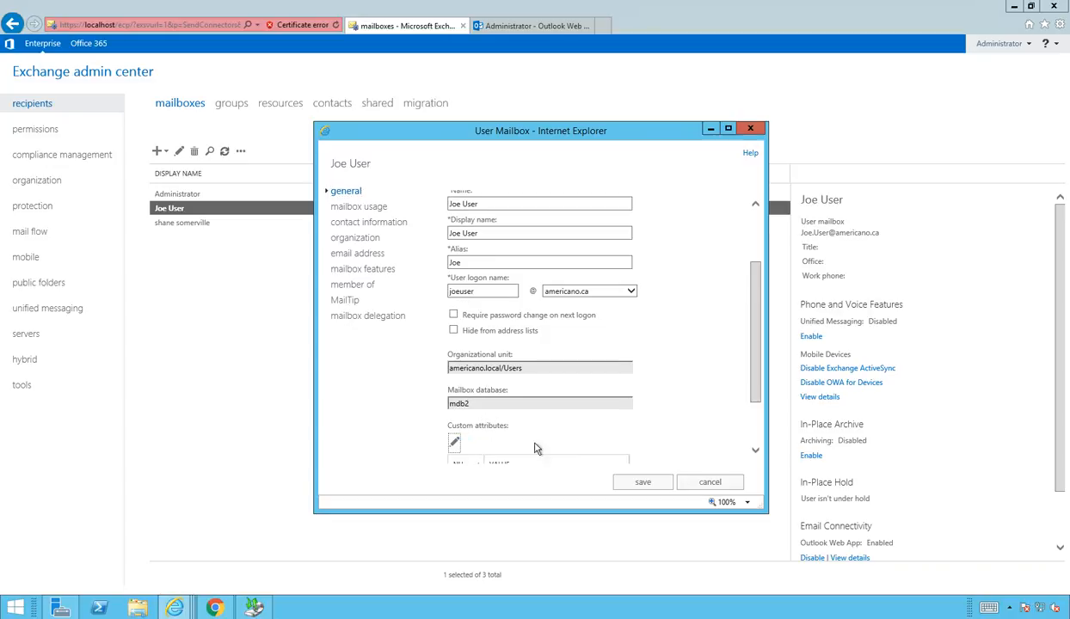
{"action": "left_click_drag", "start_coordinate": [473, 408], "coordinate": [439, 411]}
{"action": "left_click", "coordinate": [418, 416]}
{"action": "left_click", "coordinate": [698, 483]}
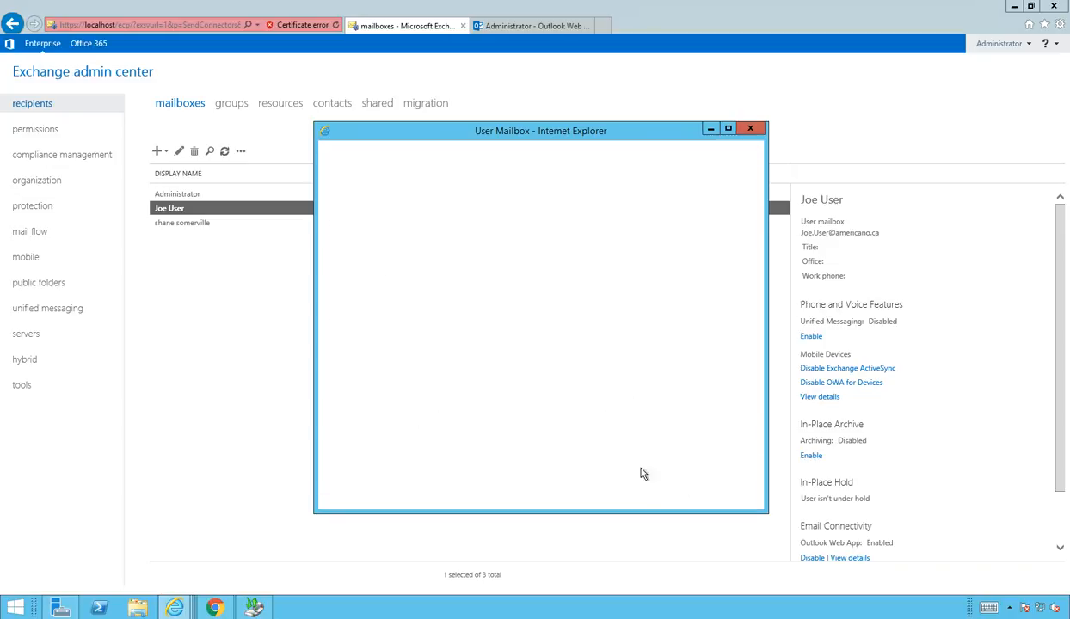
{"action": "left_click", "coordinate": [551, 28]}
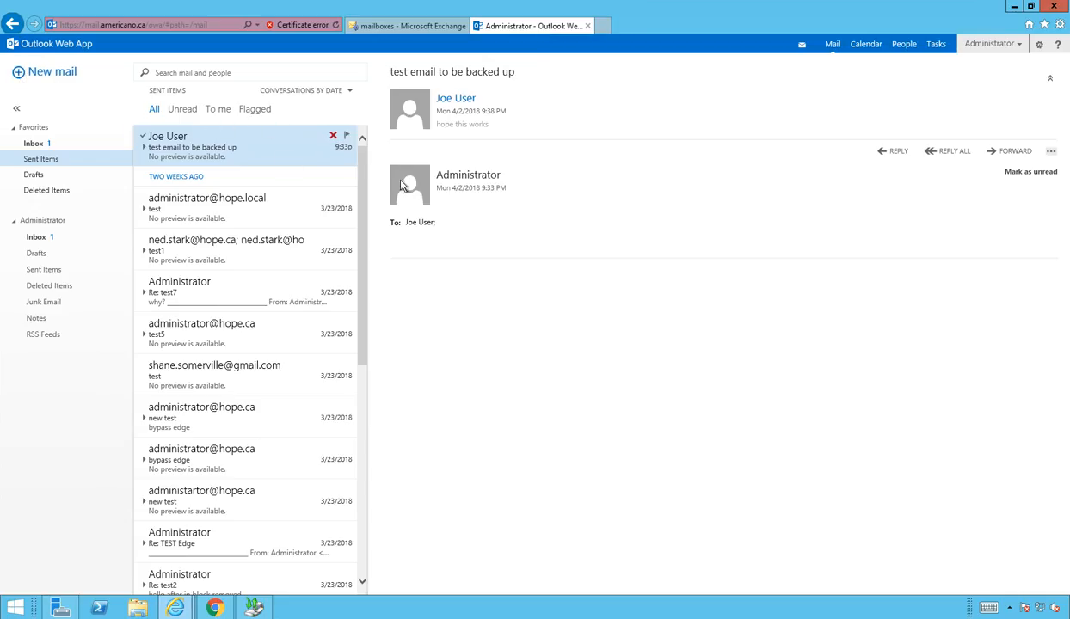
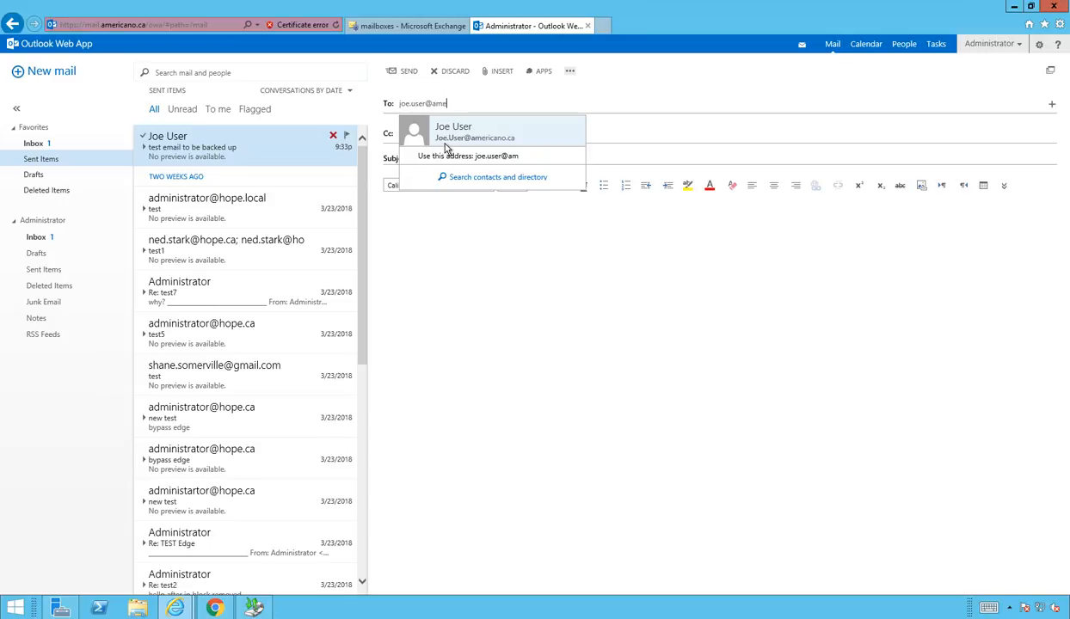
Step: Send the test user a message with subject 'test2 hello' and body 'hey joe'
{"action": "key", "text": "Return"}
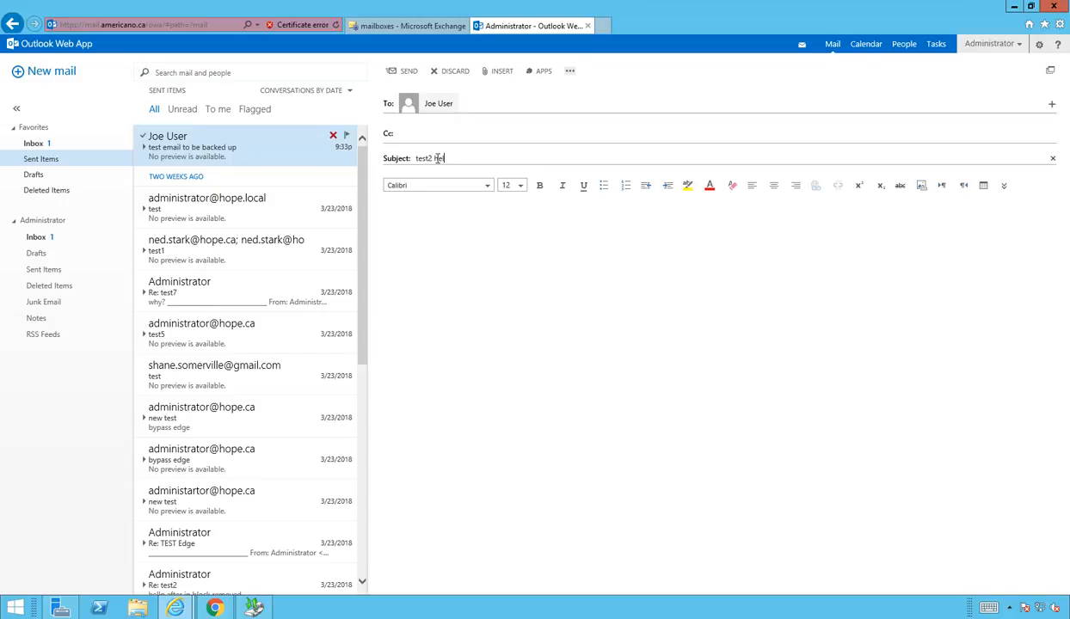
{"action": "left_click", "coordinate": [573, 265]}
{"action": "type", "text": "hey jo"}
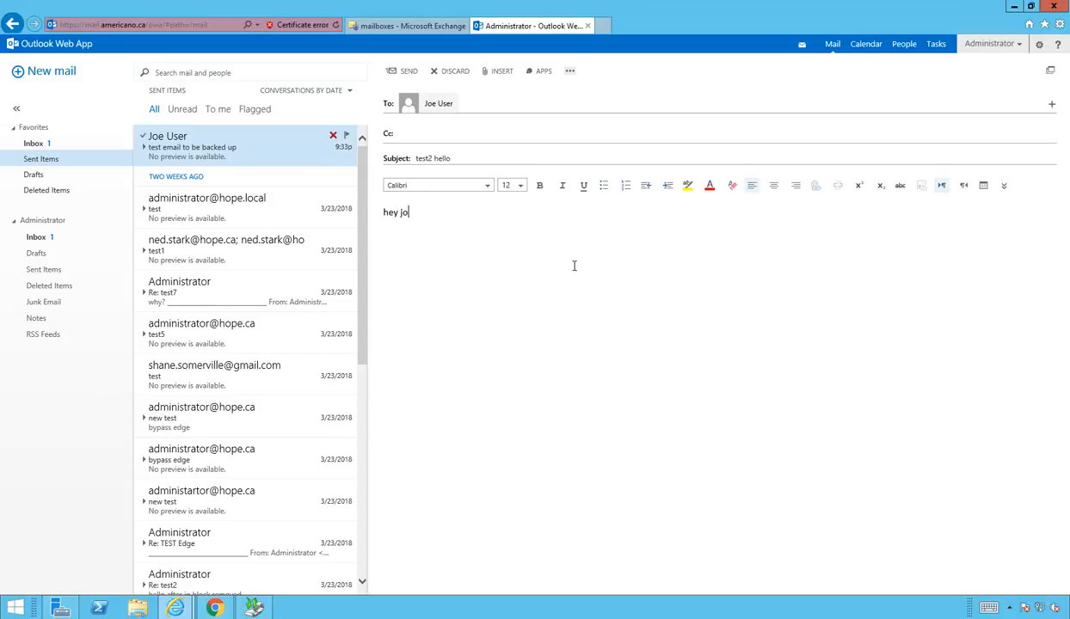
{"action": "type", "text": "e"}
{"action": "left_click", "coordinate": [407, 71]}
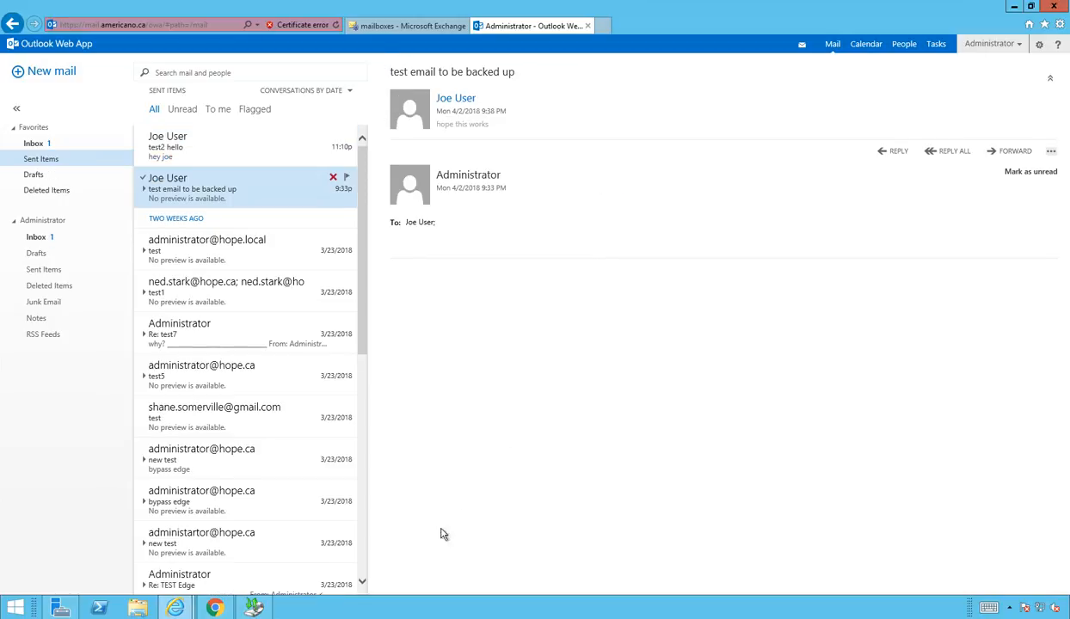
Step: In the test user's mailbox, open the received 'test2 hello' and the older test email
{"action": "left_click", "coordinate": [217, 608]}
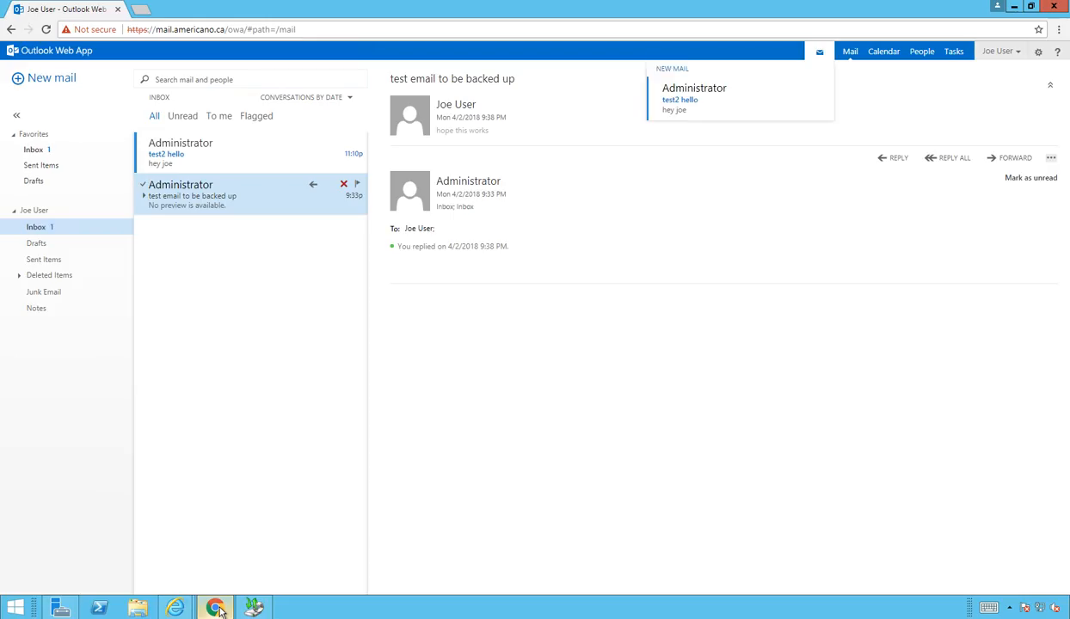
{"action": "left_click", "coordinate": [227, 149]}
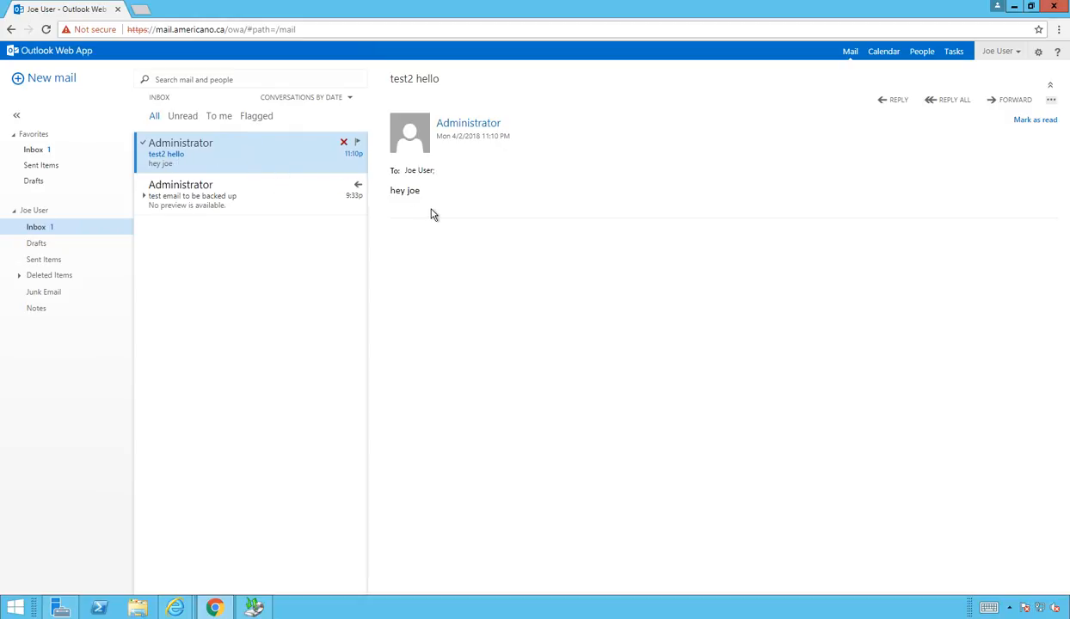
{"action": "left_click", "coordinate": [204, 196]}
{"action": "left_click", "coordinate": [209, 160]}
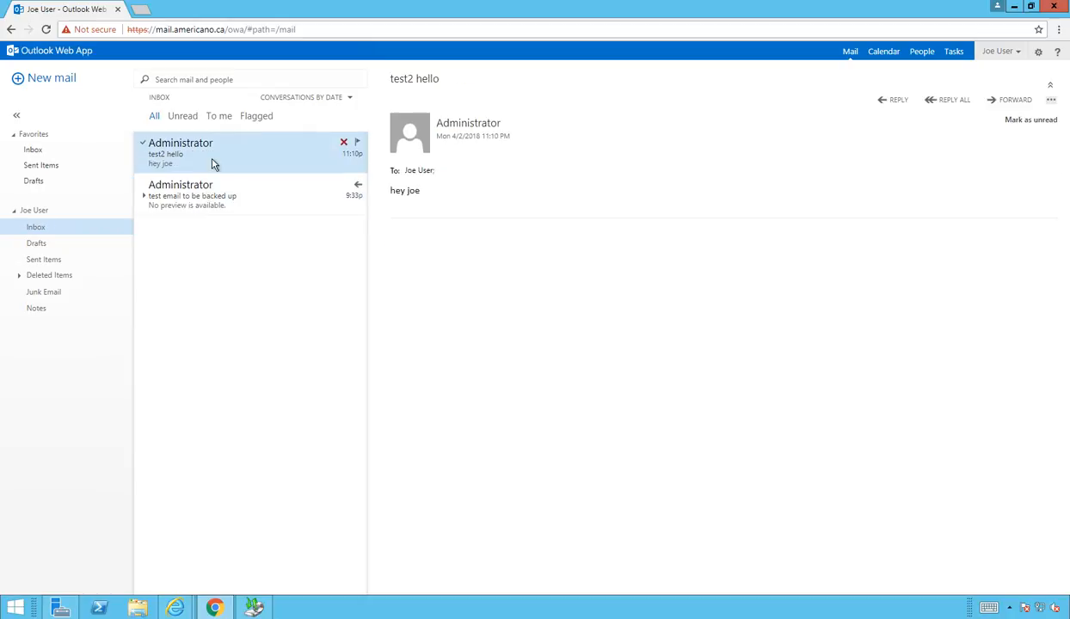
{"action": "left_click", "coordinate": [46, 210]}
{"action": "left_click", "coordinate": [49, 228]}
Step: Minimize both mail windows and bring up Windows Server Backup's Local Backup page
{"action": "left_click", "coordinate": [1015, 9]}
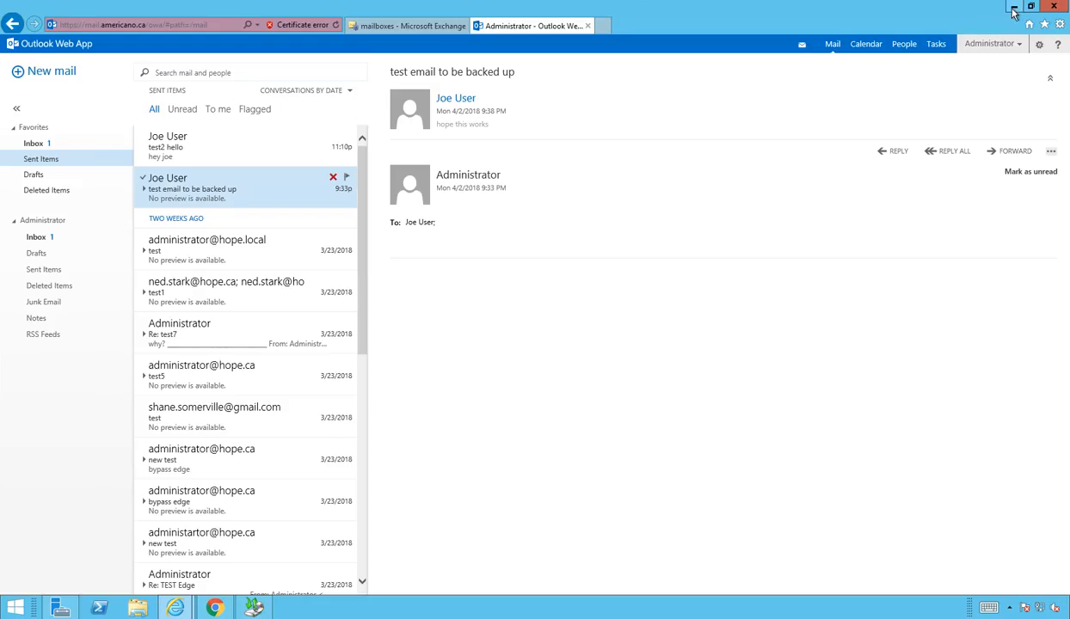
{"action": "left_click", "coordinate": [1014, 7]}
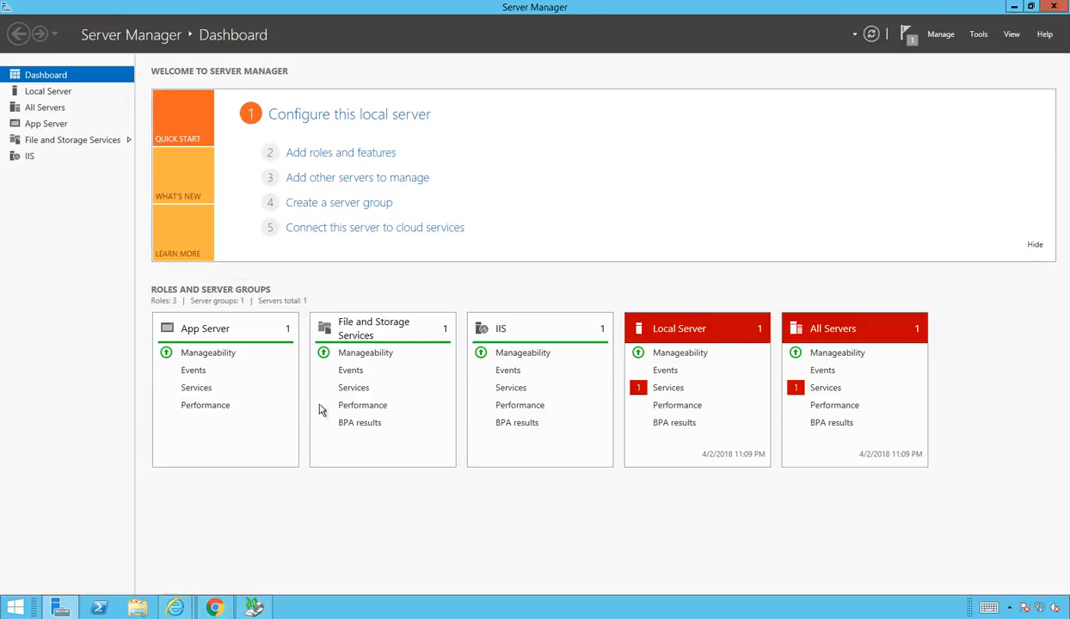
{"action": "left_click", "coordinate": [254, 608]}
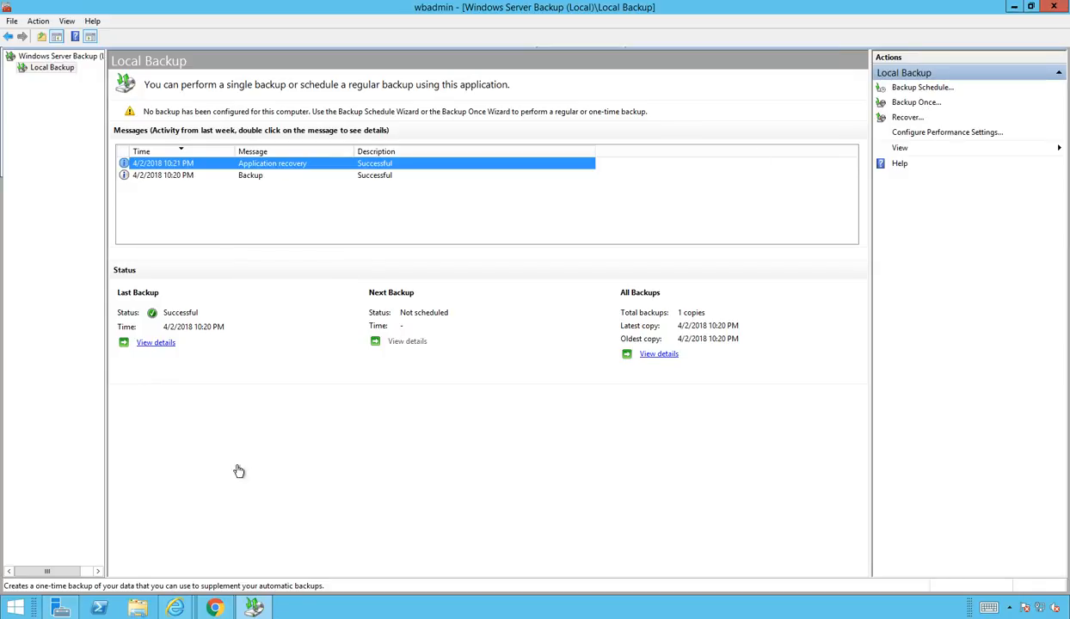
Step: Start a custom one-time backup with only the mdb (E:) volume selected
{"action": "left_click", "coordinate": [919, 104]}
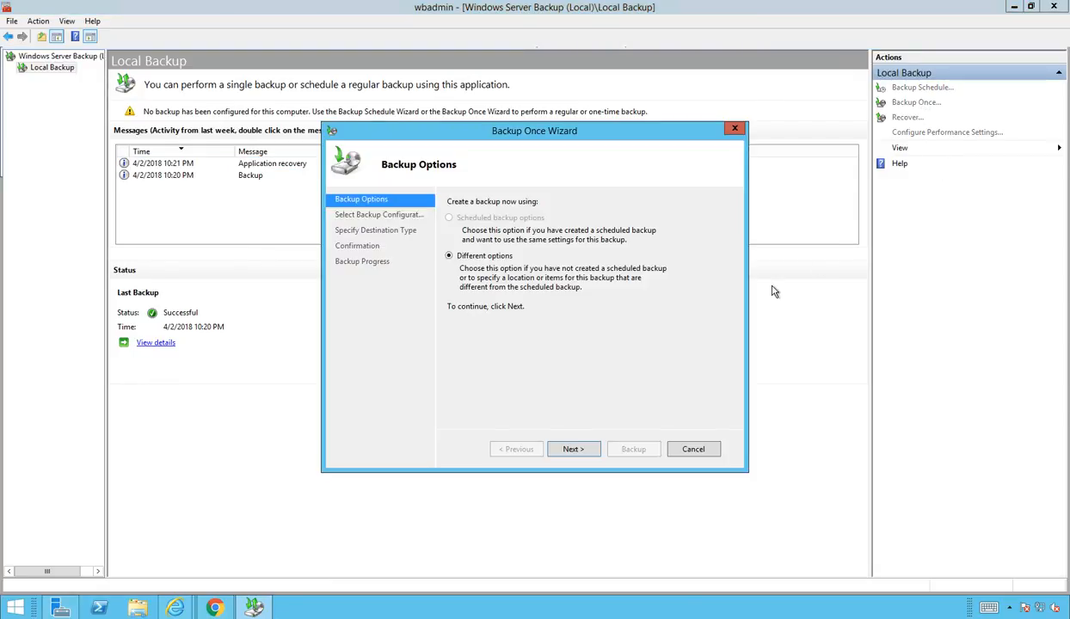
{"action": "left_click", "coordinate": [574, 450]}
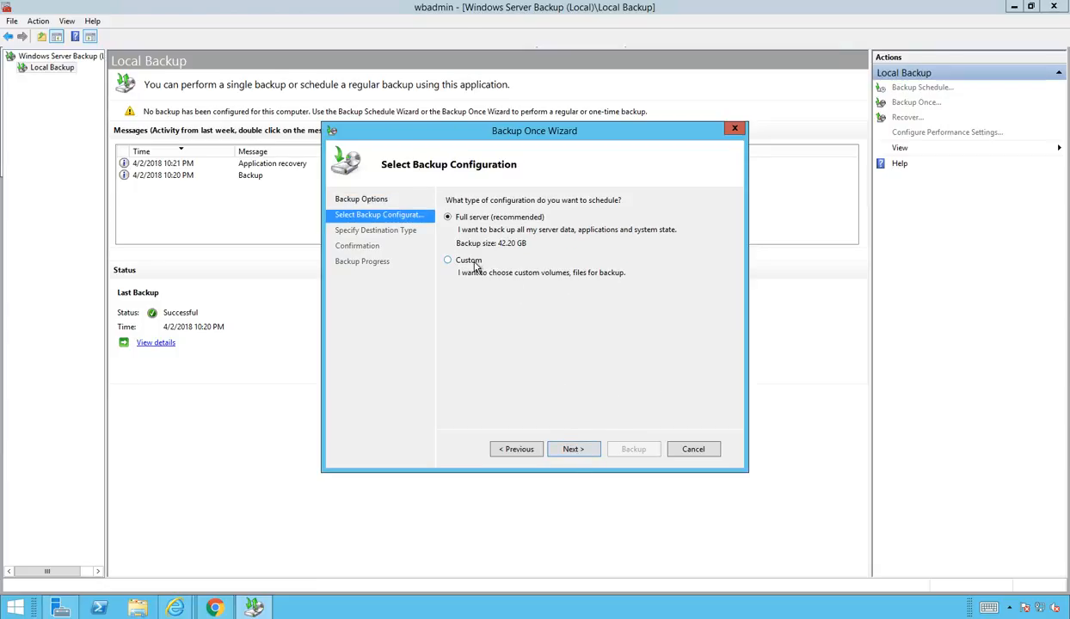
{"action": "left_click", "coordinate": [467, 261]}
{"action": "left_click", "coordinate": [573, 449]}
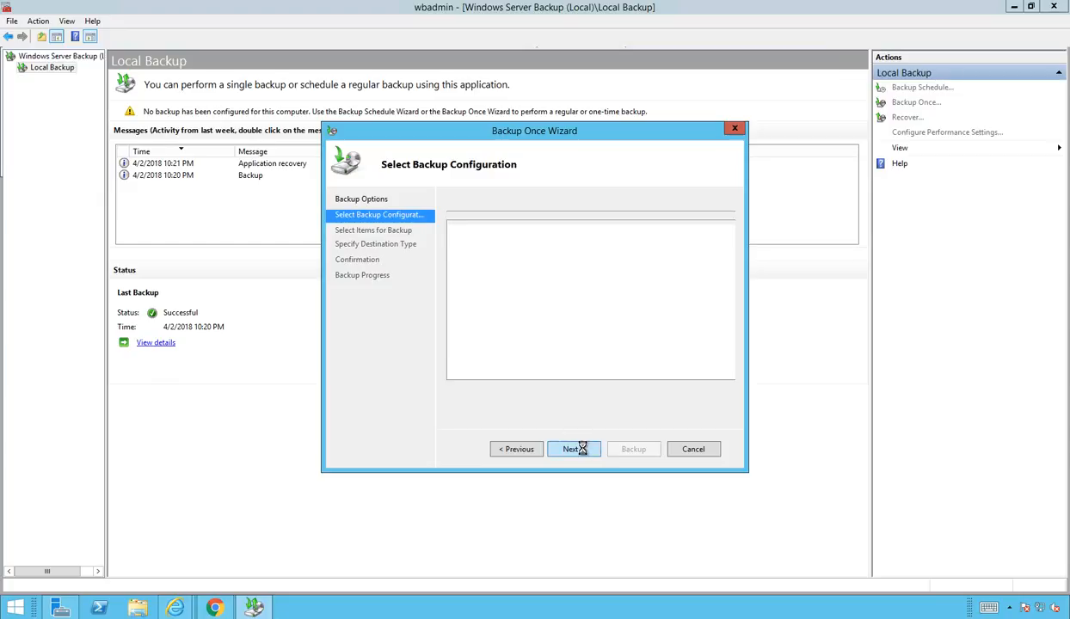
{"action": "left_click", "coordinate": [612, 385]}
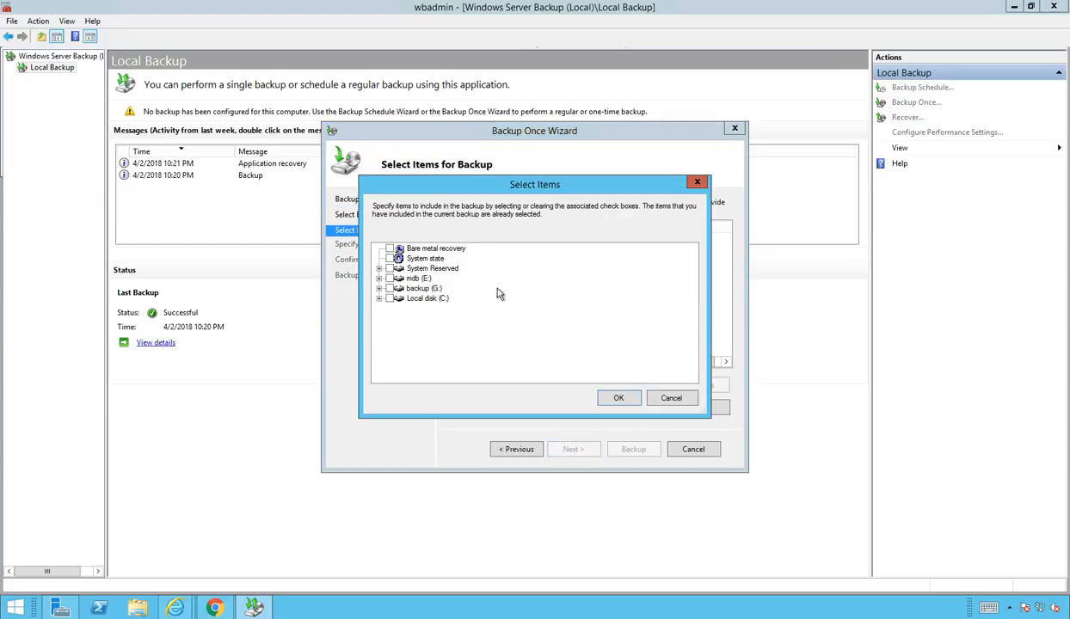
{"action": "left_click", "coordinate": [389, 278]}
{"action": "left_click", "coordinate": [617, 397]}
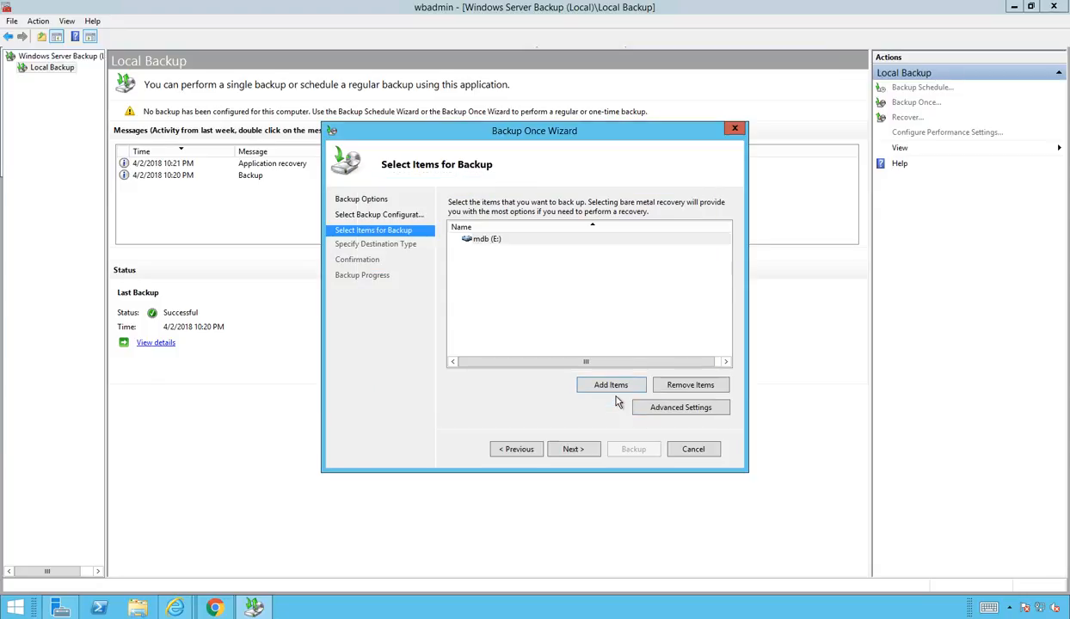
Step: Set the backup's advanced VSS setting to VSS copy backup
{"action": "left_click", "coordinate": [688, 410]}
{"action": "left_click", "coordinate": [436, 181]}
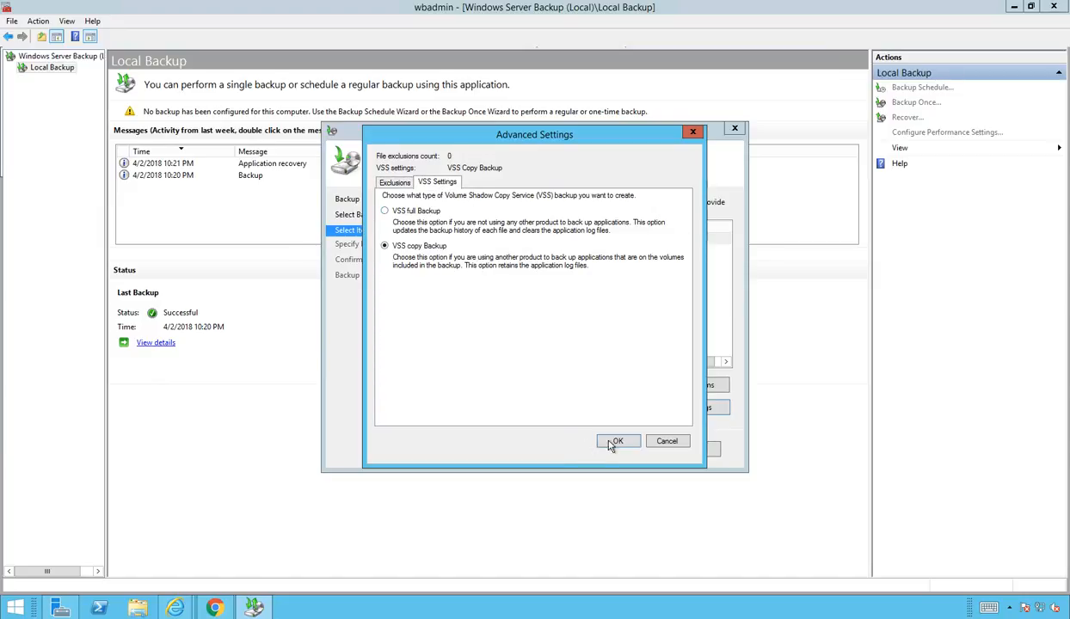
{"action": "left_click", "coordinate": [666, 441]}
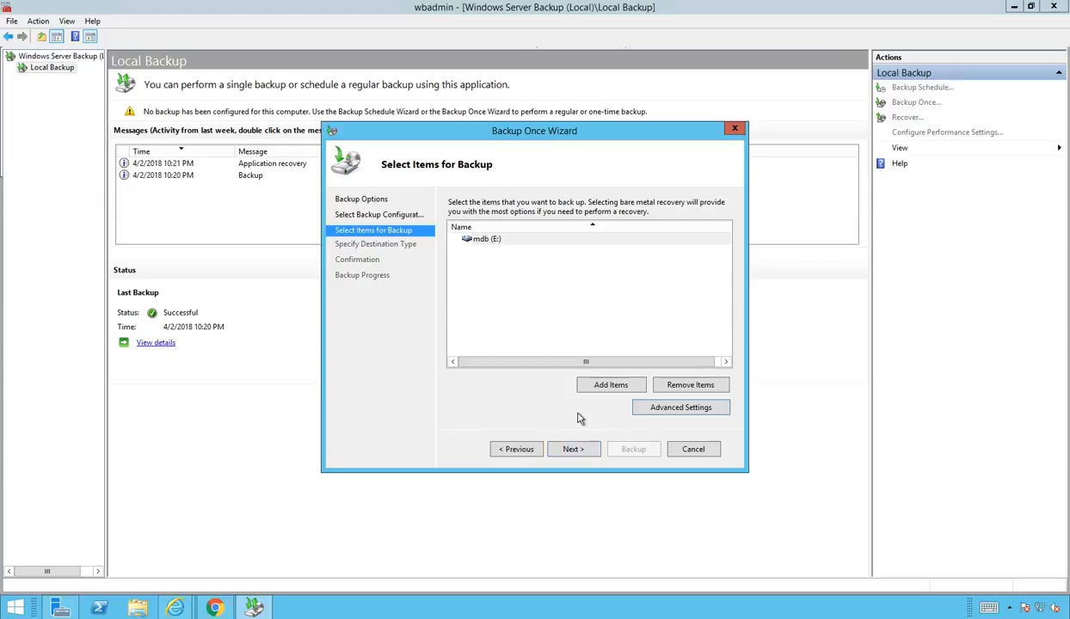
Step: Back up mdb (E:) to the local backup (G:) drive and close the wizard when finished
{"action": "left_click", "coordinate": [574, 449]}
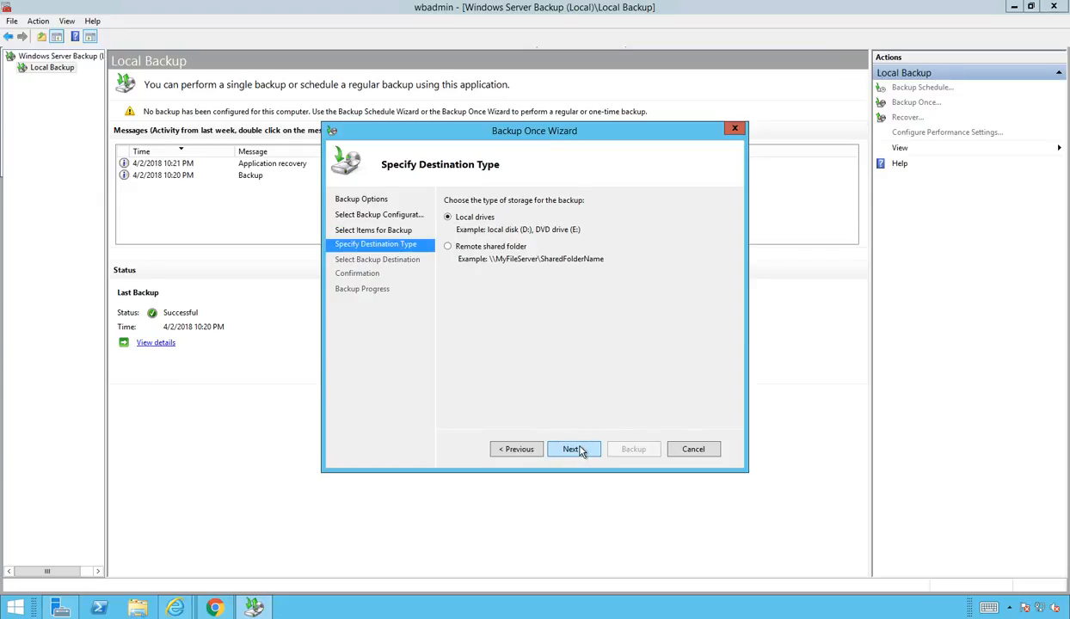
{"action": "left_click", "coordinate": [584, 451]}
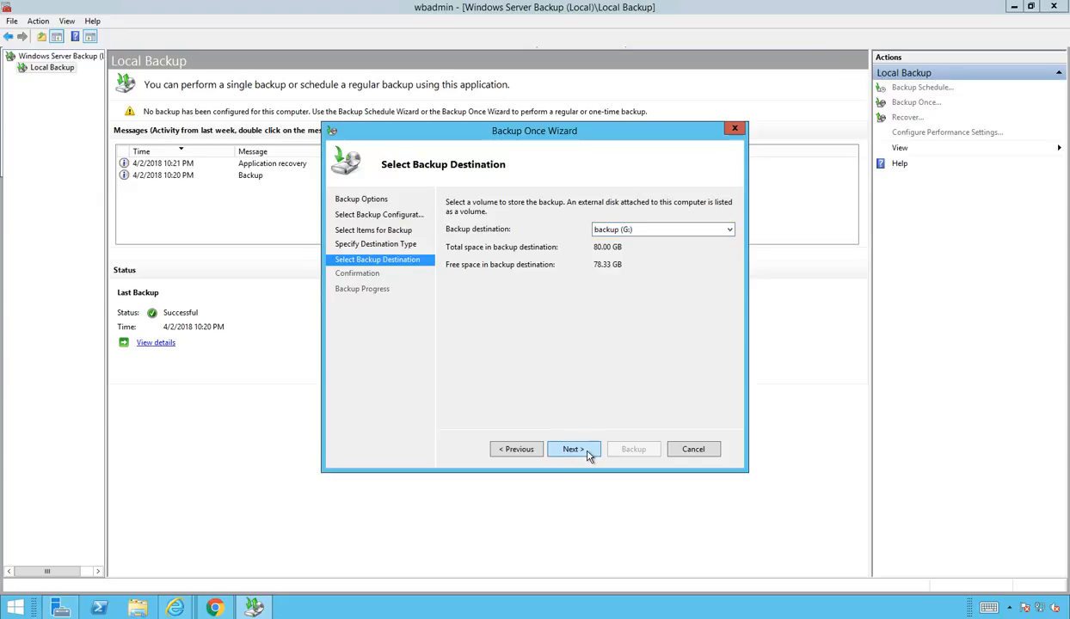
{"action": "left_click", "coordinate": [588, 453]}
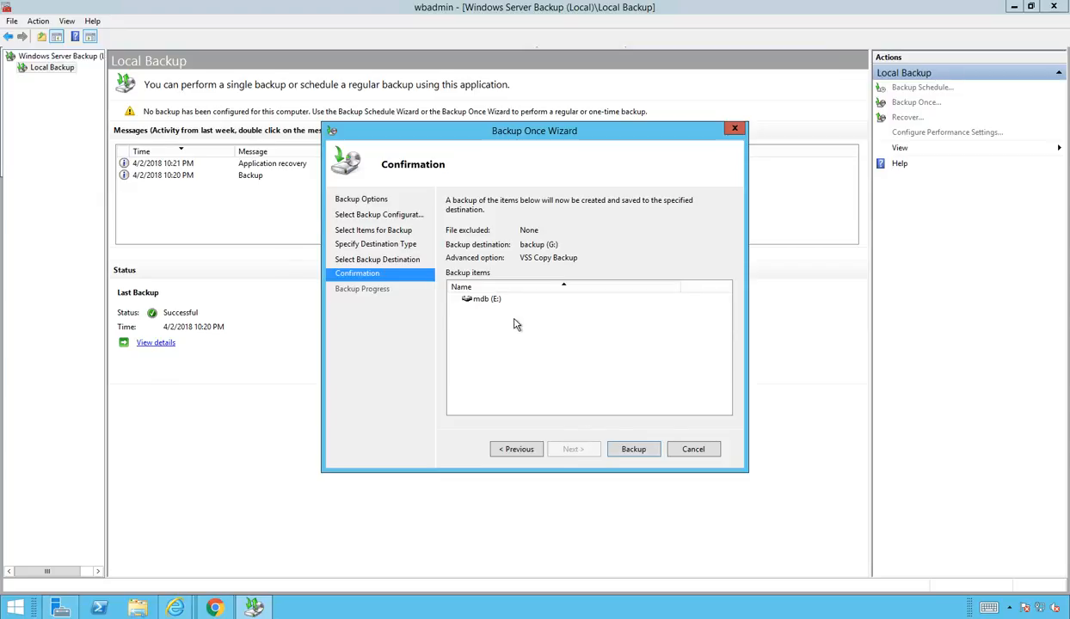
{"action": "left_click", "coordinate": [634, 450]}
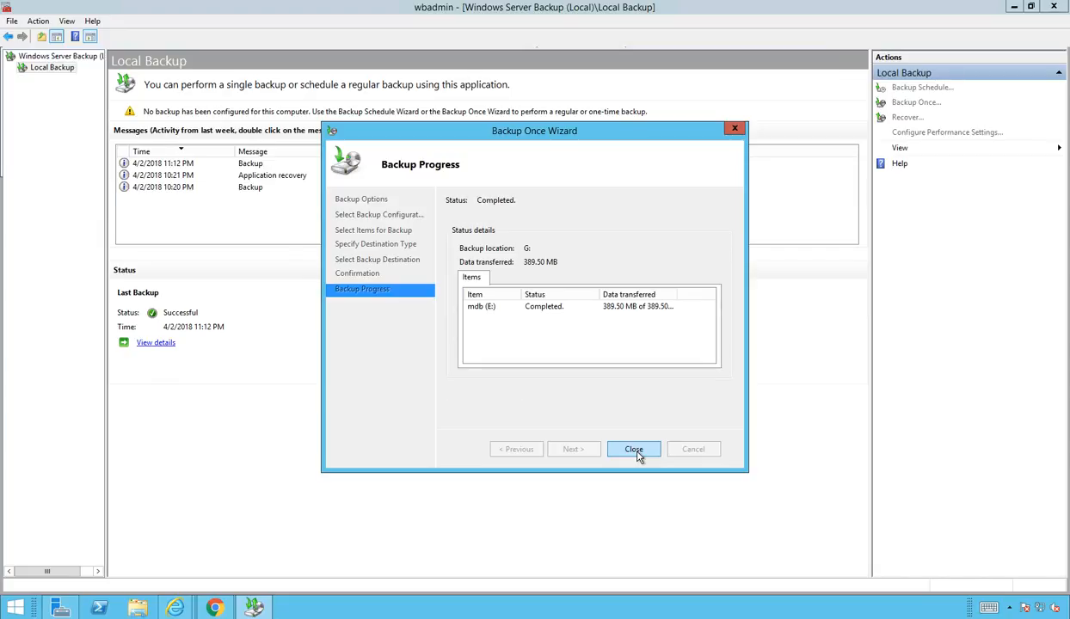
{"action": "left_click", "coordinate": [634, 451]}
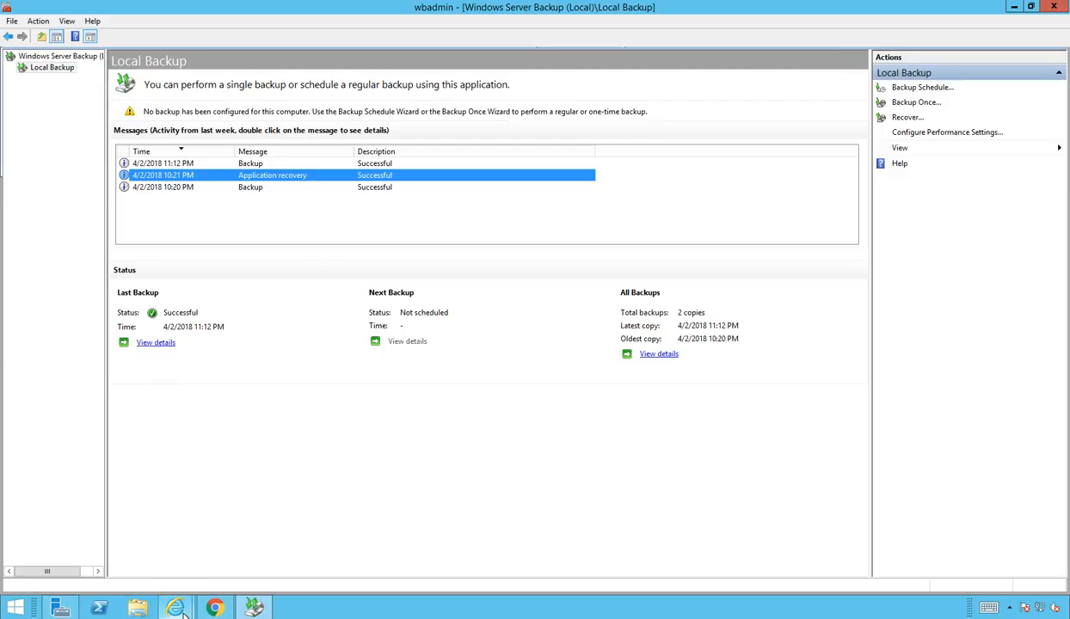
Step: Confirm mdb2 is mounted in the EAC servers > databases list, then minimize Internet Explorer
{"action": "mouse_move", "coordinate": [181, 613]}
{"action": "left_click", "coordinate": [112, 551]}
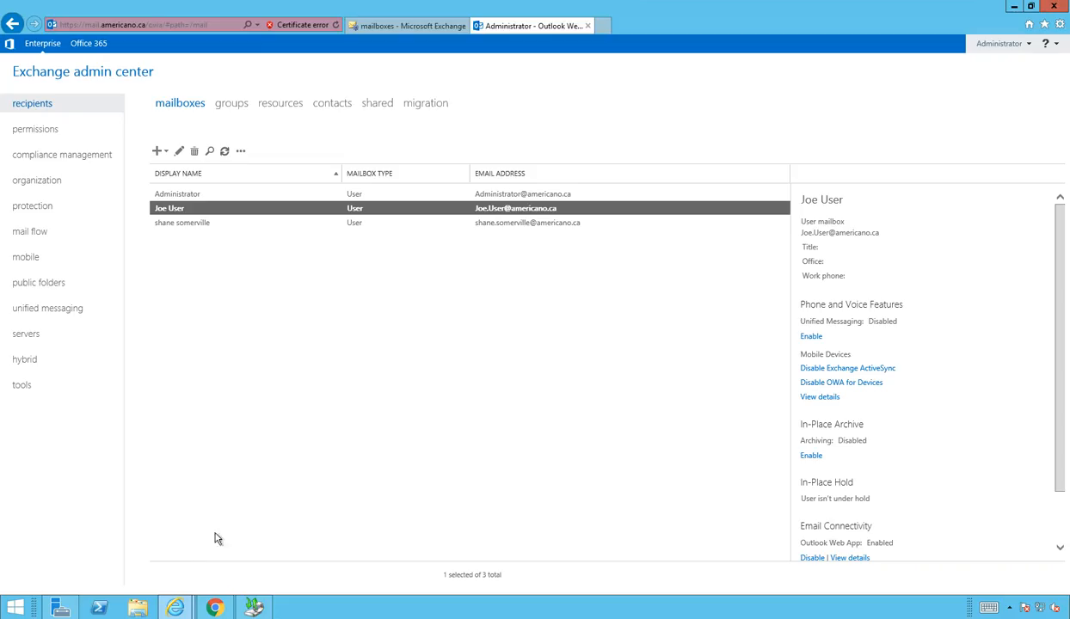
{"action": "left_click", "coordinate": [34, 333]}
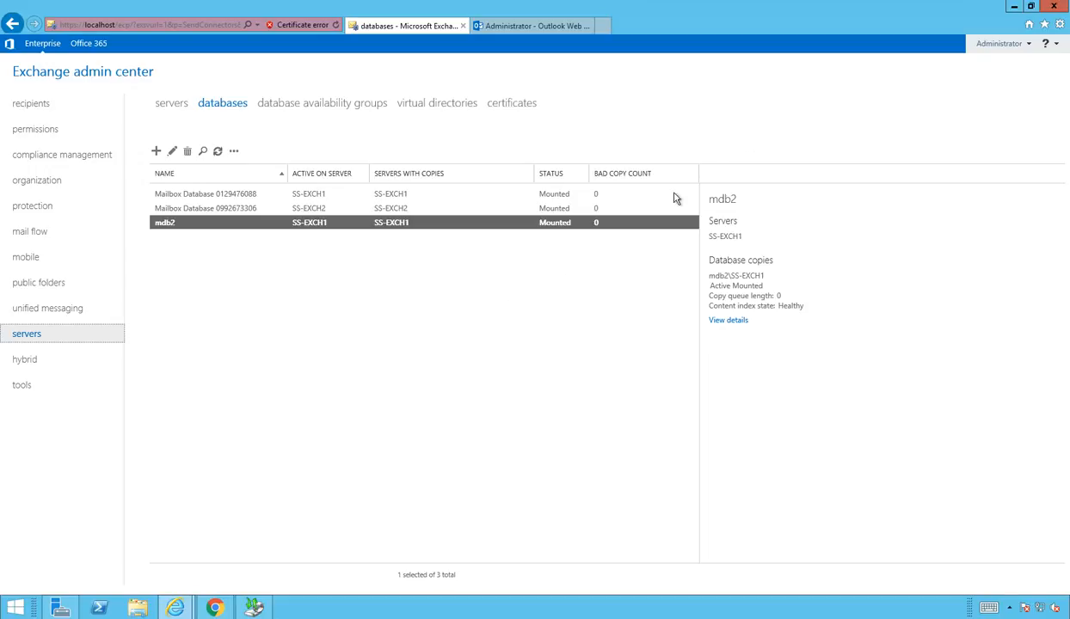
{"action": "left_click", "coordinate": [1015, 8]}
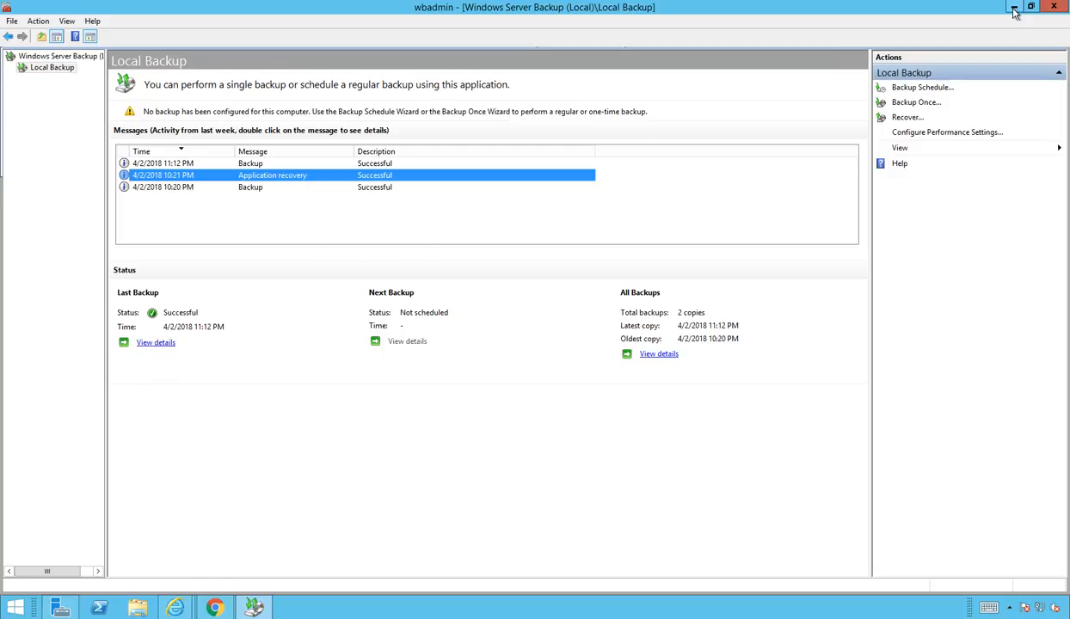
{"action": "left_click", "coordinate": [1014, 9]}
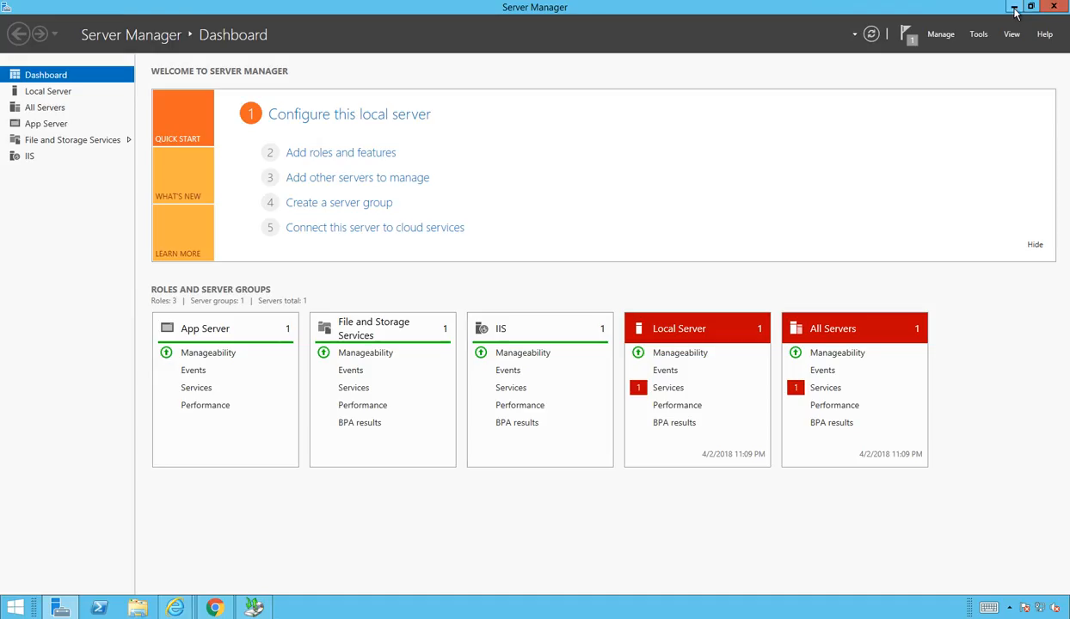
{"action": "left_click", "coordinate": [1014, 9]}
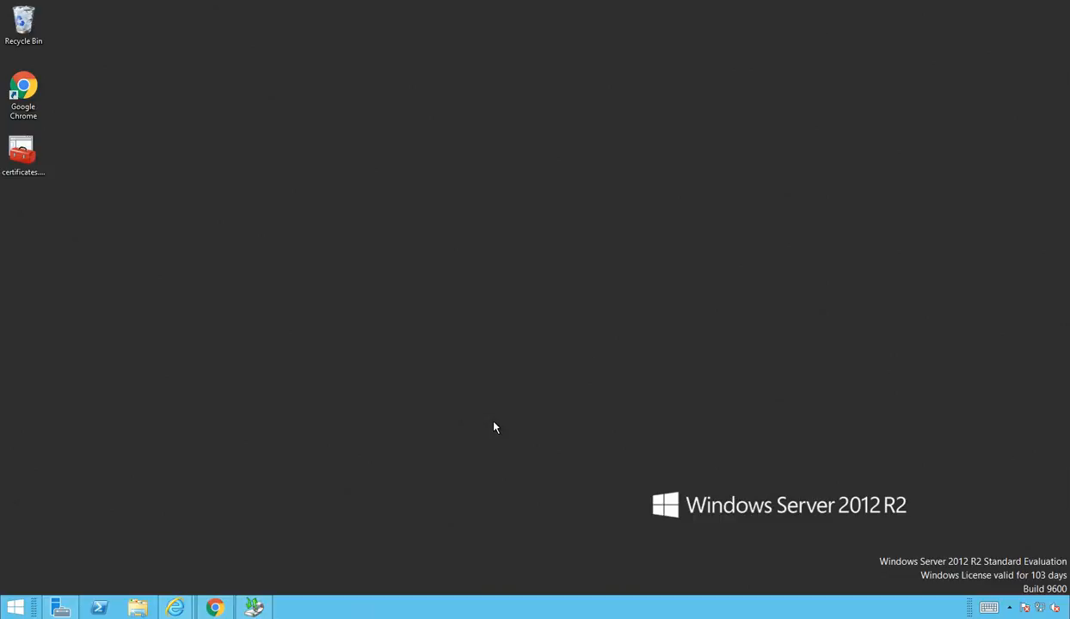
{"action": "left_click", "coordinate": [257, 609]}
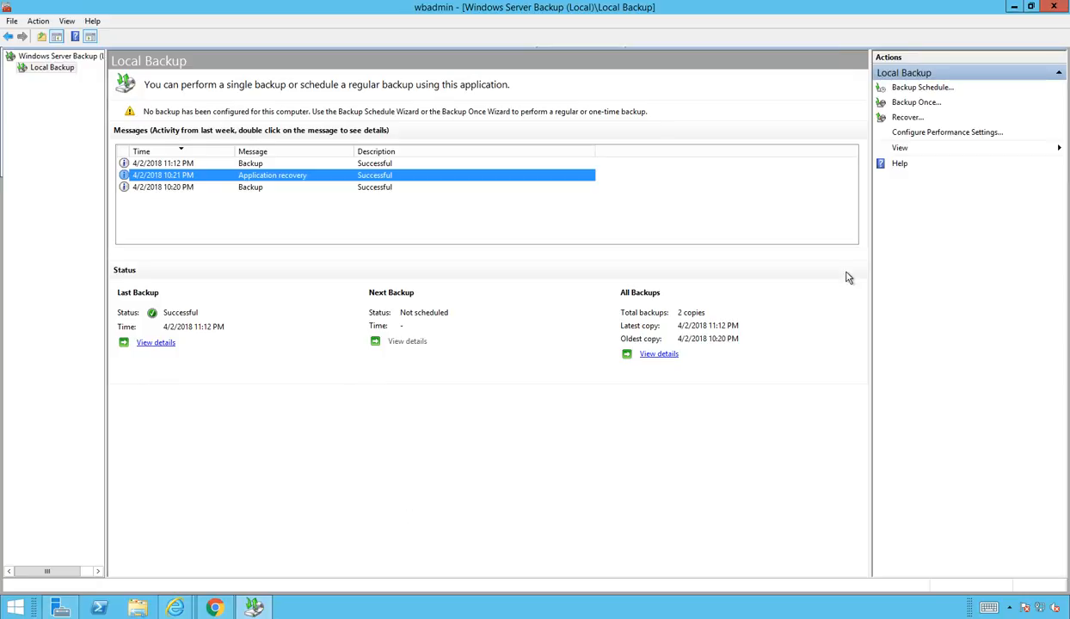
Step: Recover the Exchange application from this server's 4/2/2018 11:12 PM backup
{"action": "left_click", "coordinate": [908, 118]}
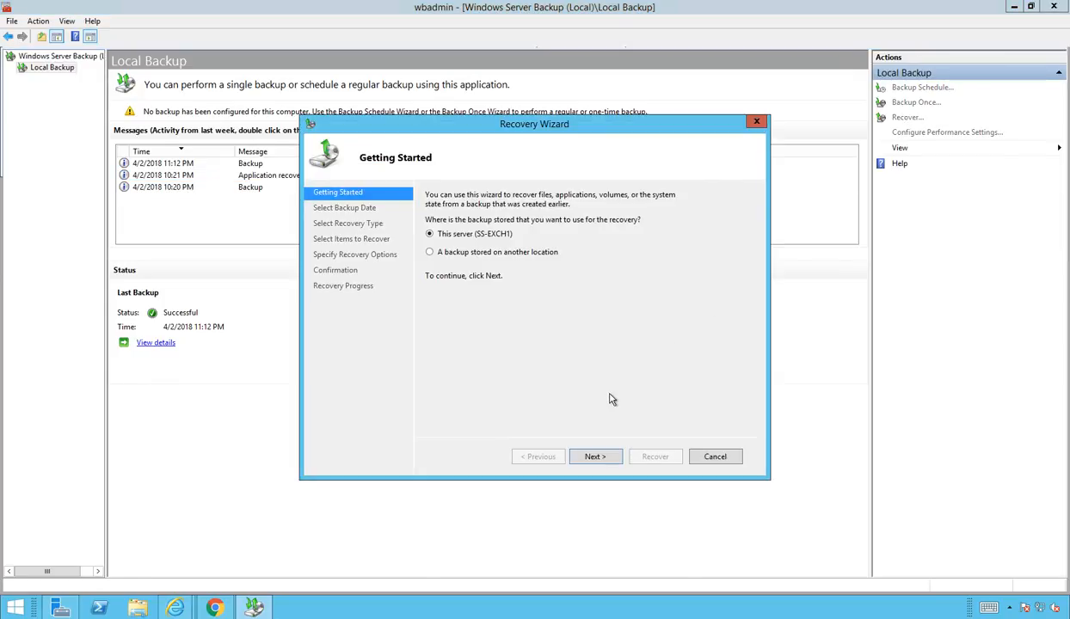
{"action": "left_click", "coordinate": [593, 458]}
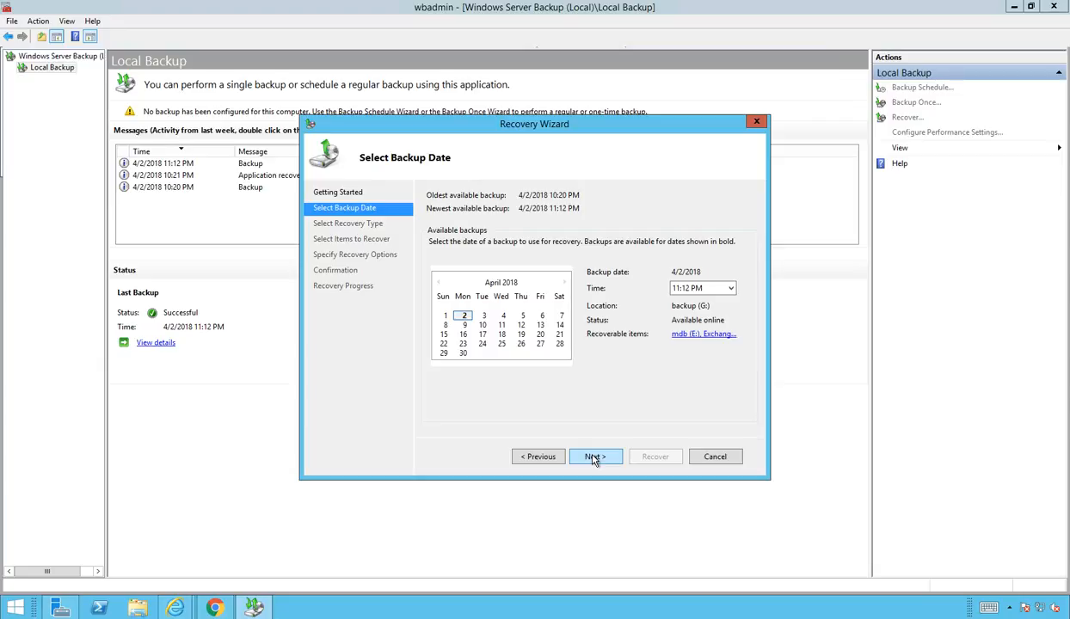
{"action": "left_click", "coordinate": [593, 458]}
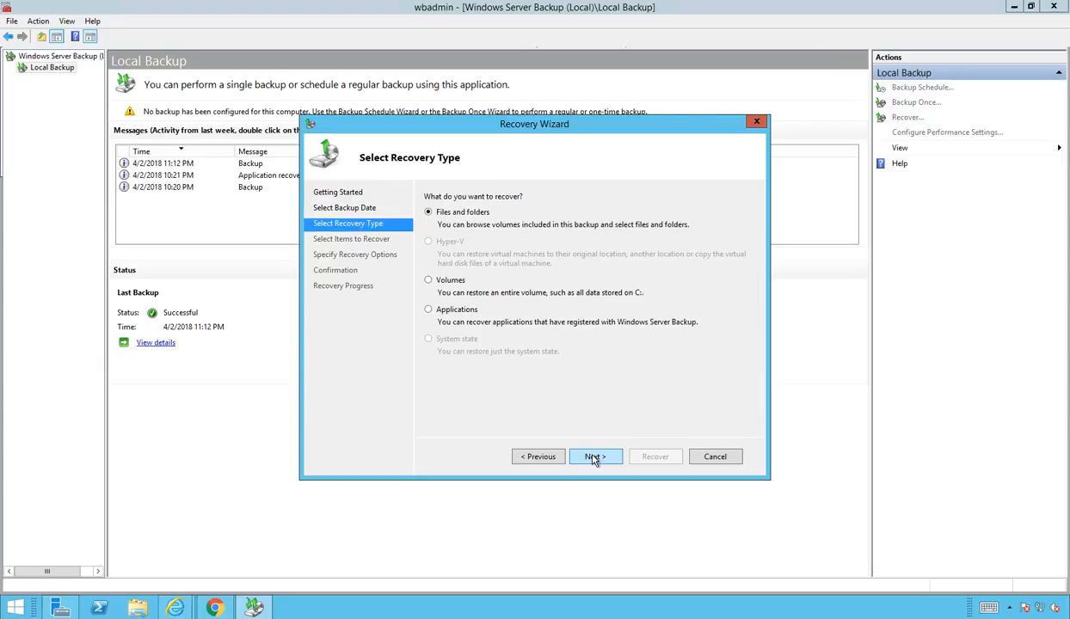
{"action": "left_click", "coordinate": [451, 307]}
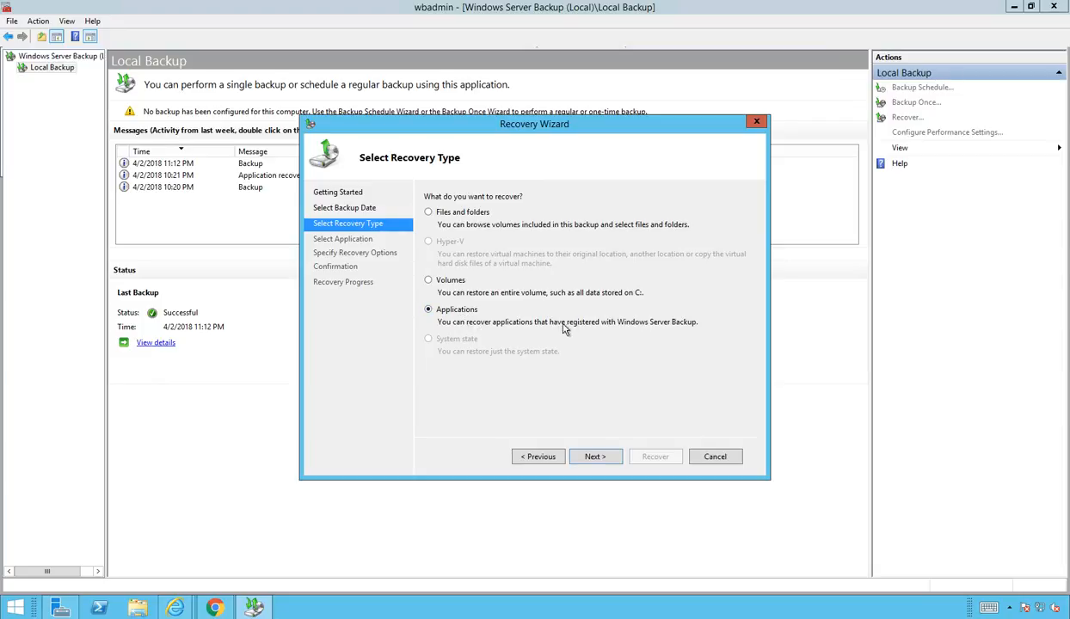
{"action": "left_click", "coordinate": [606, 462]}
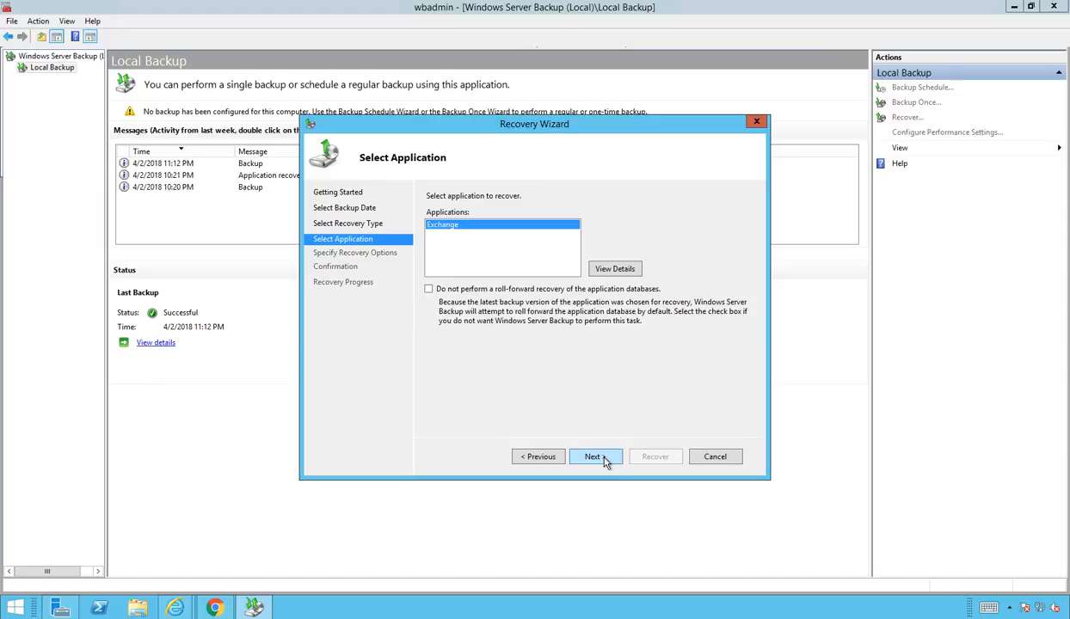
{"action": "left_click", "coordinate": [606, 462]}
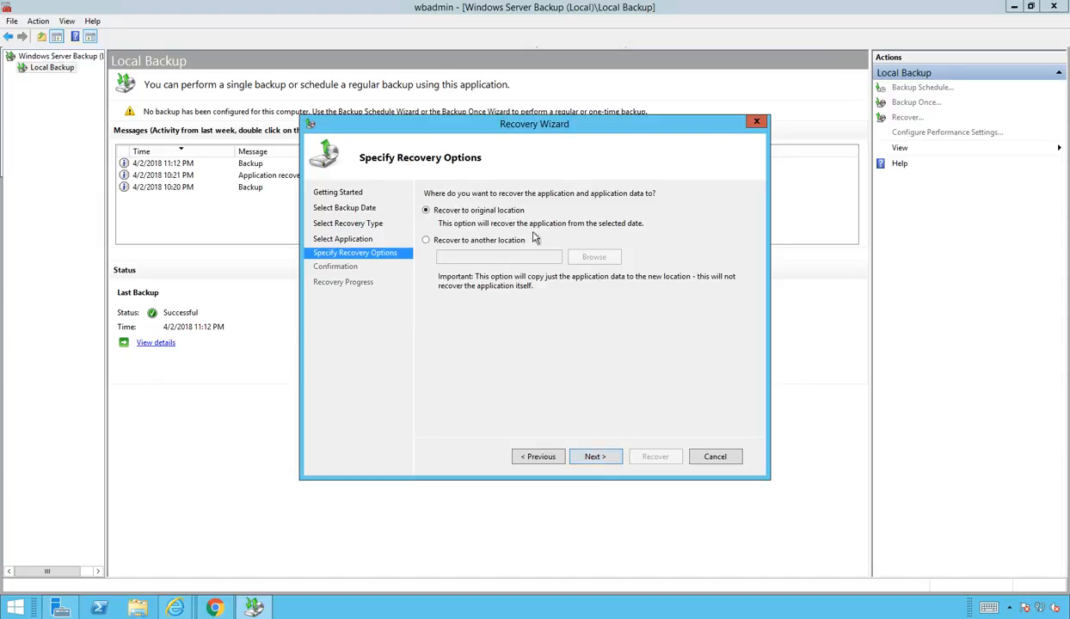
Step: Recover to another location: a newly created G:\mdb2recover folder on backup (G:)
{"action": "left_click", "coordinate": [467, 244]}
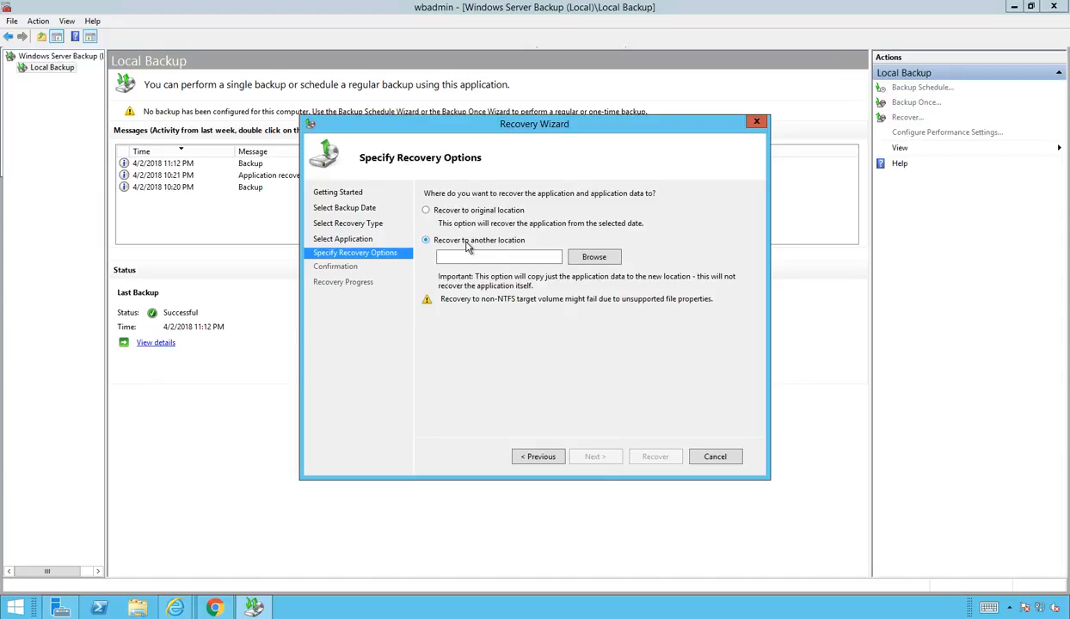
{"action": "left_click", "coordinate": [573, 257]}
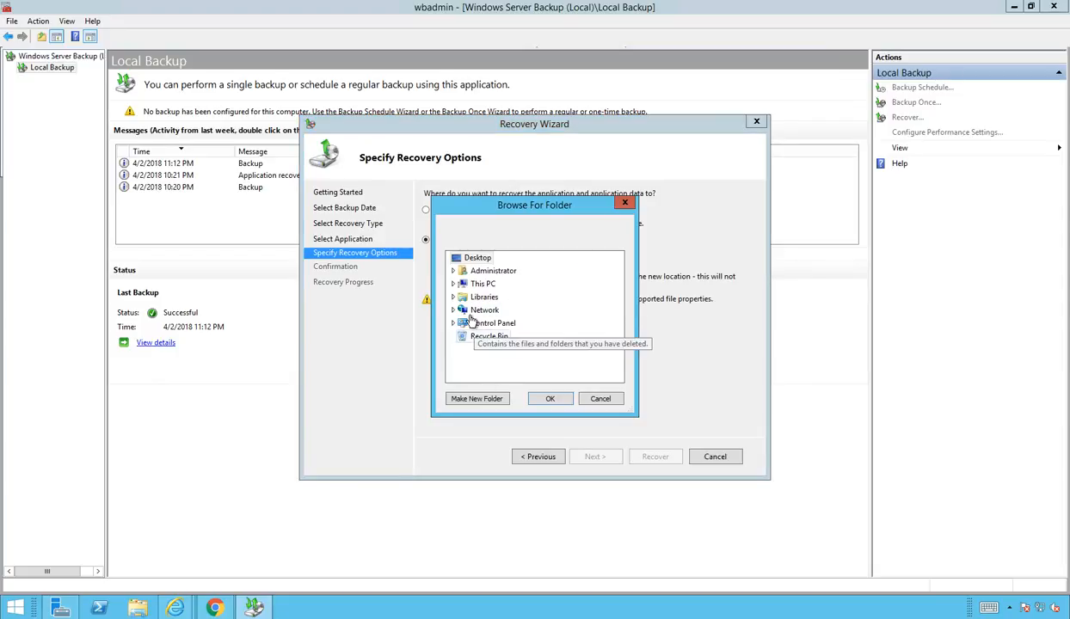
{"action": "left_click", "coordinate": [453, 284]}
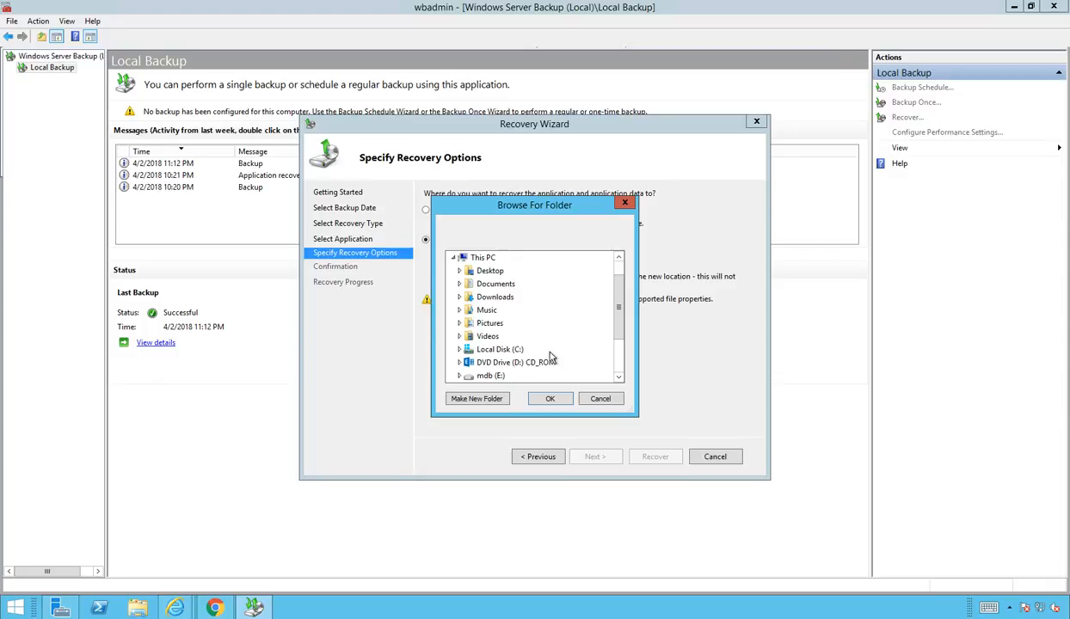
{"action": "scroll", "coordinate": [555, 360], "scroll_direction": "down", "scroll_amount": 2}
{"action": "left_click", "coordinate": [486, 324]}
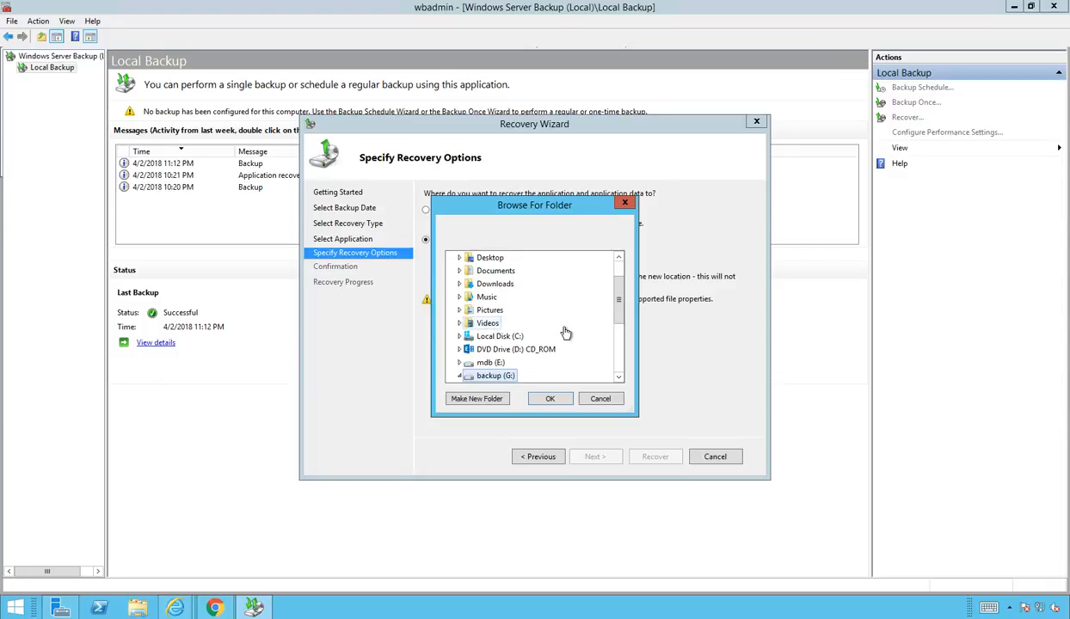
{"action": "scroll", "coordinate": [528, 339], "scroll_direction": "down", "scroll_amount": 2}
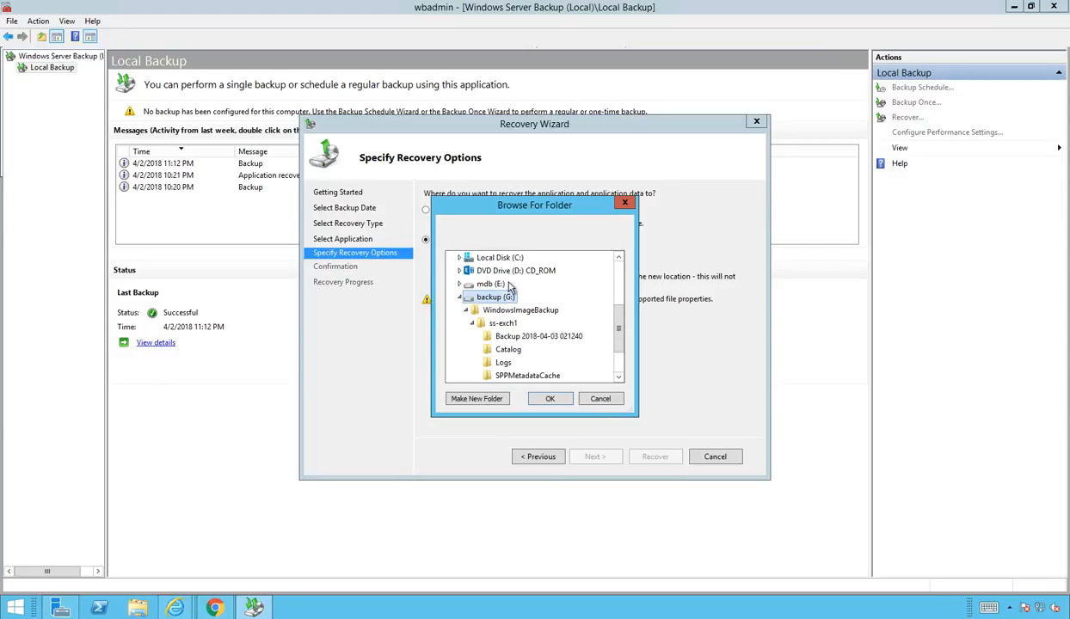
{"action": "left_click", "coordinate": [480, 400]}
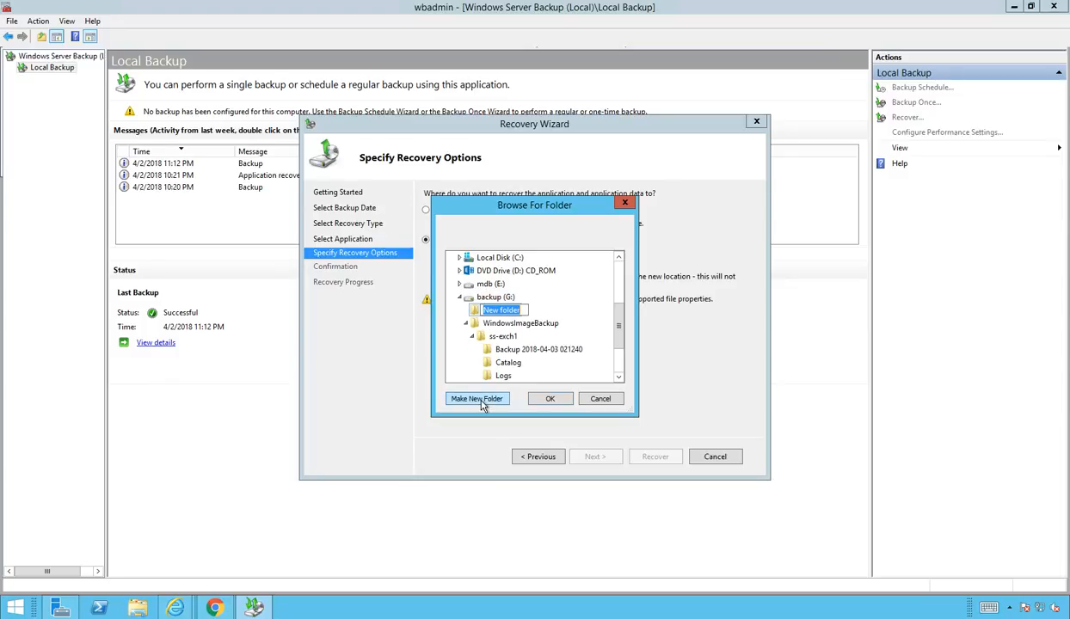
{"action": "type", "text": "mdb2recover"}
{"action": "key", "text": "Return"}
{"action": "left_click", "coordinate": [550, 398]}
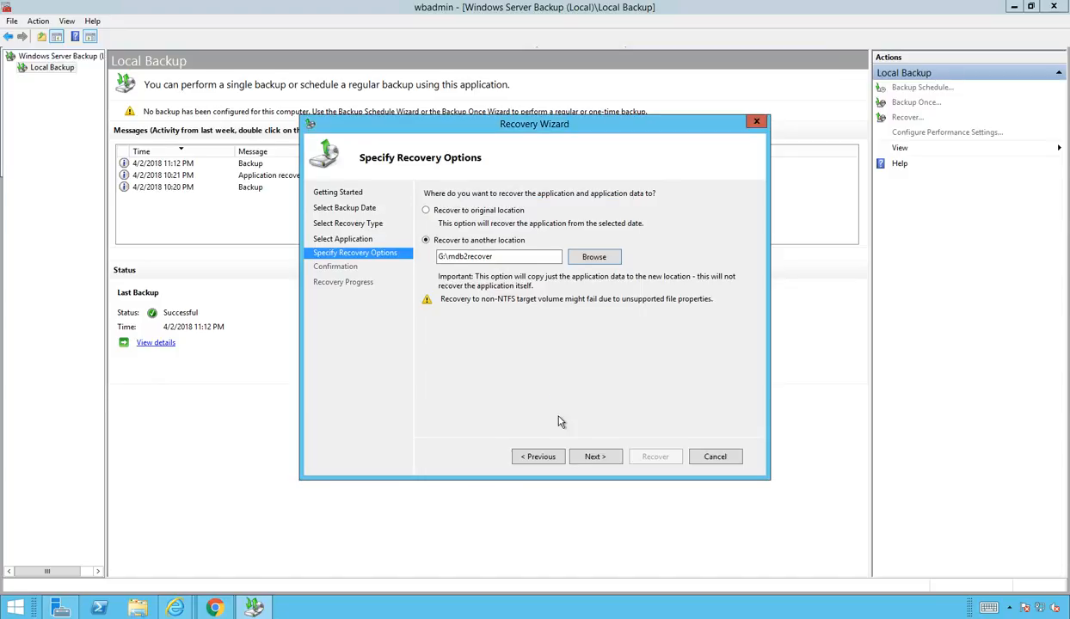
{"action": "left_click", "coordinate": [602, 457]}
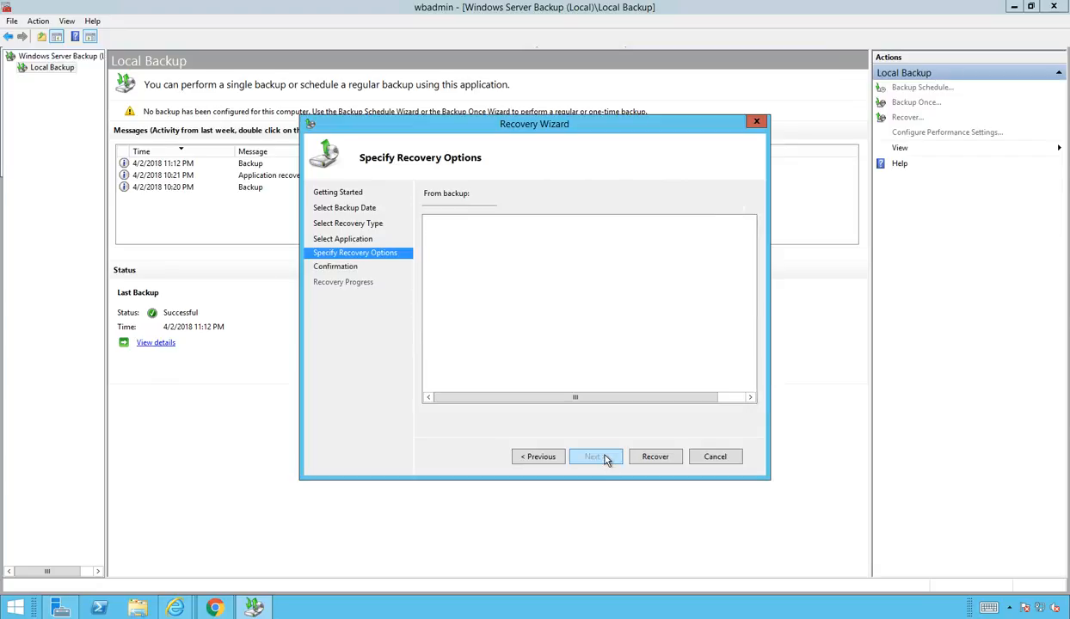
Step: Run the Exchange recovery to G:\mdb2recover and close the wizard once it completes
{"action": "left_click", "coordinate": [650, 459]}
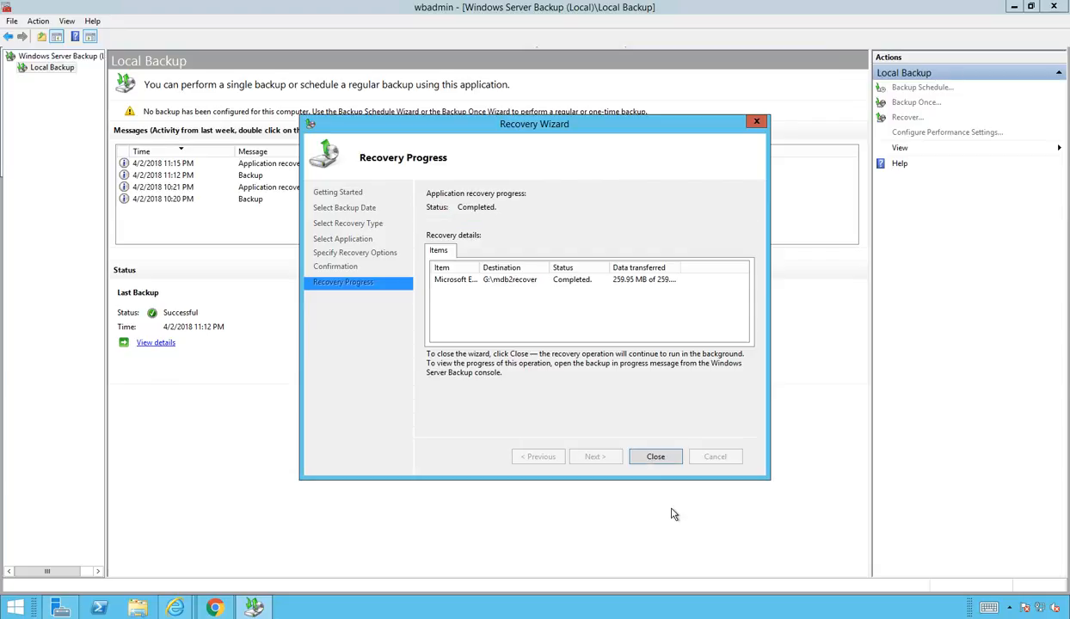
{"action": "left_click", "coordinate": [652, 458]}
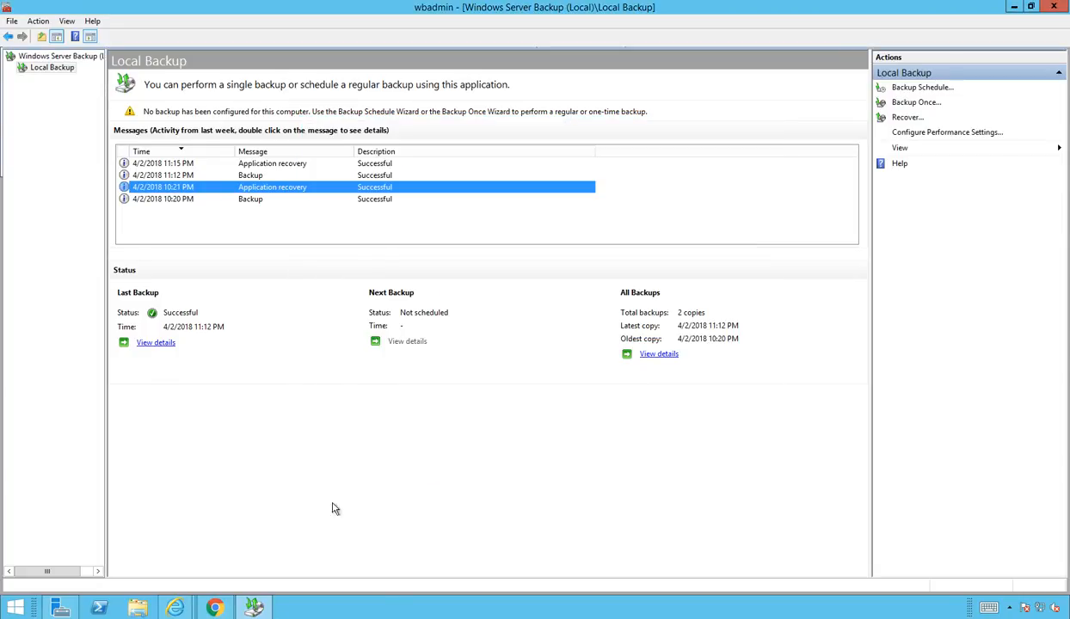
{"action": "left_click", "coordinate": [139, 609]}
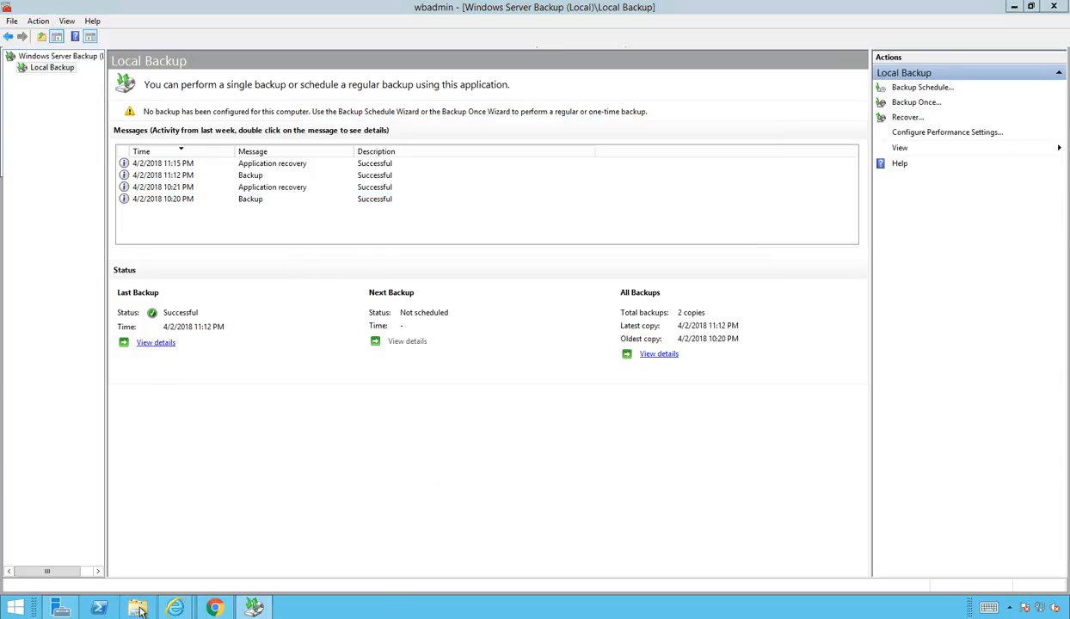
Step: Move the 14 mdb2 database and log files from the nested E_\mdb2 folder into G:\mdb2recover
{"action": "double_click", "coordinate": [657, 150]}
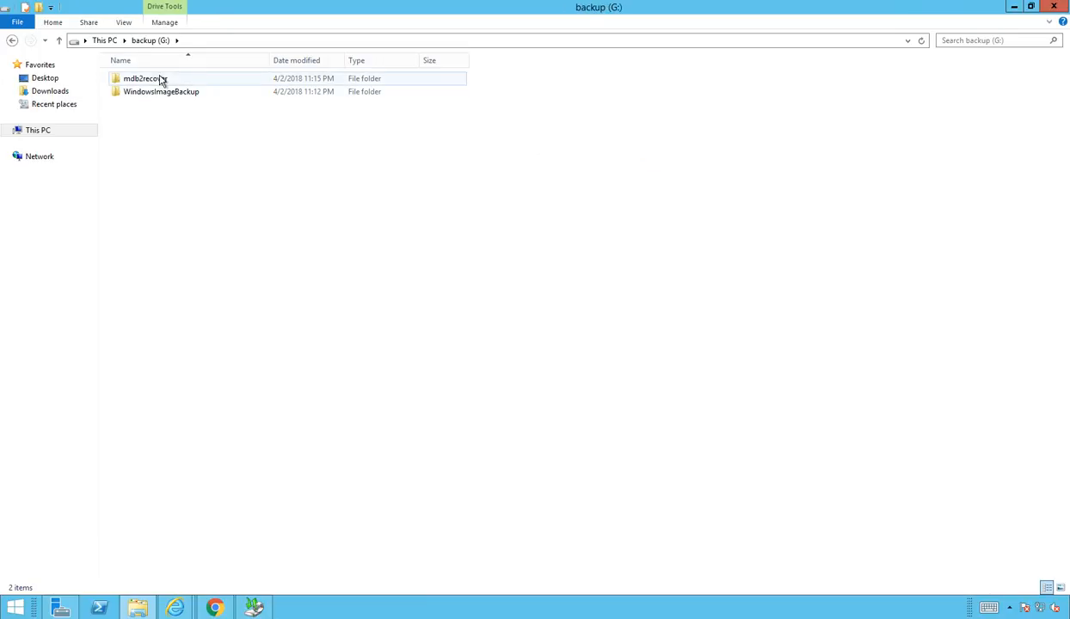
{"action": "double_click", "coordinate": [175, 81]}
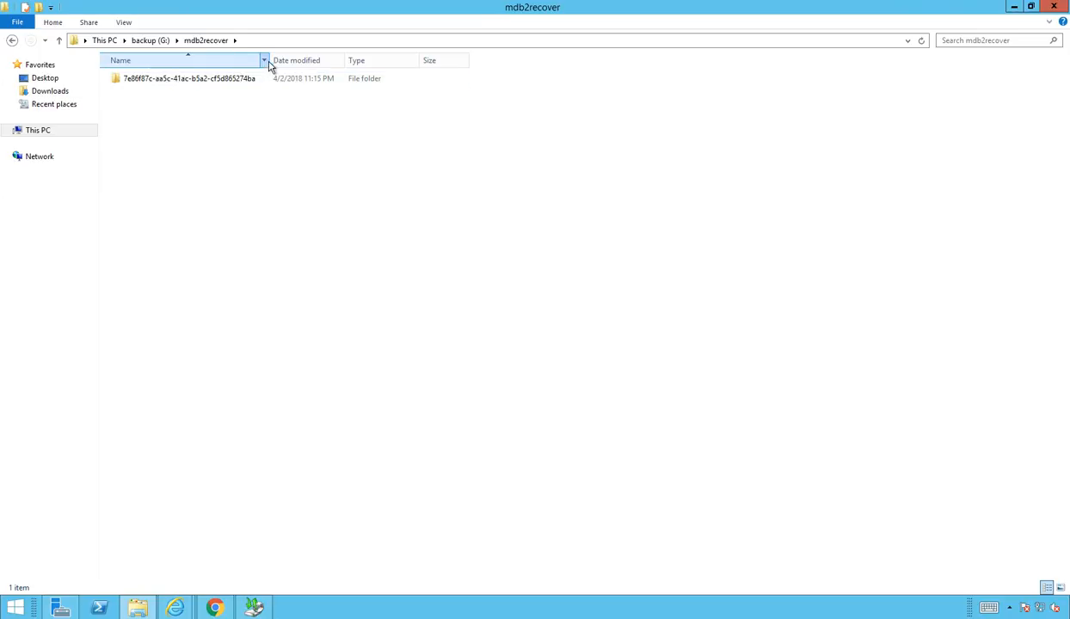
{"action": "double_click", "coordinate": [249, 81]}
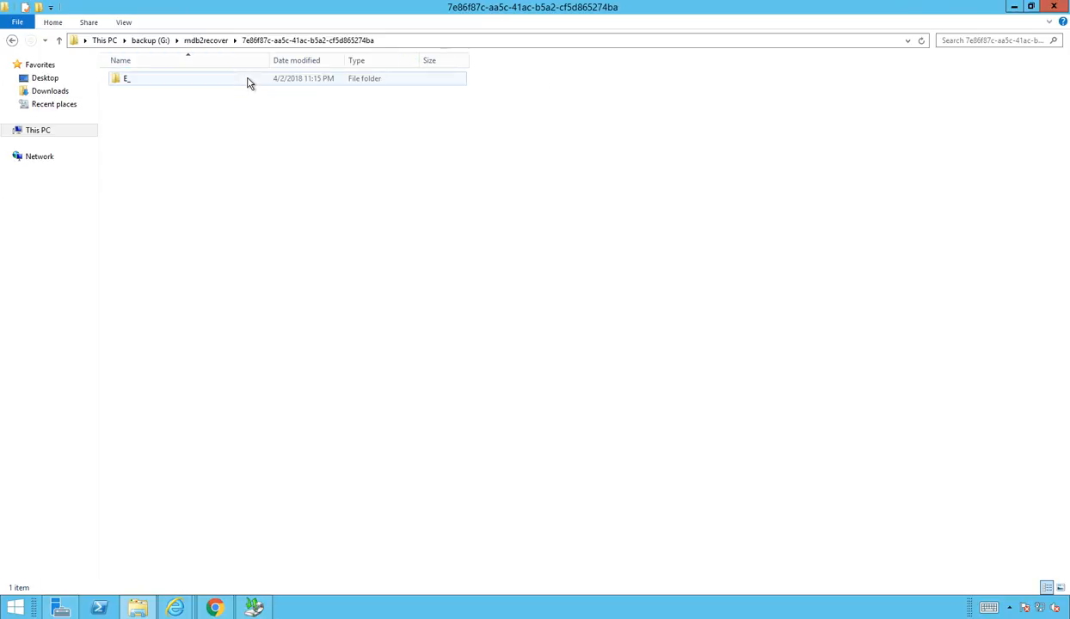
{"action": "double_click", "coordinate": [186, 80]}
{"action": "double_click", "coordinate": [164, 80]}
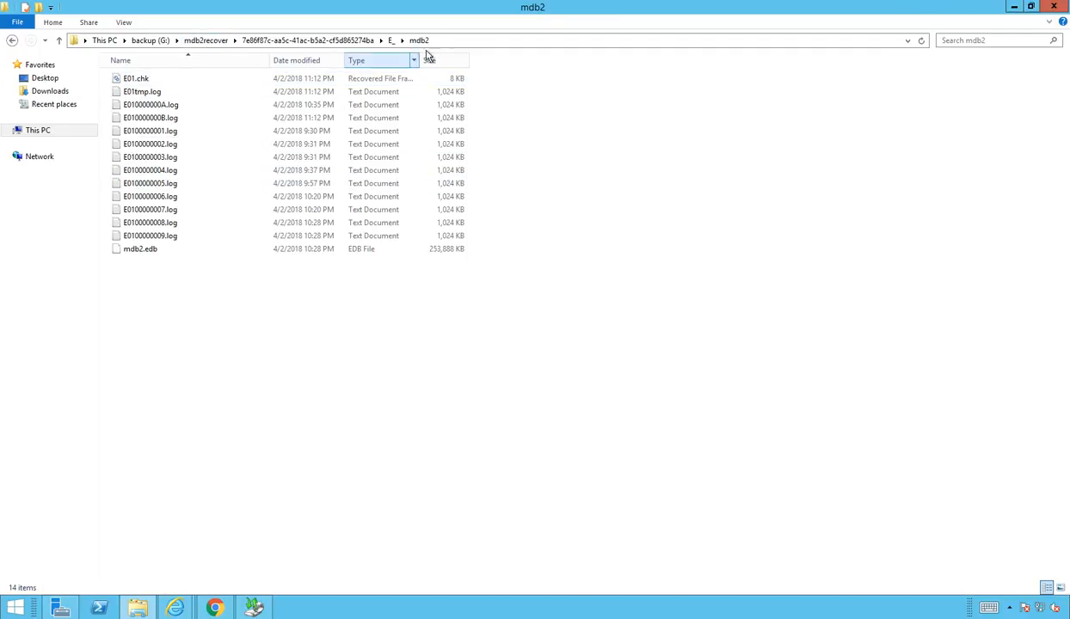
{"action": "left_click_drag", "start_coordinate": [242, 322], "coordinate": [98, 67]}
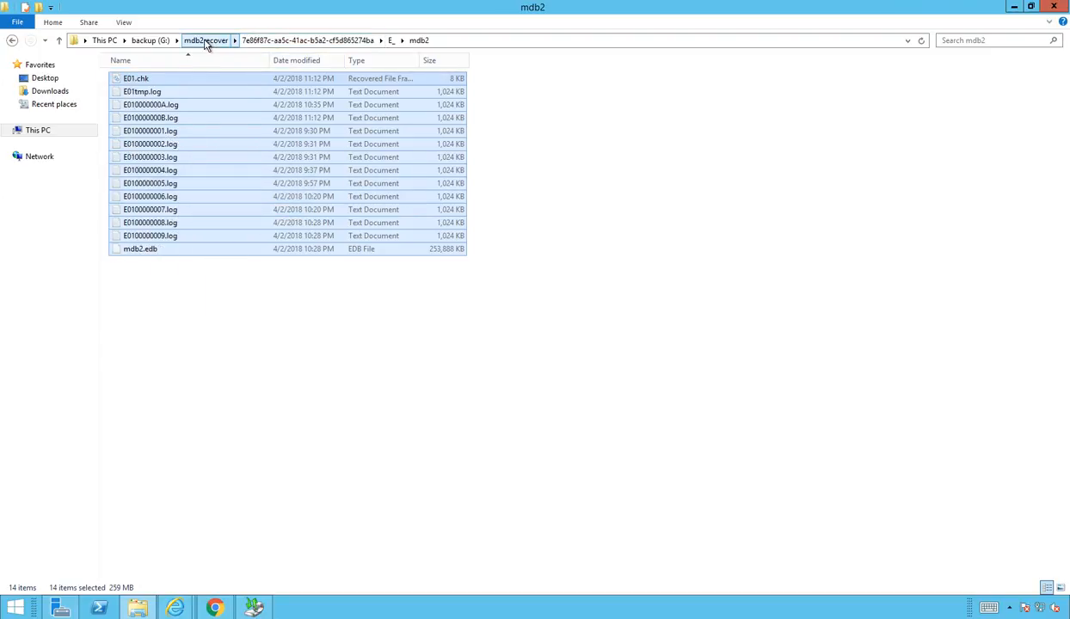
{"action": "left_click", "coordinate": [206, 41]}
{"action": "key", "text": "ctrl+v"}
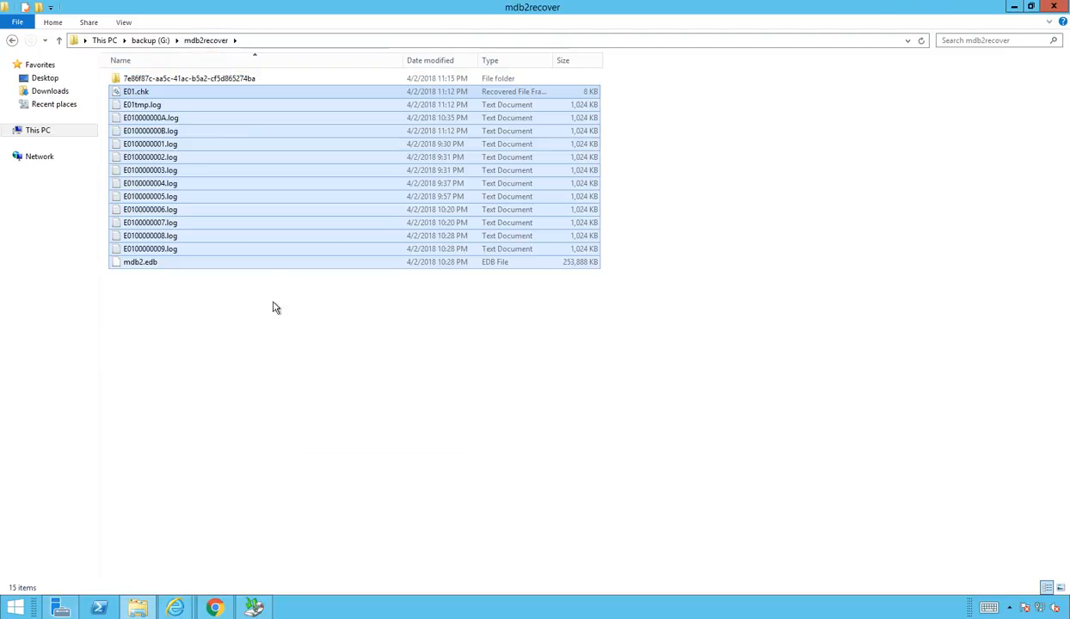
Step: Delete the emptied GUID-named folder, leaving mdb2.edb and its logs in mdb2recover
{"action": "left_click", "coordinate": [195, 79]}
{"action": "right_click", "coordinate": [195, 79]}
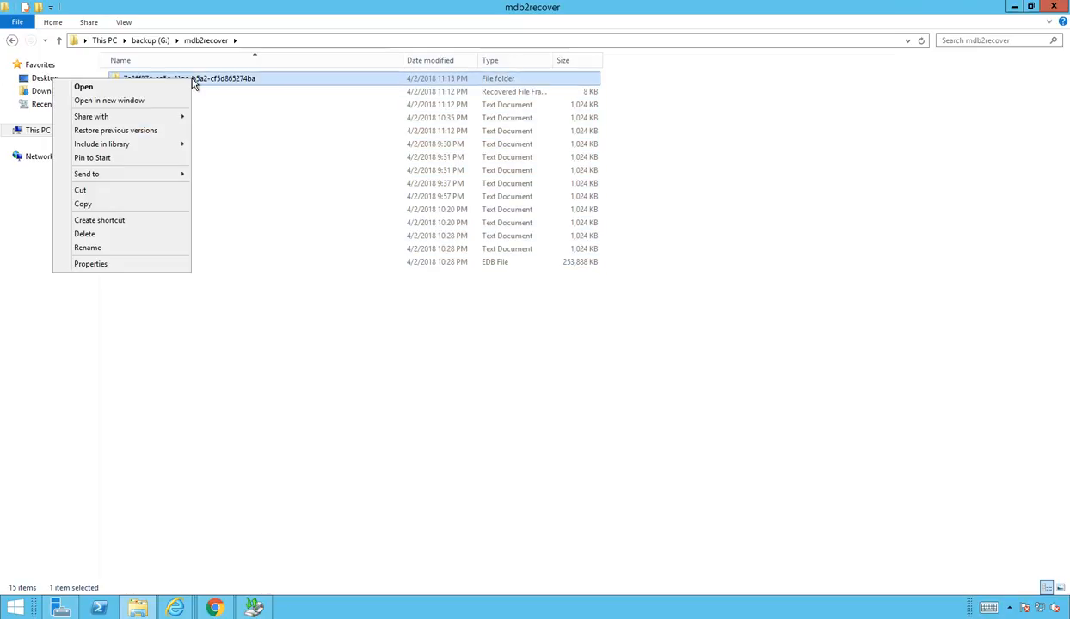
{"action": "left_click", "coordinate": [135, 237]}
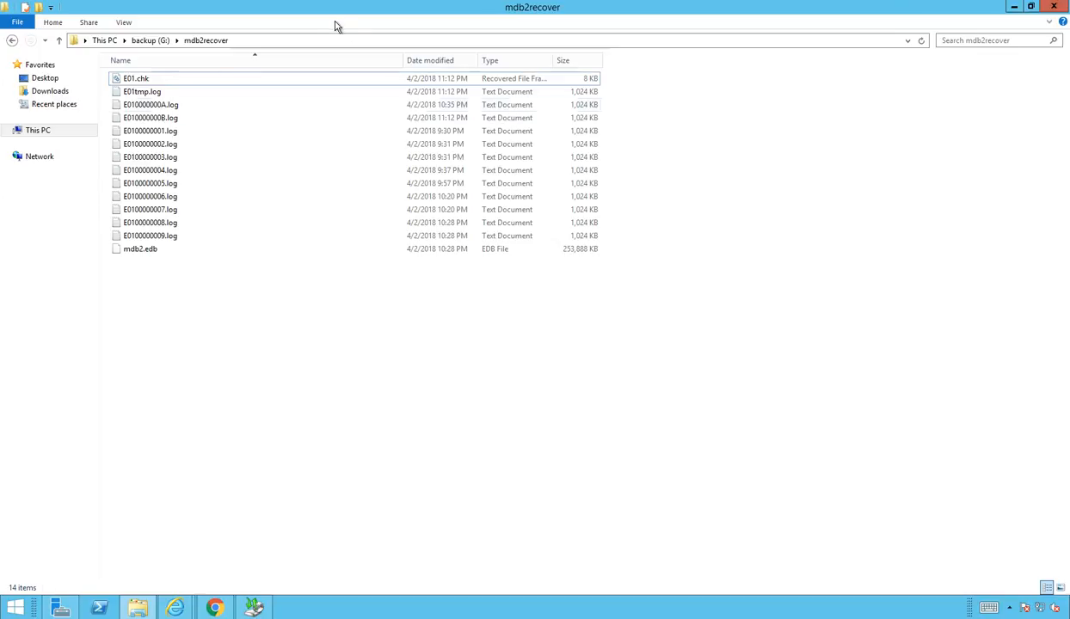
{"action": "left_click", "coordinate": [148, 250]}
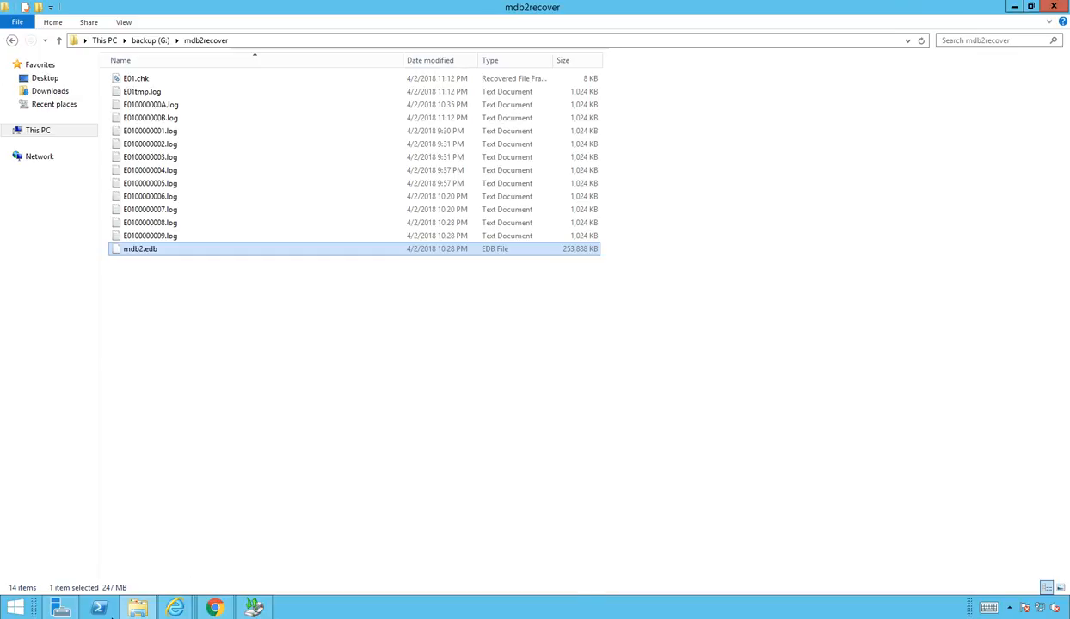
{"action": "left_click", "coordinate": [21, 608]}
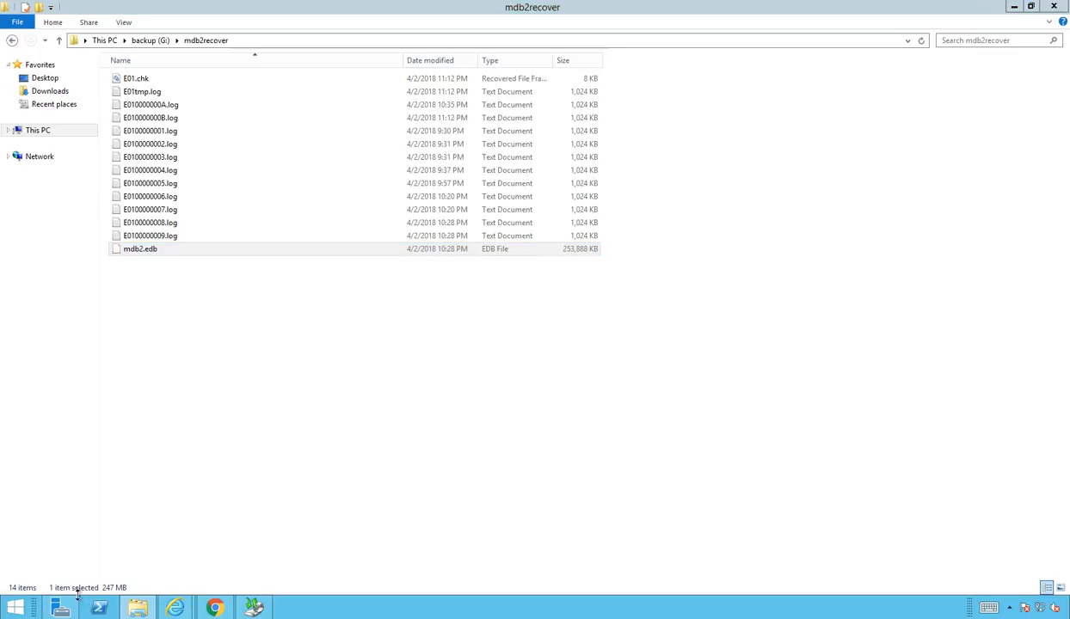
{"action": "left_click", "coordinate": [15, 607]}
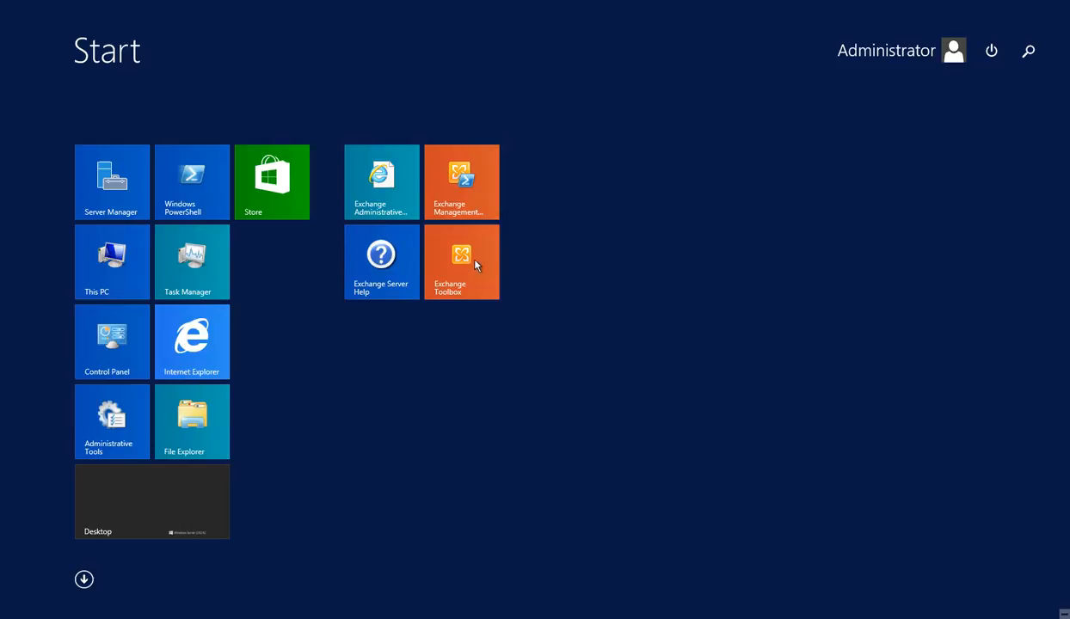
Step: Launch the Exchange Management Shell from its Start screen tile
{"action": "left_click", "coordinate": [465, 190]}
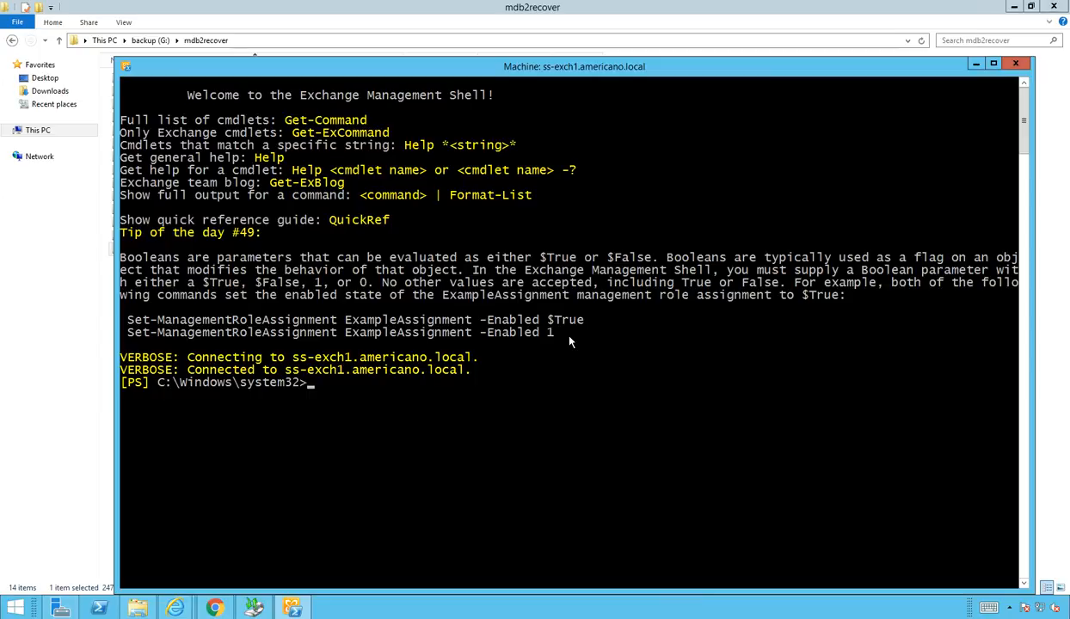
Step: Switch to drive G:, change into mdb2recover and list its files with gci
{"action": "key", "text": "Return"}
{"action": "type", "text": "sl .\\md"}
{"action": "key", "text": "Tab"}
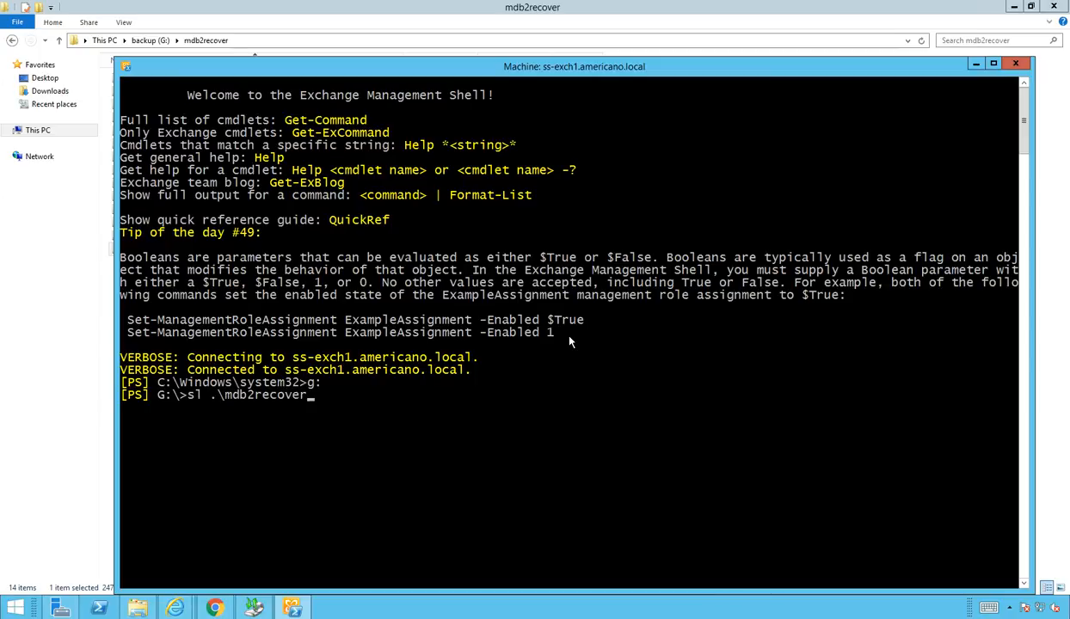
{"action": "key", "text": "Return"}
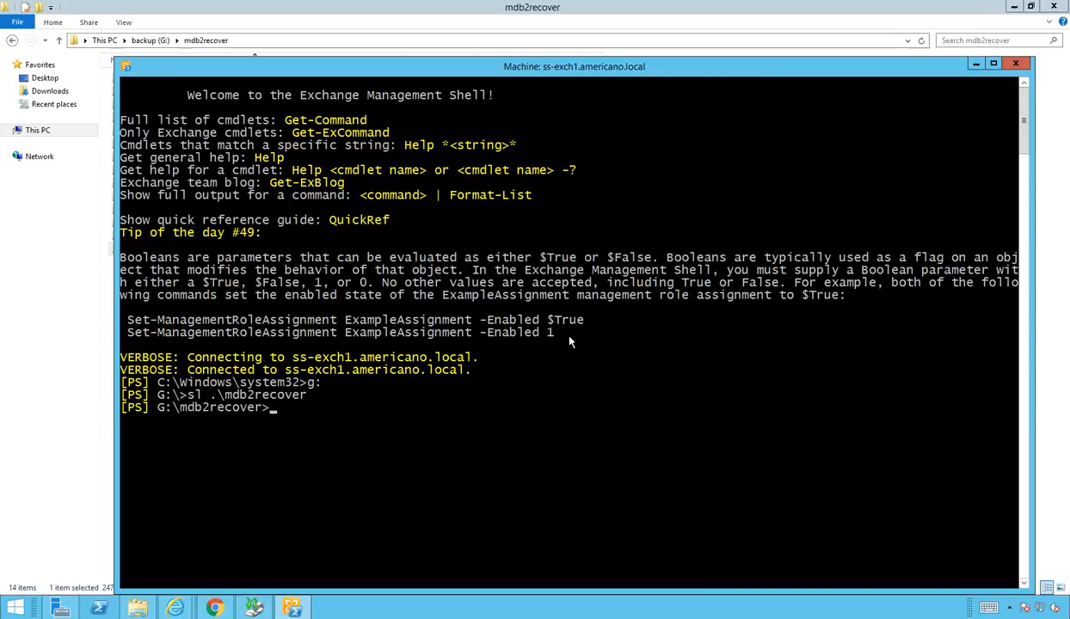
{"action": "type", "text": "gci"}
{"action": "key", "text": "Return"}
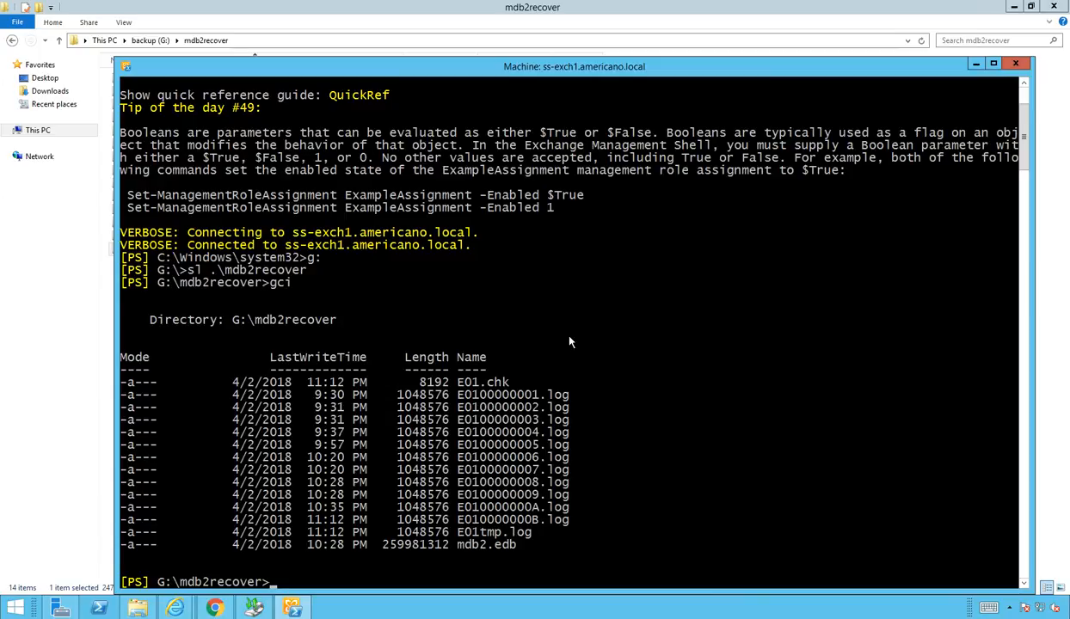
Step: Dump the mdb2.edb header with eseutil.exe /mh and review its Dirty Shutdown state
{"action": "type", "text": "eseutil.exe /"}
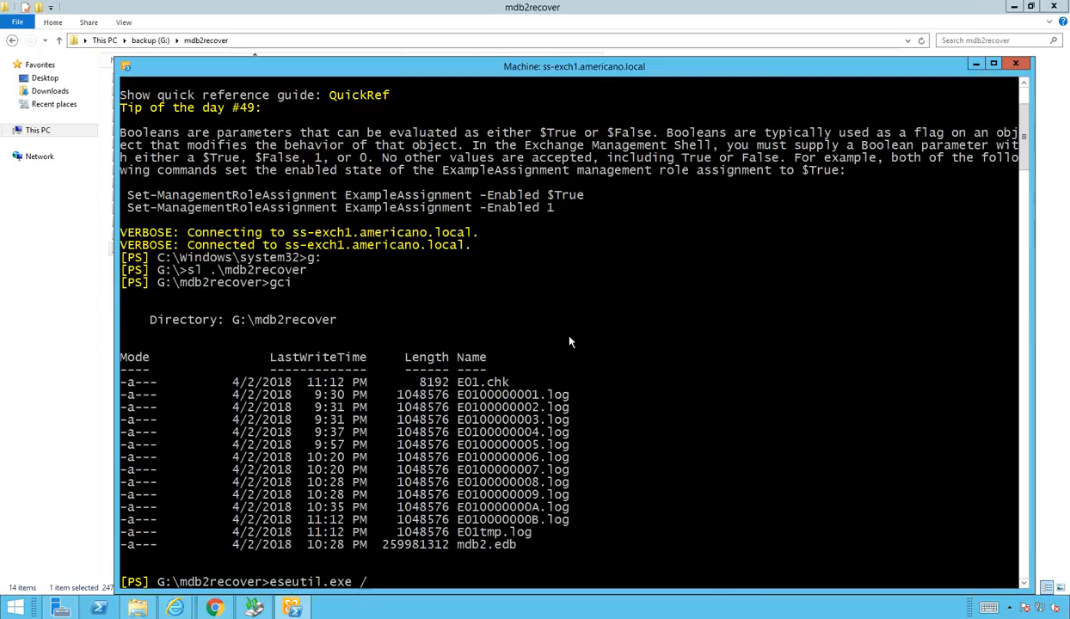
{"action": "type", "text": "mh .\\"}
{"action": "type", "text": "md"}
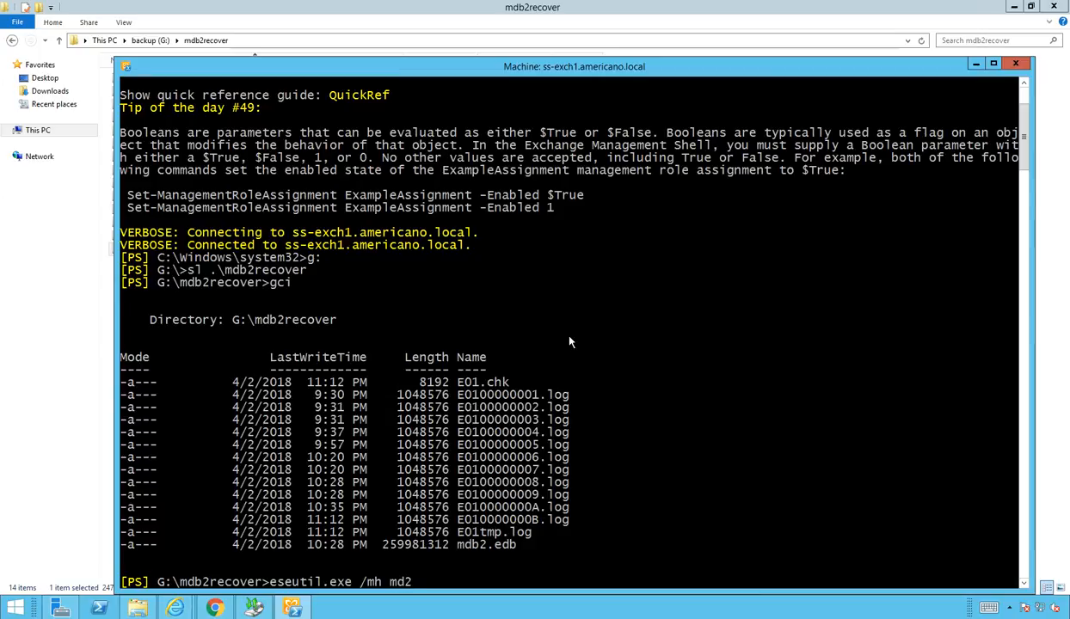
{"action": "type", "text": "b"}
{"action": "key", "text": "Tab"}
{"action": "key", "text": "Return"}
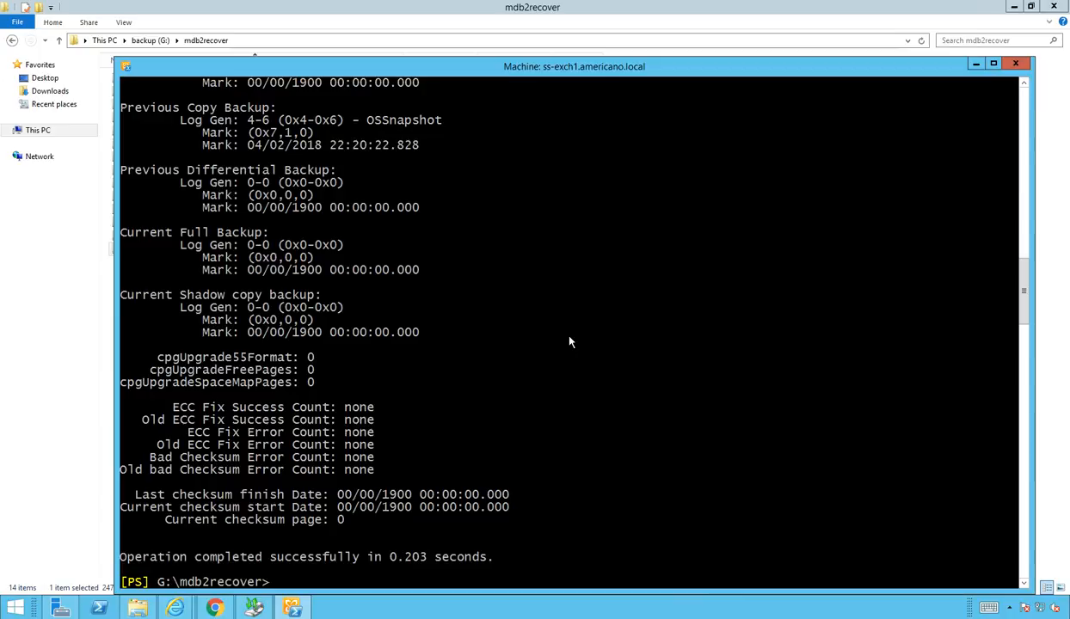
{"action": "scroll", "coordinate": [569, 342], "scroll_direction": "up", "scroll_amount": 12}
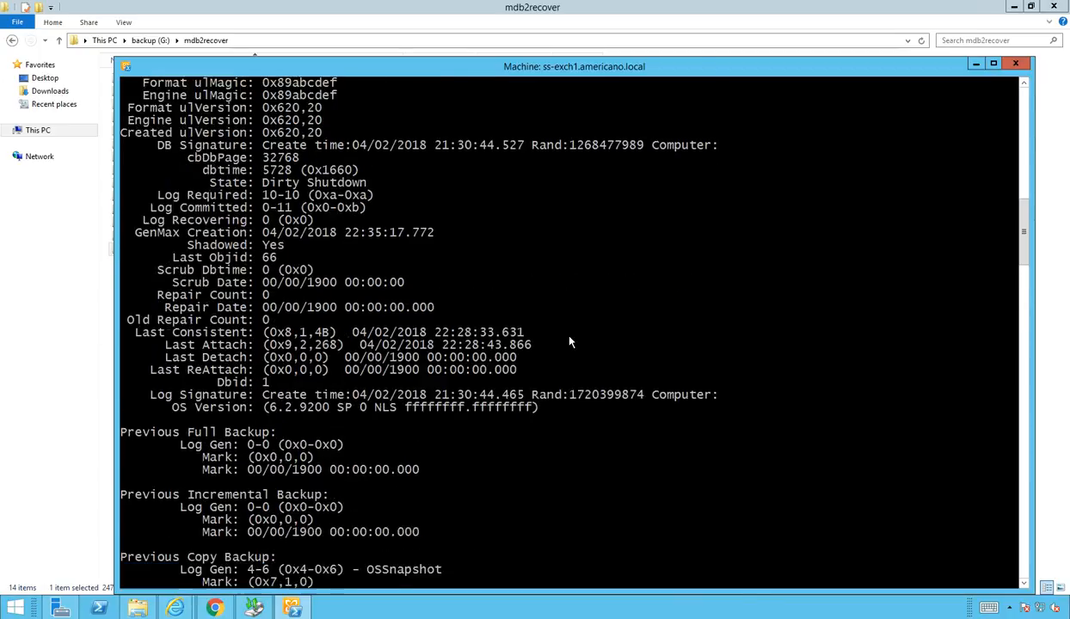
{"action": "scroll", "coordinate": [568, 343], "scroll_direction": "up", "scroll_amount": 6}
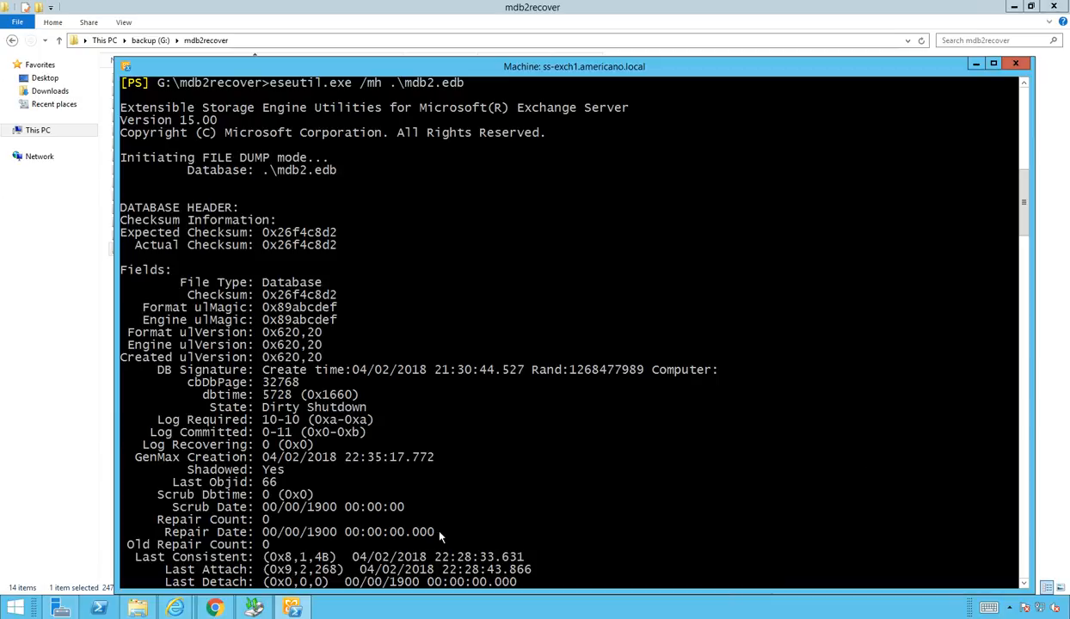
{"action": "scroll", "coordinate": [484, 488], "scroll_direction": "down", "scroll_amount": 7}
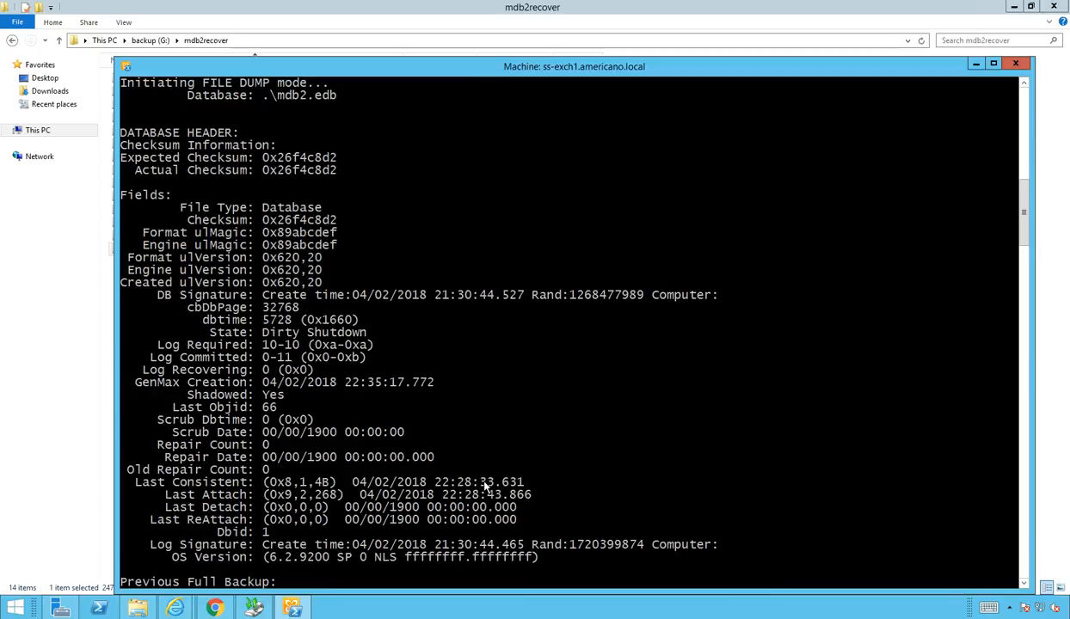
{"action": "scroll", "coordinate": [489, 482], "scroll_direction": "down", "scroll_amount": 11}
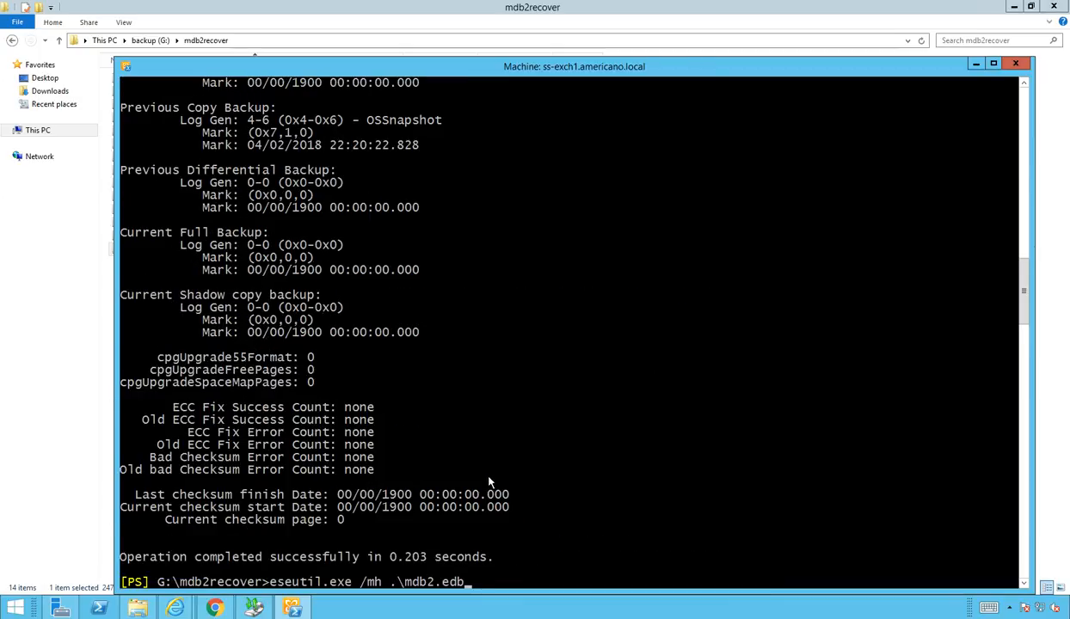
{"action": "key", "text": "Up"}
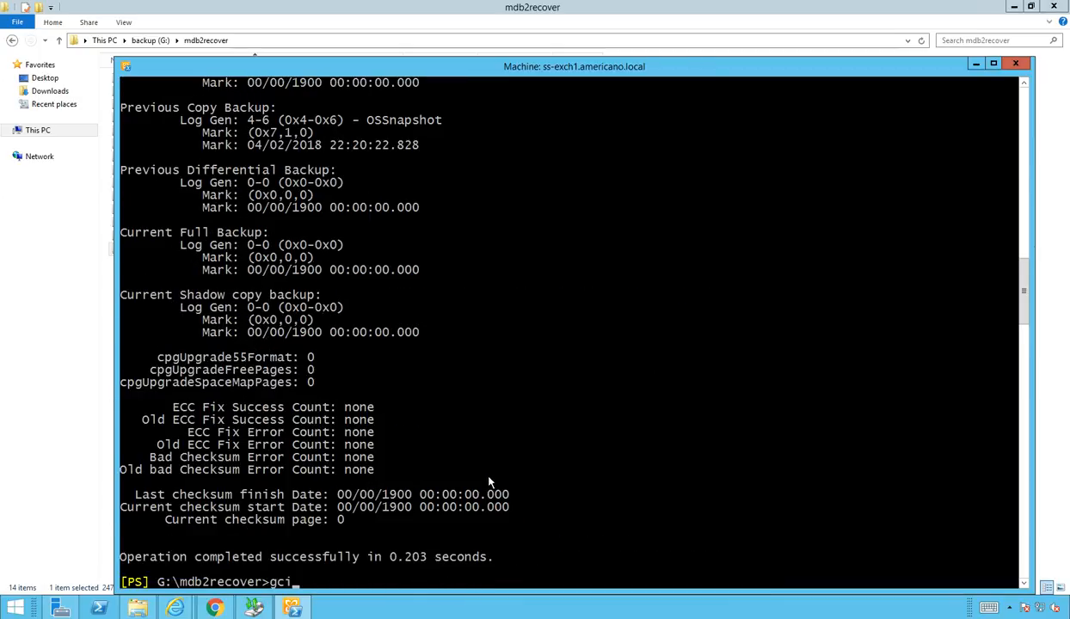
Step: Relist the folder, then run eseutil /r e01 /l G:\mdb2recover /d G:\mdb2recover
{"action": "key", "text": "Return"}
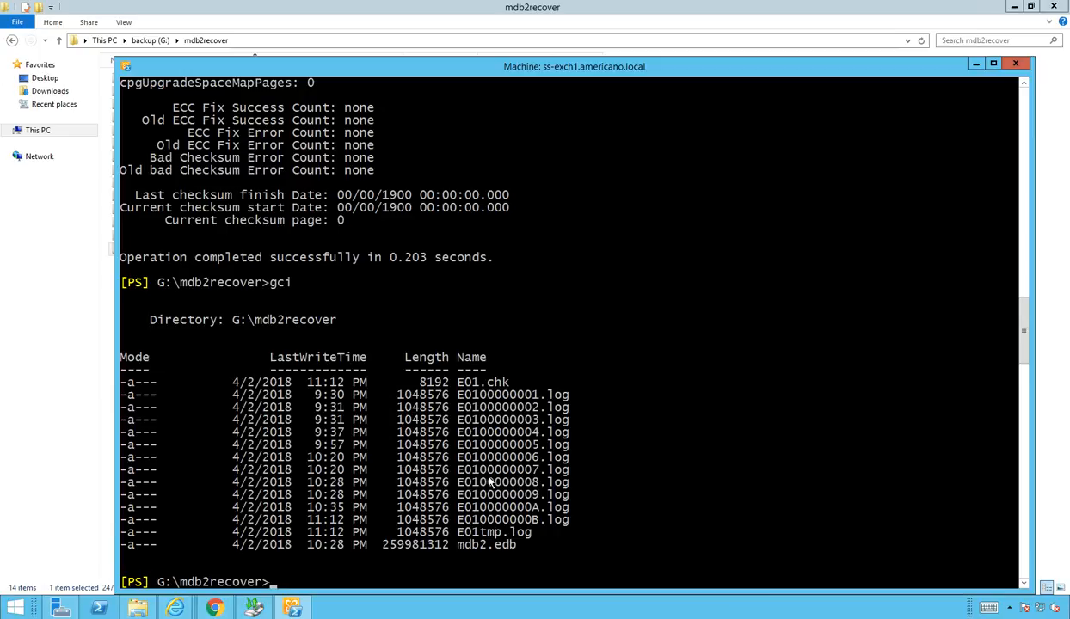
{"action": "type", "text": "eseutil /r"}
{"action": "type", "text": "e01"}
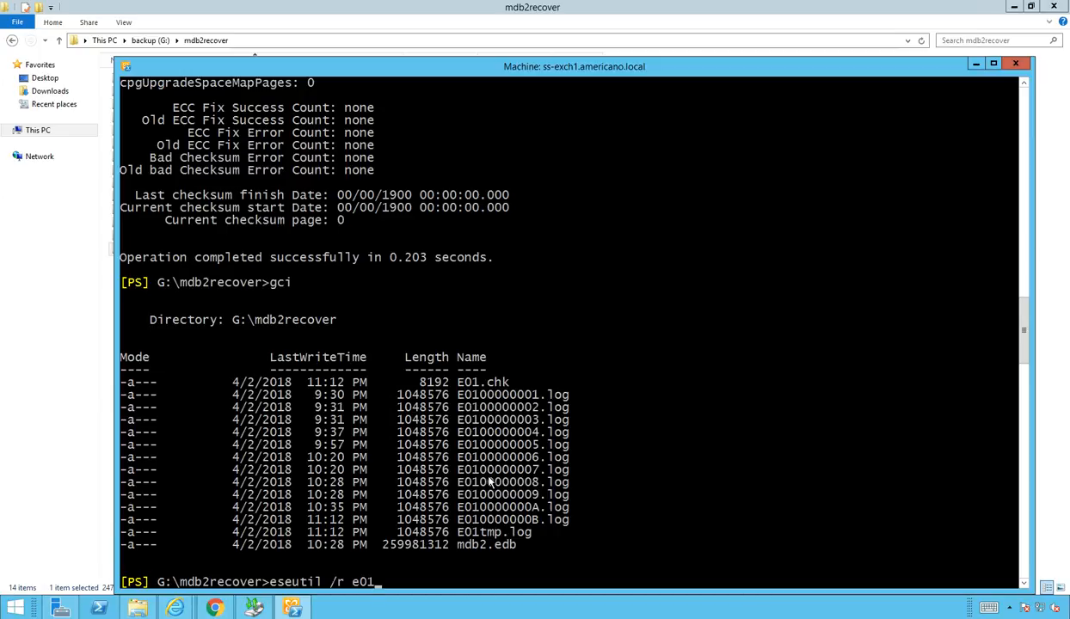
{"action": "type", "text": " /l "}
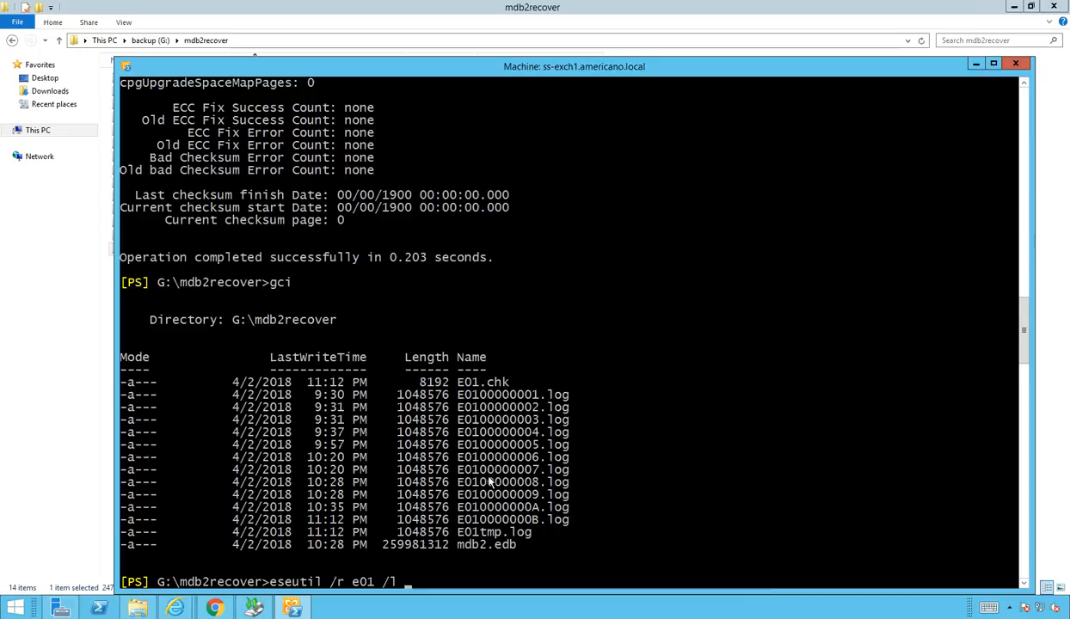
{"action": "type", "text": "g:\\"}
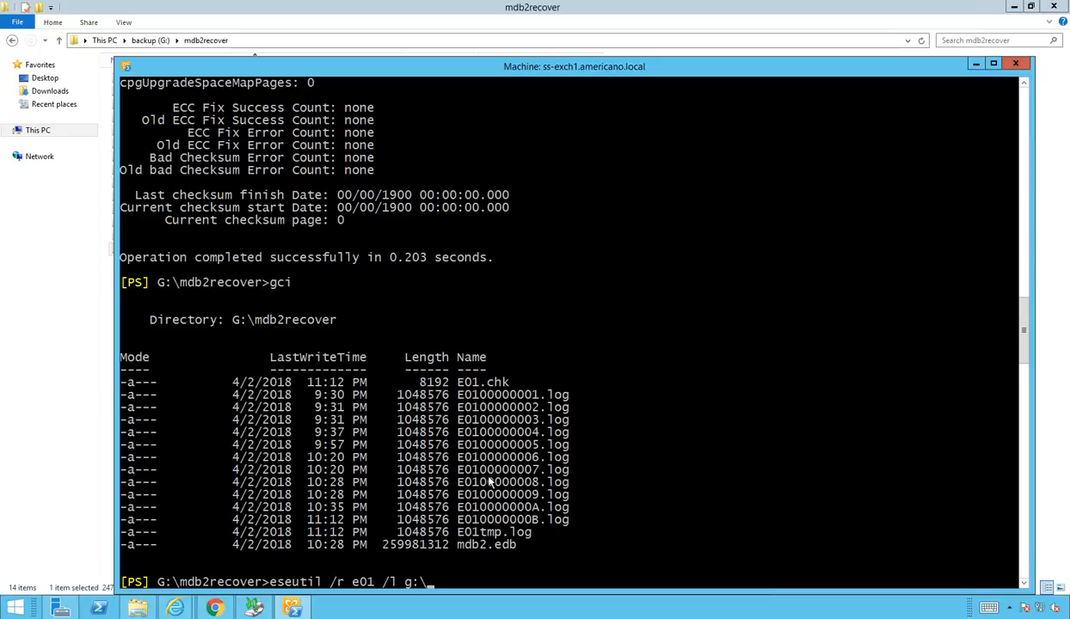
{"action": "type", "text": "mdb2re"}
{"action": "key", "text": "Tab"}
{"action": "type", "text": "/ d"}
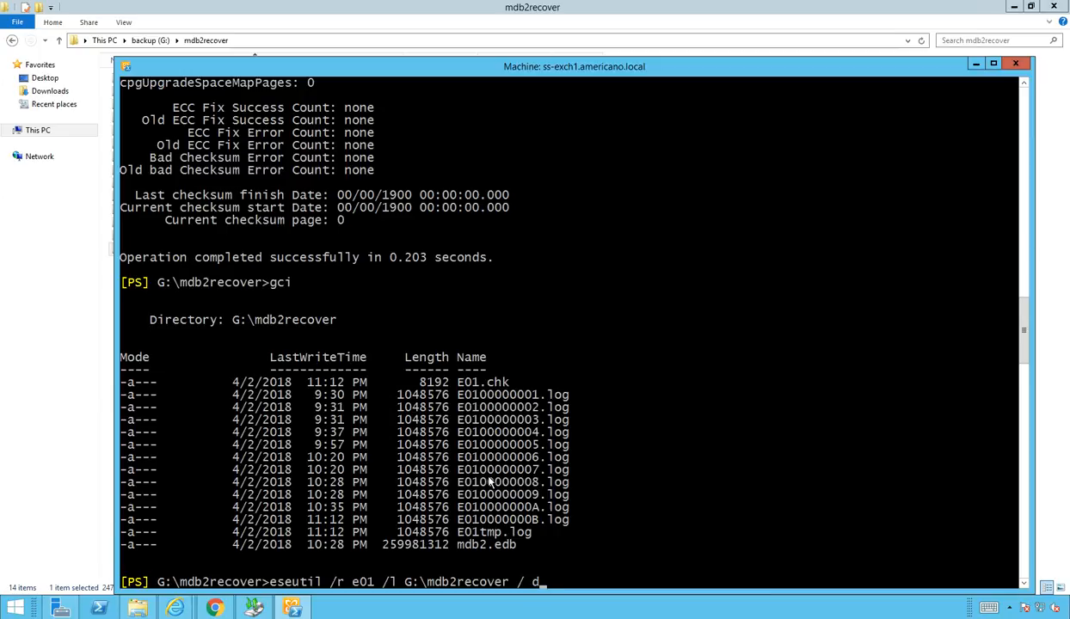
{"action": "key", "text": "BackSpace"}
{"action": "key", "text": "BackSpace"}
{"action": "type", "text": "d g:\\md"}
{"action": "key", "text": "Tab"}
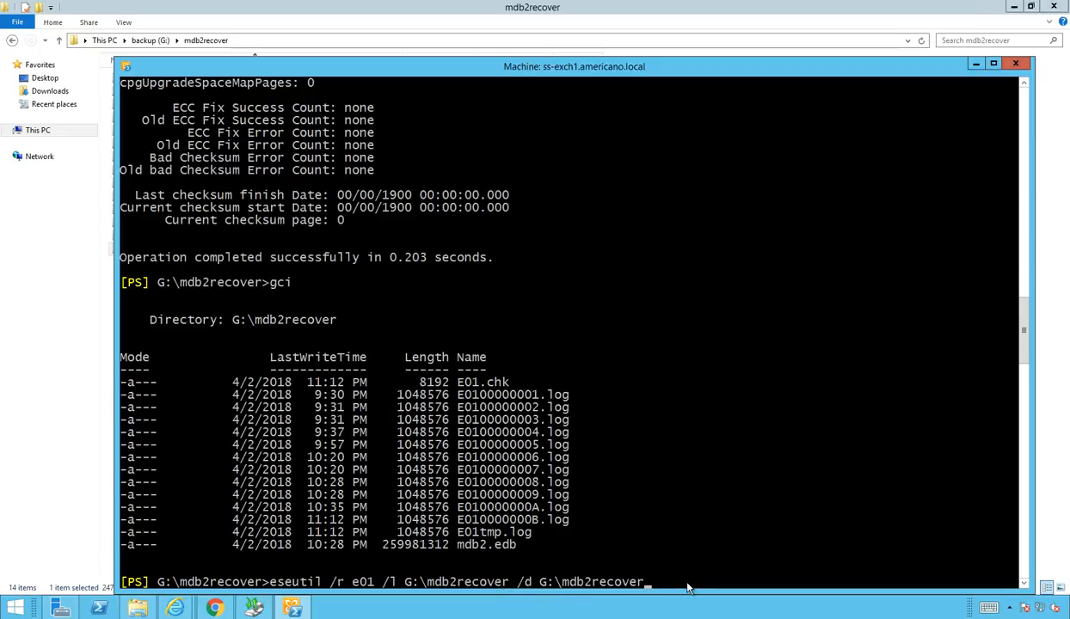
{"action": "key", "text": "Return"}
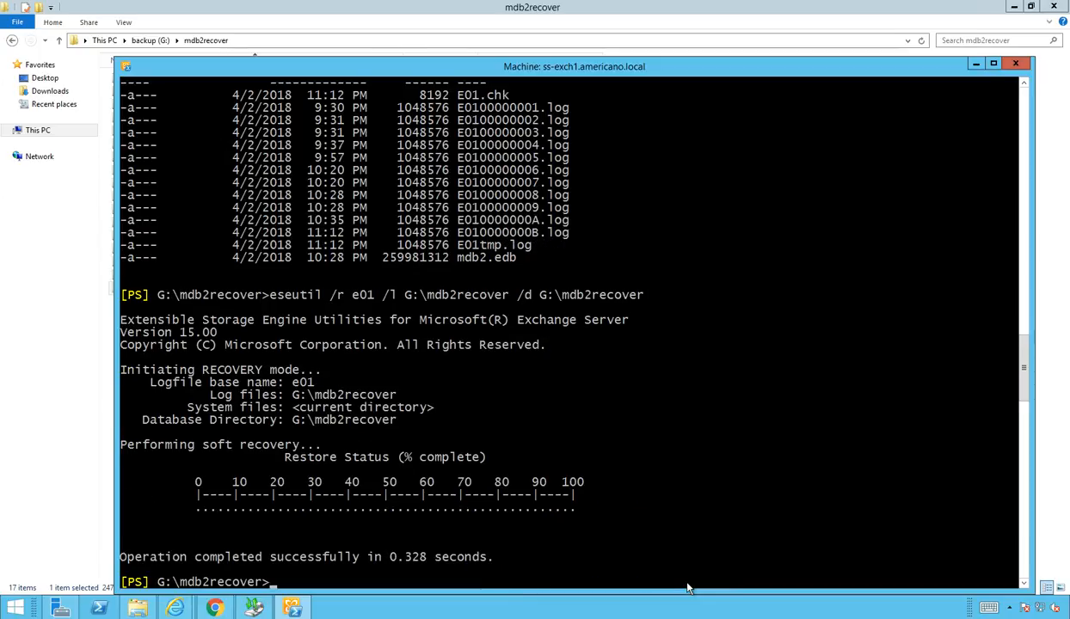
Step: Rerun eseutil.exe /mh .\mdb2.edb and confirm the header State reads Clean Shutdown
{"action": "key", "text": "Up"}
{"action": "key", "text": "Up"}
{"action": "key", "text": "Down"}
{"action": "key", "text": "Up"}
{"action": "key", "text": "Up"}
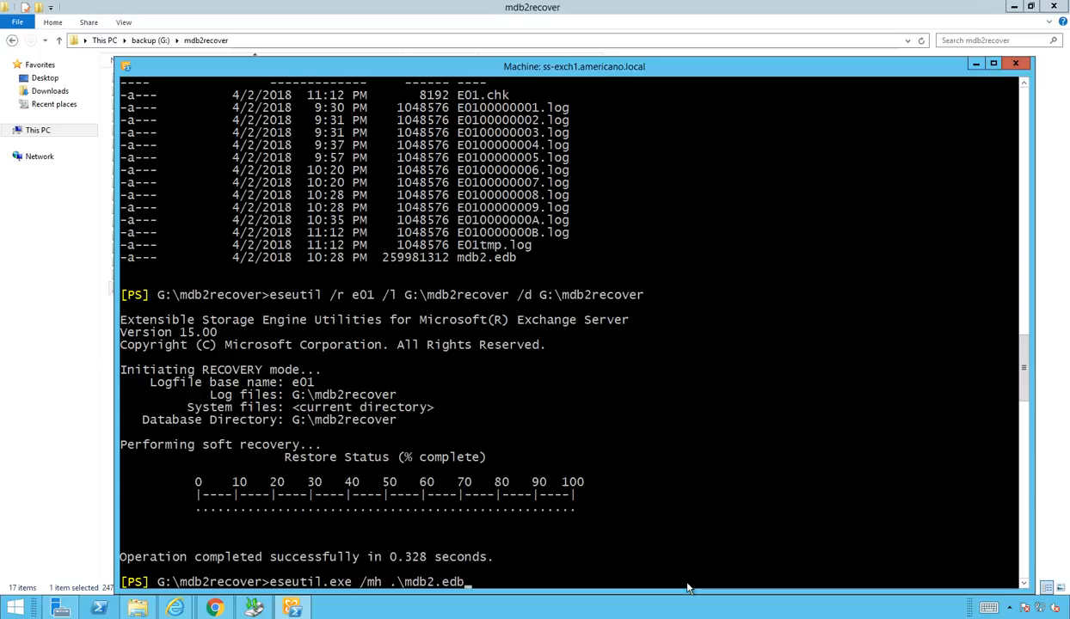
{"action": "key", "text": "Return"}
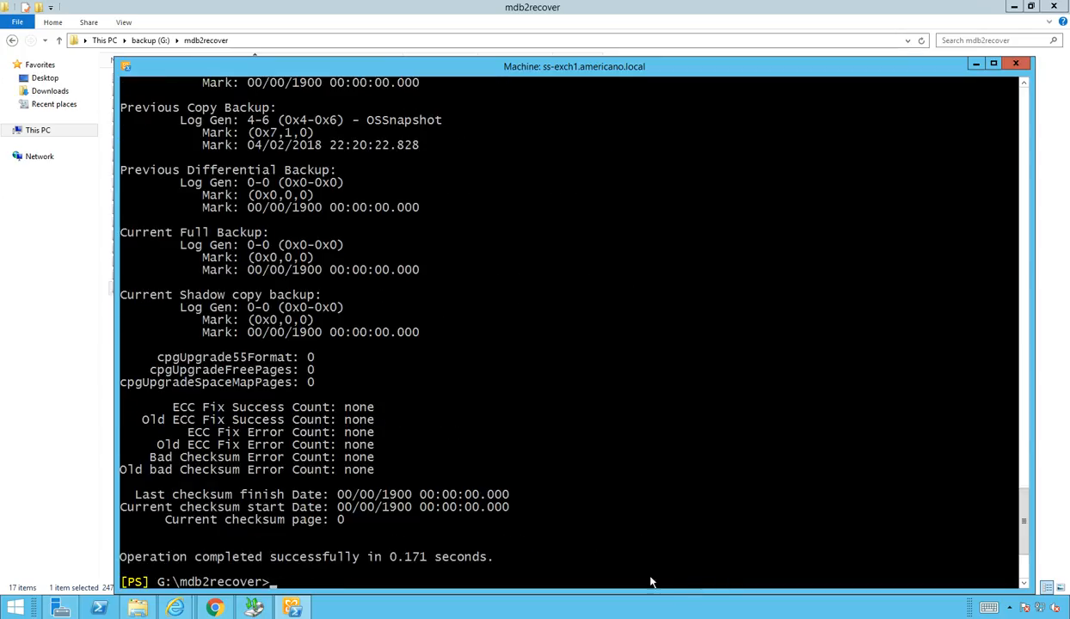
{"action": "scroll", "coordinate": [499, 327], "scroll_direction": "up", "scroll_amount": 10}
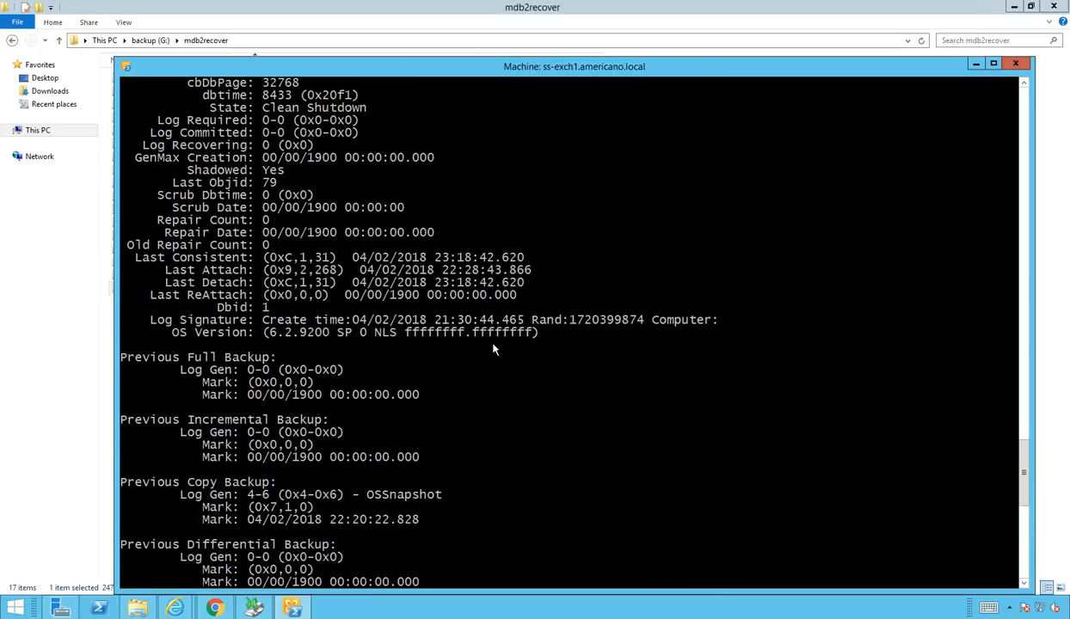
{"action": "scroll", "coordinate": [495, 348], "scroll_direction": "up", "scroll_amount": 3}
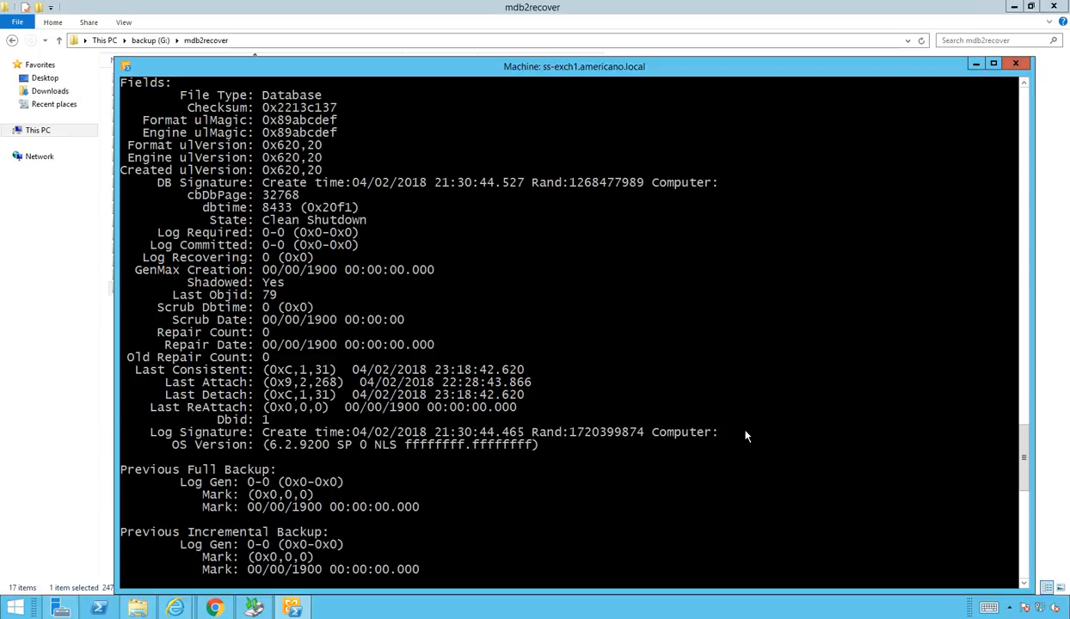
Step: Run Get-MailboxDatabase to list the two Mailbox Database entries and mdb2, none flagged Recovery
{"action": "key", "text": "Return"}
{"action": "type", "text": "new-maild"}
{"action": "key", "text": "BackSpace"}
{"action": "type", "text": "boxda"}
{"action": "key", "text": "Tab"}
{"action": "type", "text": "-reoc"}
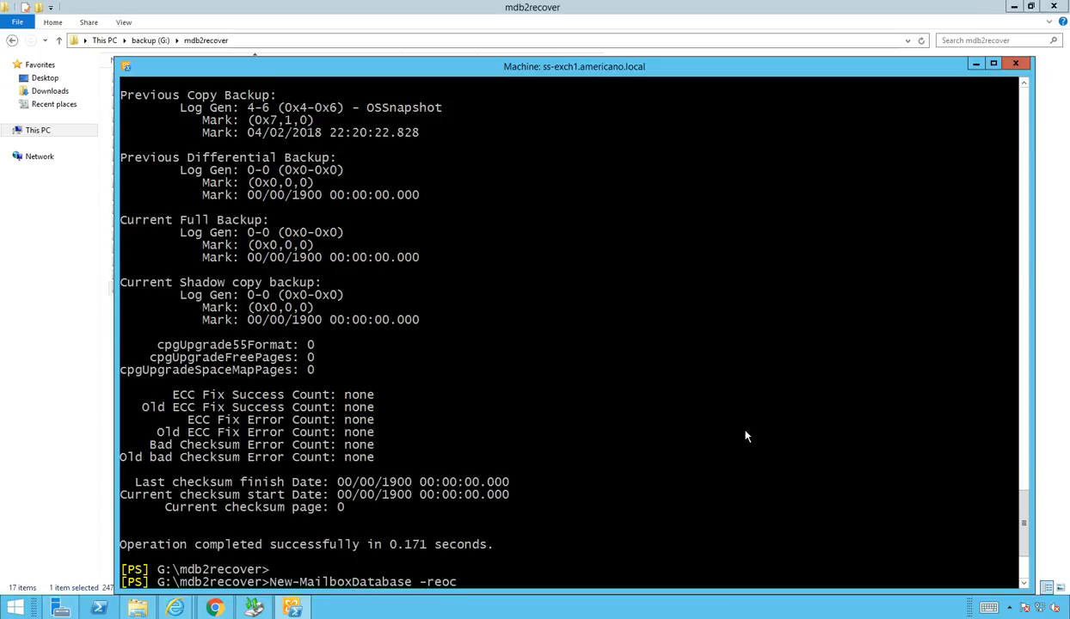
{"action": "key", "text": "BackSpace"}
{"action": "key", "text": "BackSpace"}
{"action": "key", "text": "BackSpace"}
{"action": "key", "text": "BackSpace"}
{"action": "key", "text": "BackSpace"}
{"action": "key", "text": "BackSpace"}
{"action": "key", "text": "BackSpace"}
{"action": "key", "text": "BackSpace"}
{"action": "key", "text": "BackSpace"}
{"action": "key", "text": "BackSpace"}
{"action": "key", "text": "BackSpace"}
{"action": "key", "text": "BackSpace"}
{"action": "key", "text": "BackSpace"}
{"action": "key", "text": "BackSpace"}
{"action": "key", "text": "BackSpace"}
{"action": "key", "text": "BackSpace"}
{"action": "key", "text": "BackSpace"}
{"action": "key", "text": "BackSpace"}
{"action": "key", "text": "BackSpace"}
{"action": "key", "text": "BackSpace"}
{"action": "type", "text": "get-mail"}
{"action": "key", "text": "Tab"}
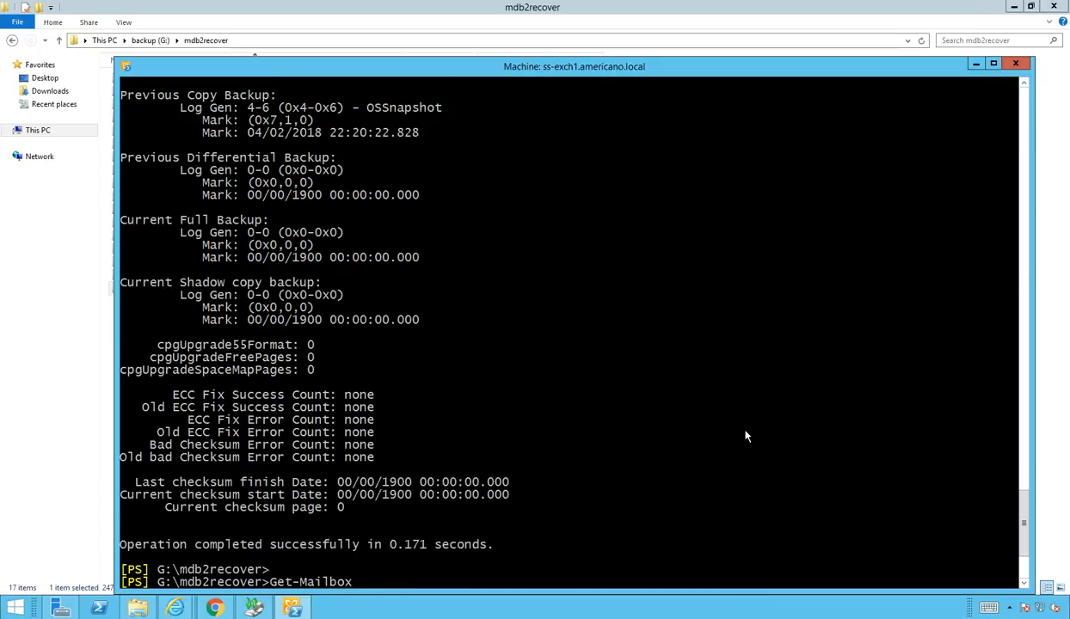
{"action": "type", "text": "Database"}
{"action": "key", "text": "Return"}
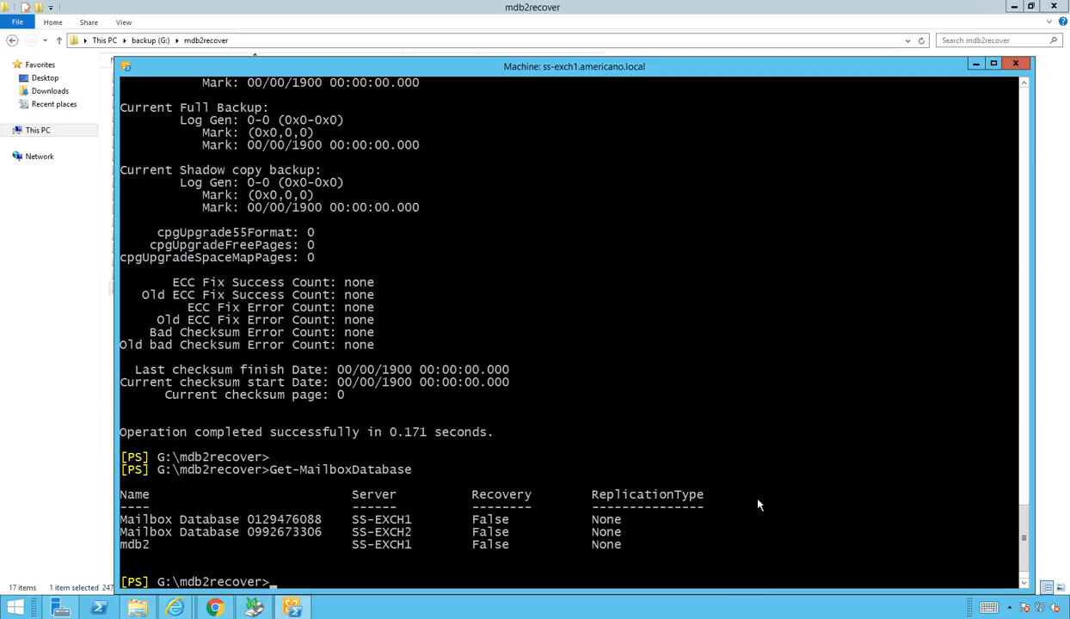
{"action": "type", "text": "New-MailboxDatabase"}
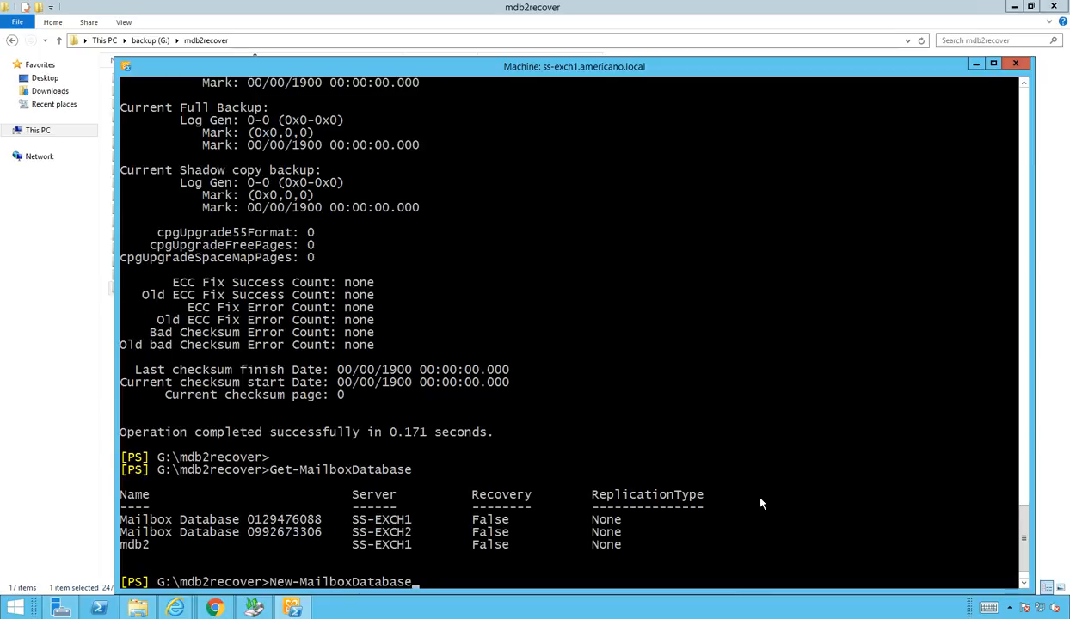
{"action": "type", "text": " -rec"}
Step: Create recovery database mdb2rdb on ss-exch1 using G:\mdb2recover\mdb2.edb, with logs in G:\mdb2recover
{"action": "key", "text": "Tab"}
{"action": "type", "text": "mdb2rdb"}
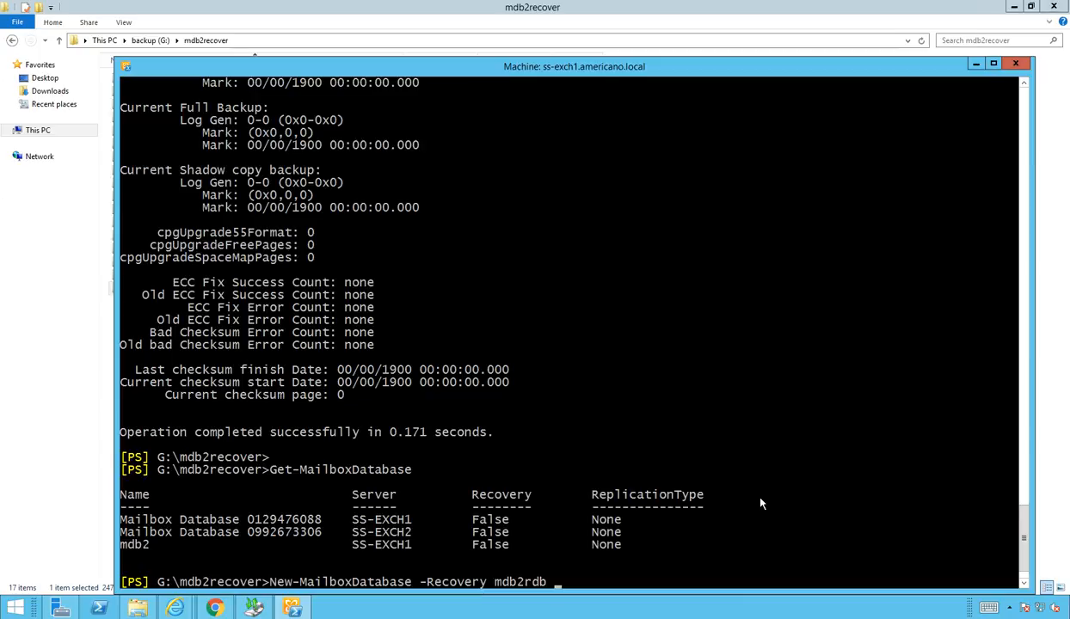
{"action": "type", "text": "-server"}
{"action": "type", "text": "ss-exch"}
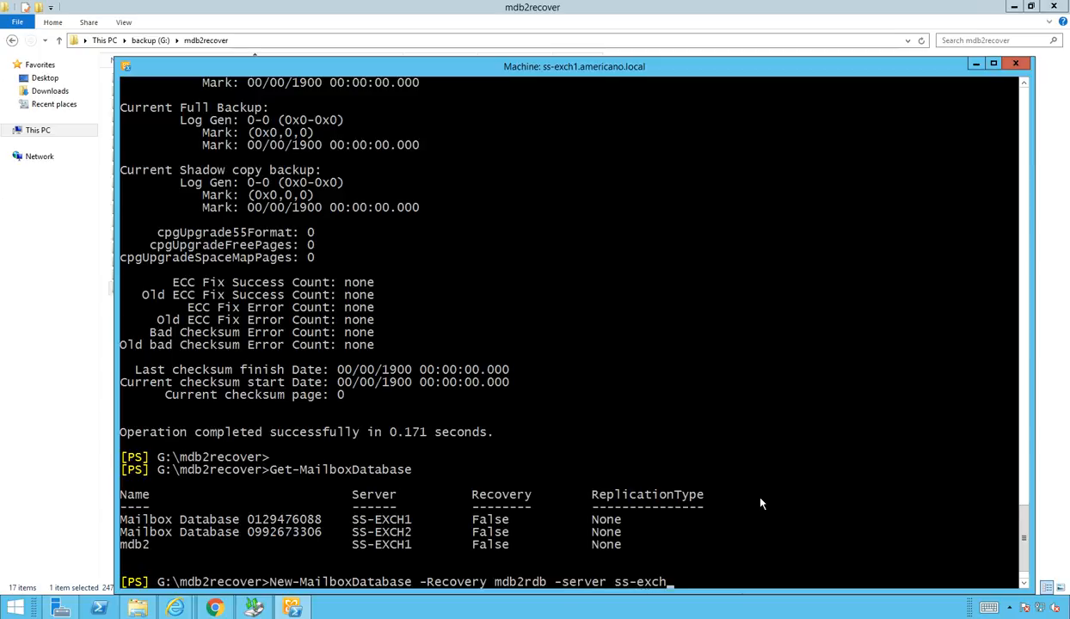
{"action": "type", "text": "1 -edb"}
{"action": "key", "text": "Tab"}
{"action": "type", "text": "g:\\"}
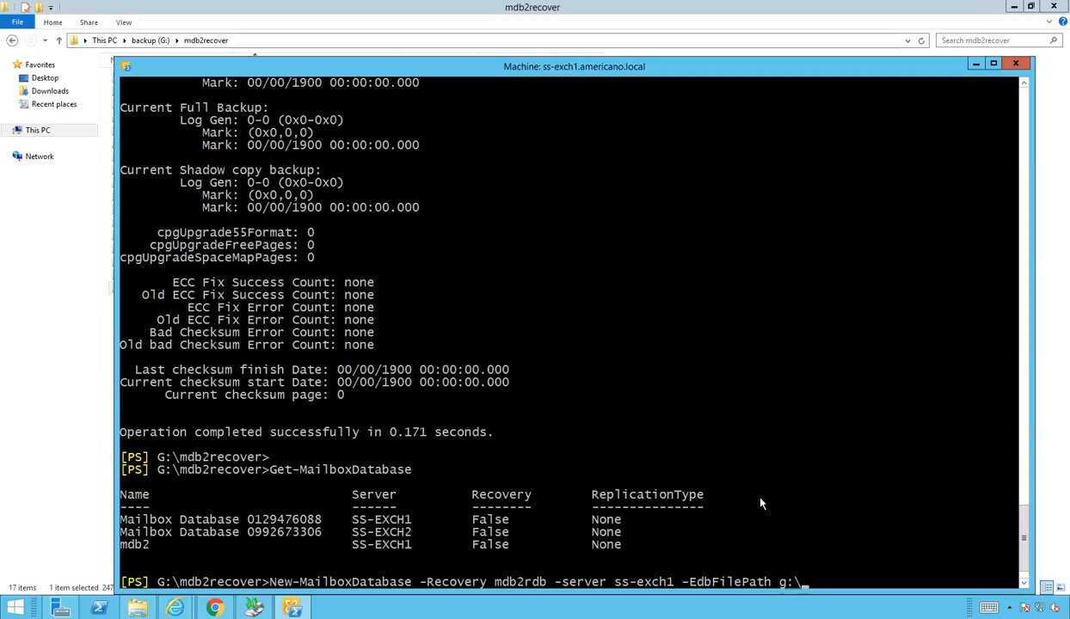
{"action": "type", "text": "mdb"}
{"action": "key", "text": "Tab"}
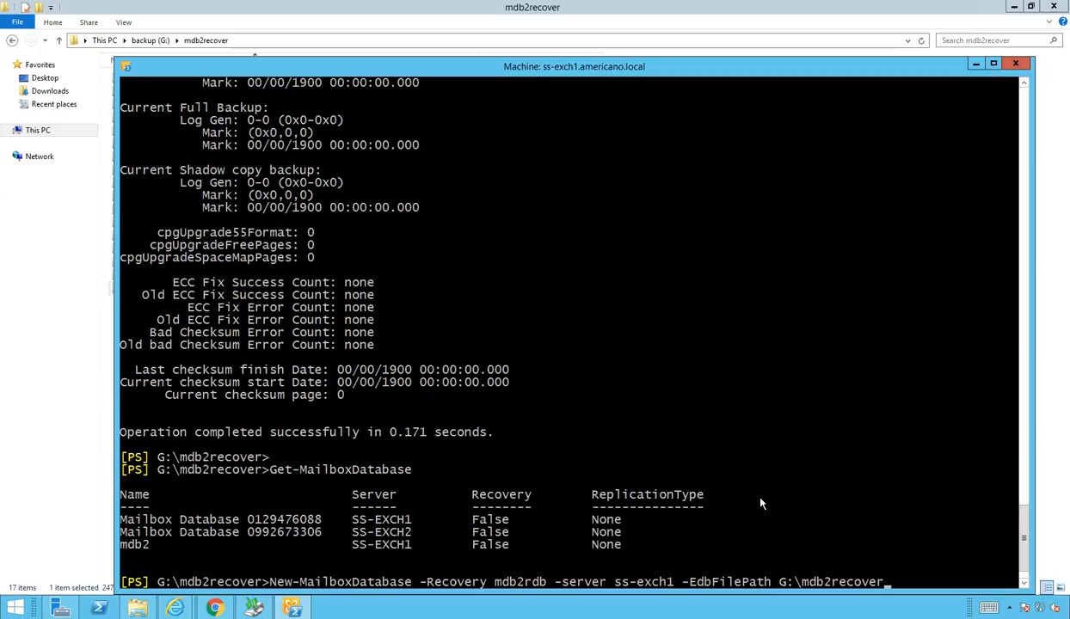
{"action": "type", "text": "\\md"}
{"action": "key", "text": "Tab"}
{"action": "type", "text": "-LogFolderPath"}
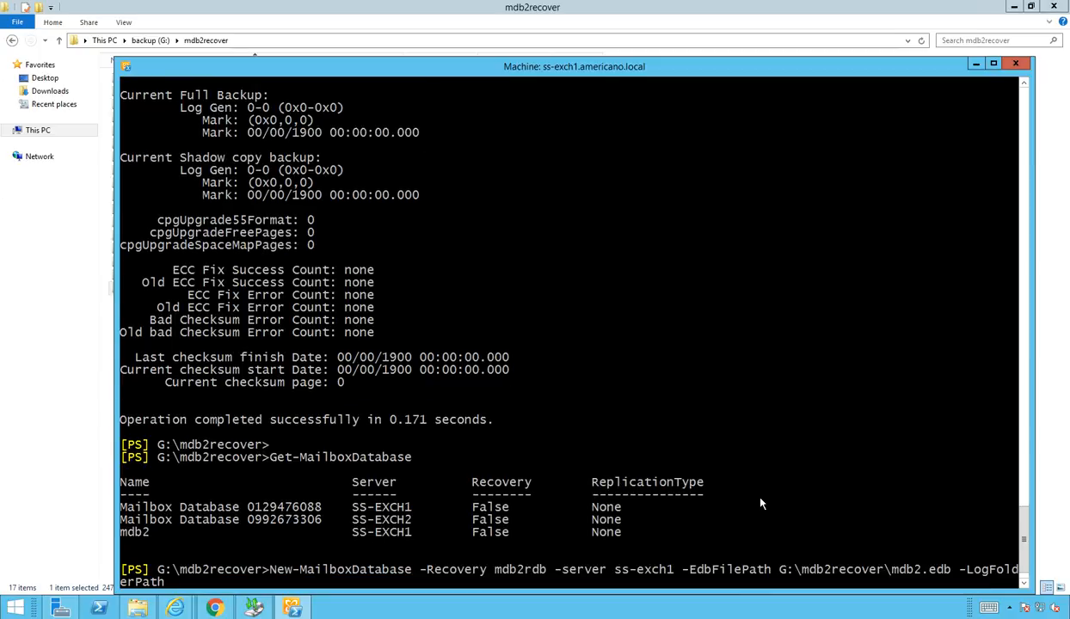
{"action": "type", "text": " g:\\m"}
{"action": "key", "text": "Tab"}
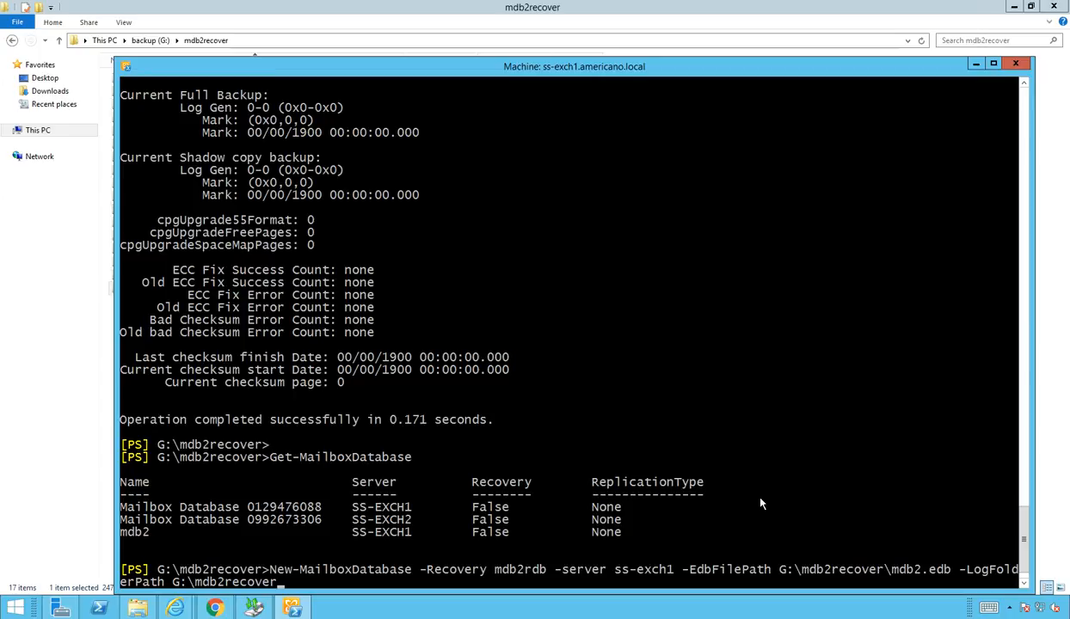
{"action": "key", "text": "Return"}
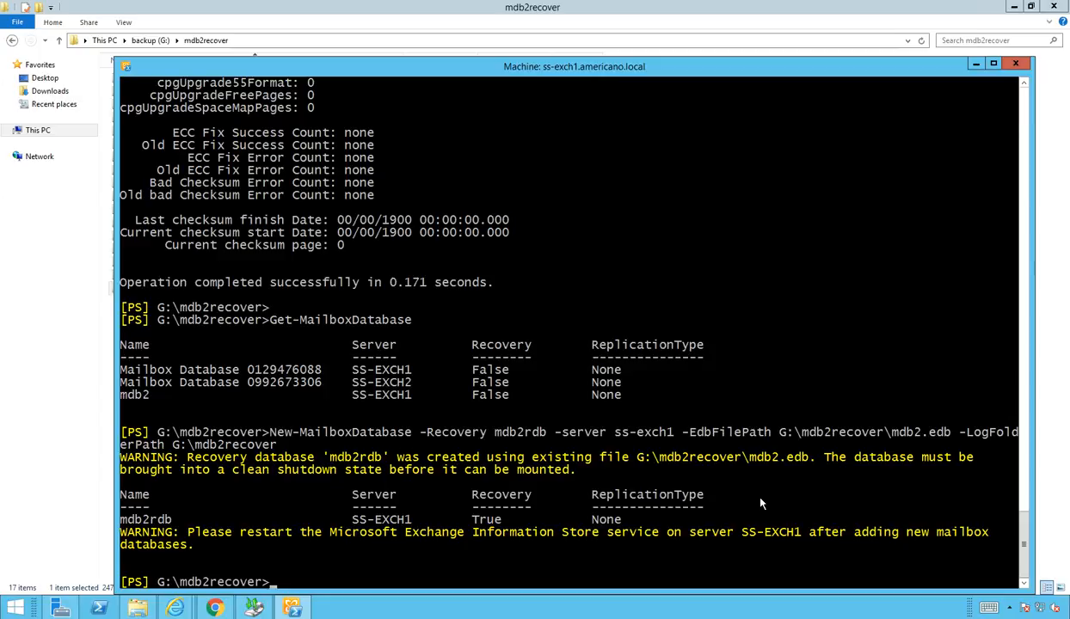
Step: Restart the msexchangeis service, retrying after the misspelled msexchangis attempt fails
{"action": "type", "text": "restart-service msexchangis"}
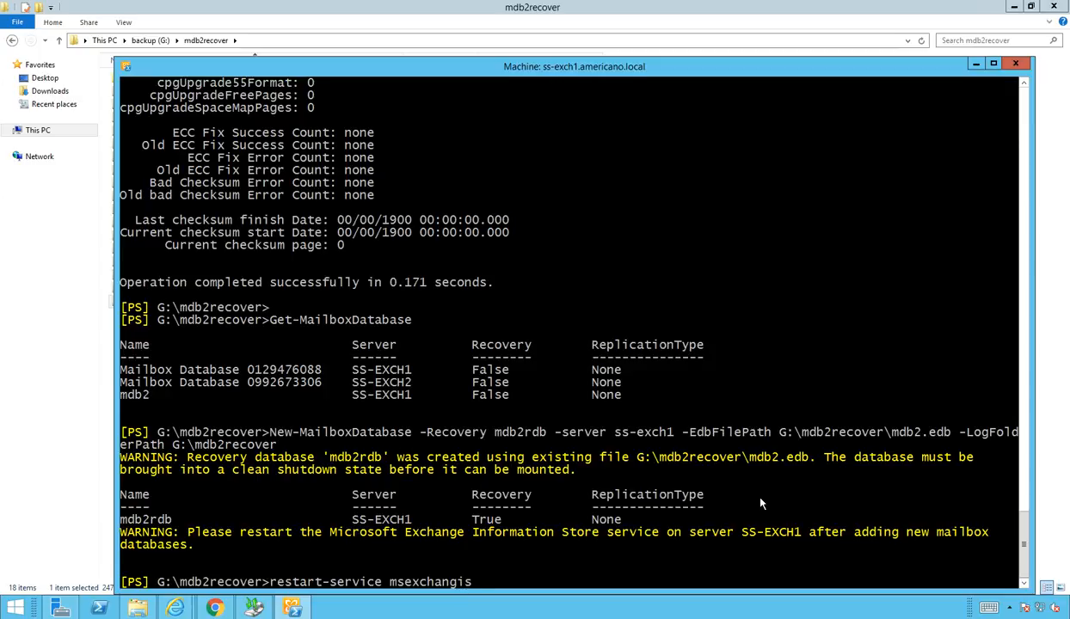
{"action": "key", "text": "Return"}
{"action": "key", "text": "Up"}
{"action": "key", "text": "BackSpace"}
{"action": "key", "text": "BackSpace"}
{"action": "type", "text": "eis"}
{"action": "key", "text": "Return"}
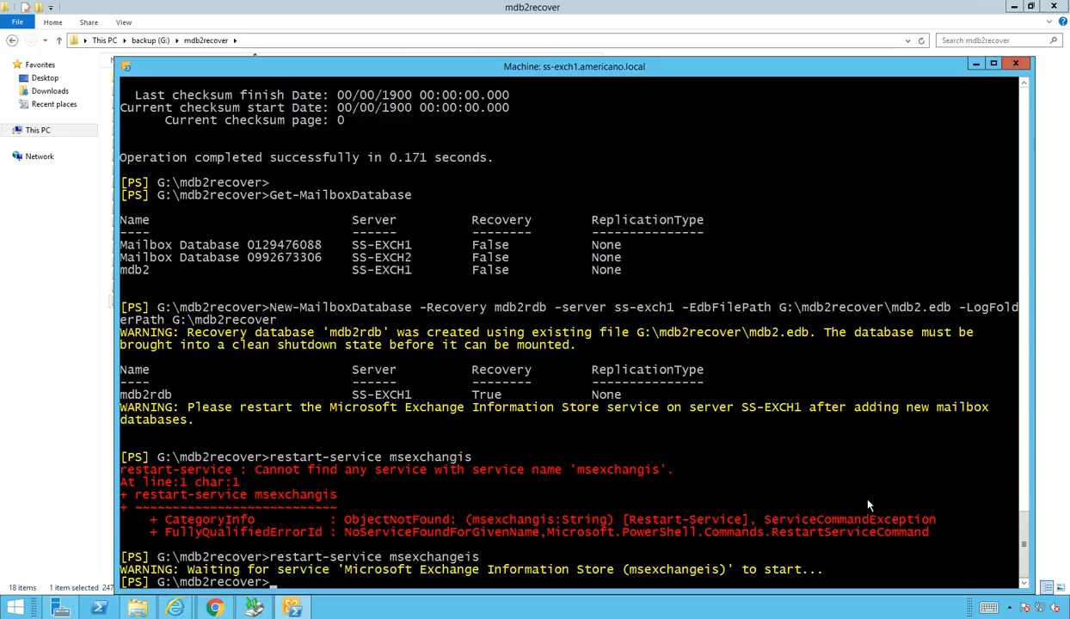
Step: Mount the mdb2rdb recovery database with Mount-Database
{"action": "type", "text": "mail"}
{"action": "key", "text": "BackSpace"}
{"action": "key", "text": "BackSpace"}
{"action": "key", "text": "BackSpace"}
{"action": "type", "text": "ount-d"}
{"action": "key", "text": "Tab"}
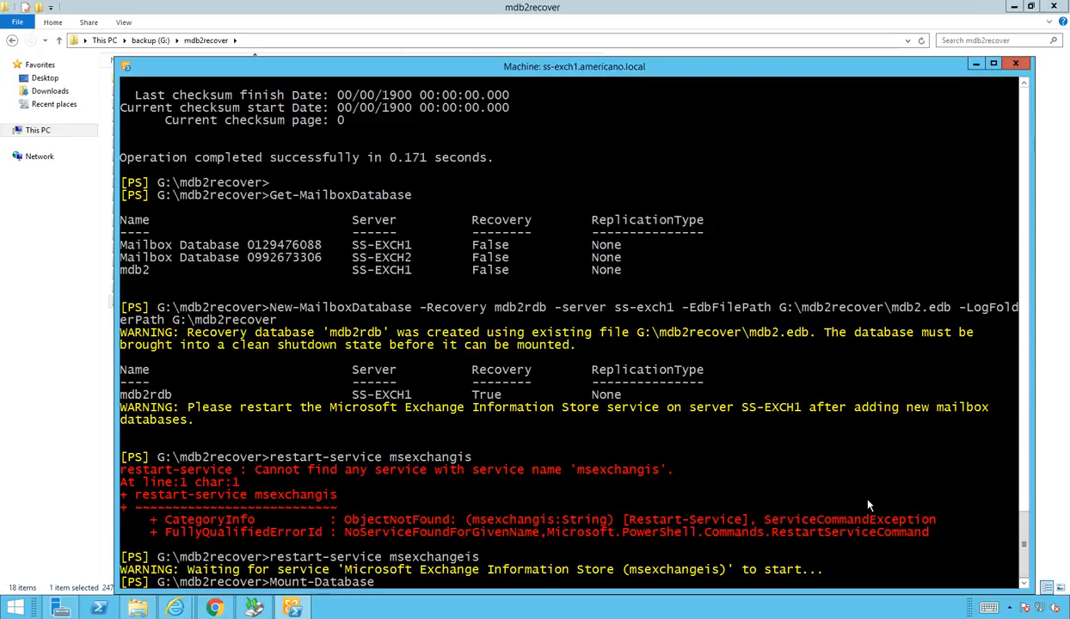
{"action": "type", "text": "mdb2rdb"}
{"action": "key", "text": "Return"}
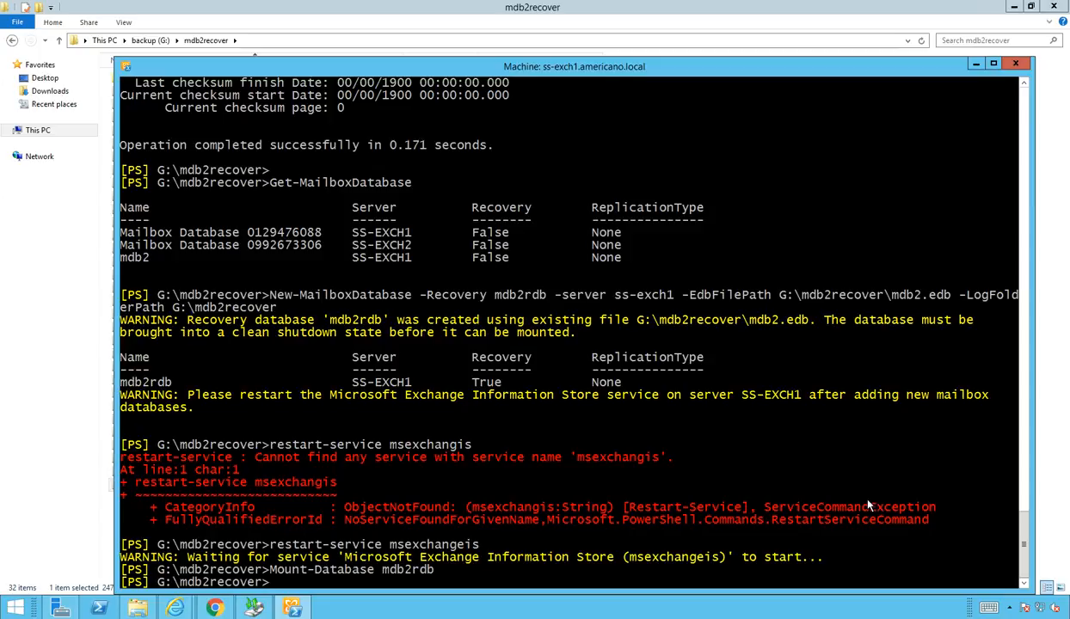
Step: Run Get-MailboxDatabase to verify mdb2rdb is listed with Recovery True
{"action": "type", "text": "getr0-"}
{"action": "key", "text": "BackSpace"}
{"action": "key", "text": "BackSpace"}
{"action": "type", "text": "-mail"}
{"action": "key", "text": "Tab"}
{"action": "type", "text": "d"}
{"action": "key", "text": "Tab"}
{"action": "key", "text": "Return"}
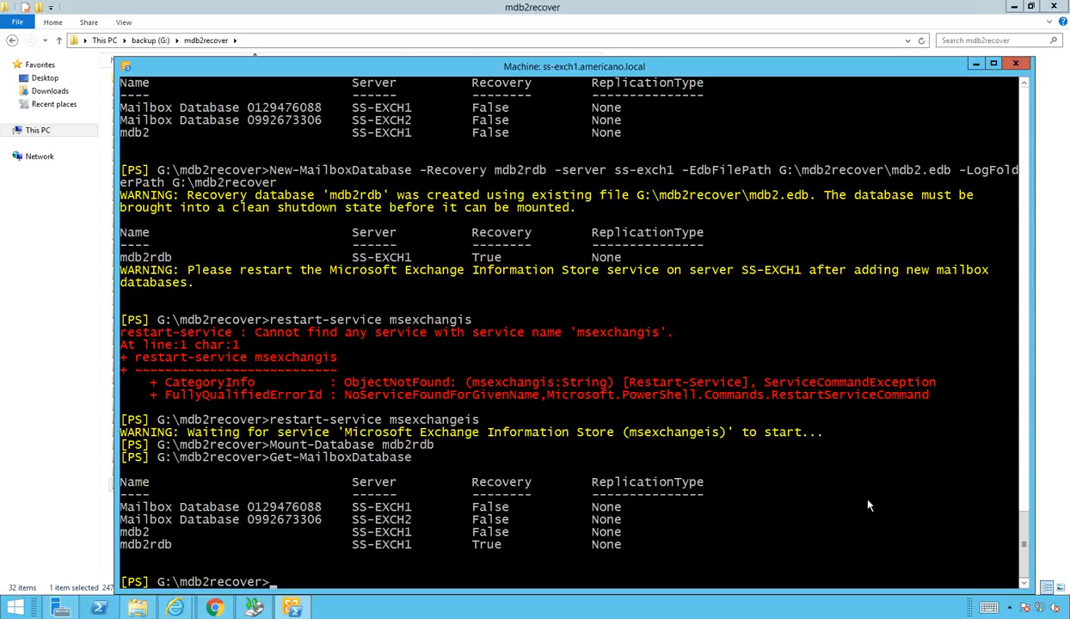
{"action": "type", "text": "get-mailbox"}
Step: Run Get-MailboxStatistics -Database mdb2rdb, showing the test user's mailbox with 12 items
{"action": "key", "text": "Tab"}
{"action": "type", "text": "sta"}
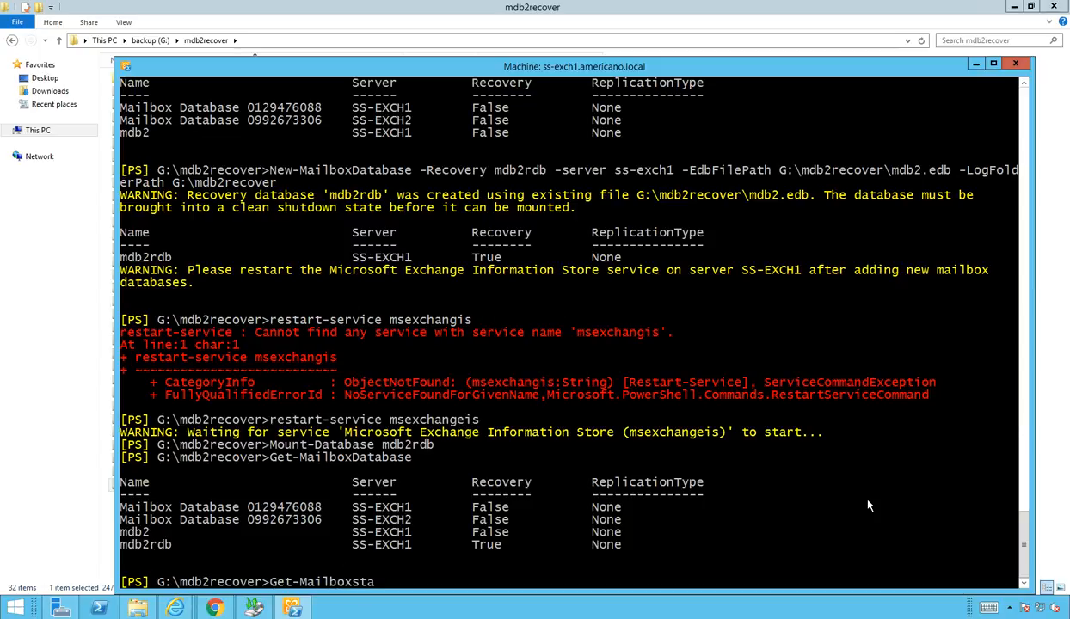
{"action": "key", "text": "Tab"}
{"action": "type", "text": "-da"}
{"action": "key", "text": "Tab"}
{"action": "type", "text": "mdb2rd"}
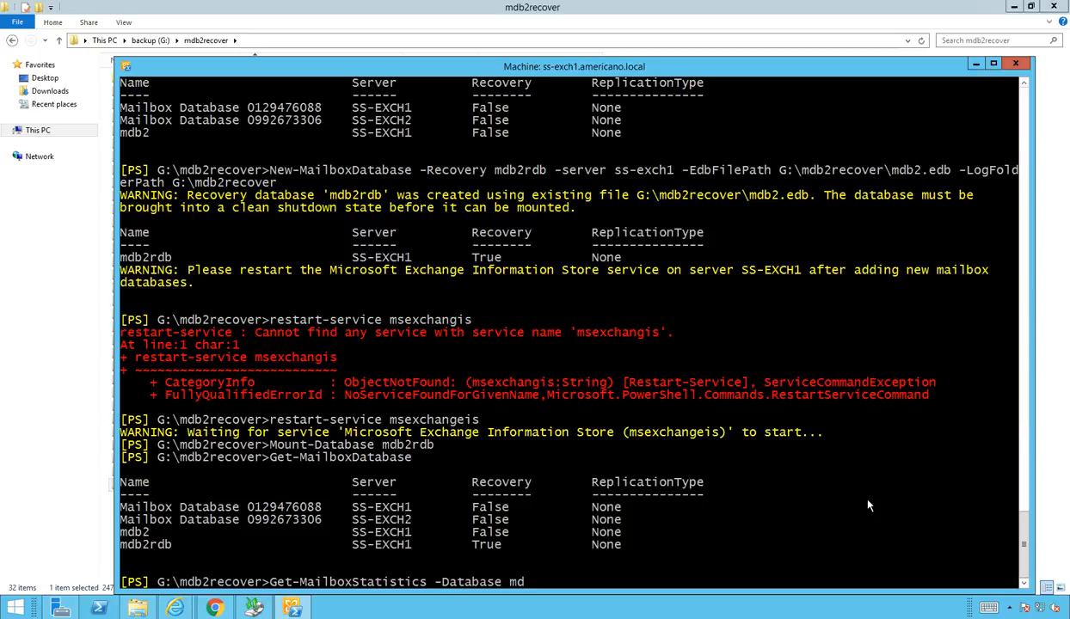
{"action": "type", "text": "b"}
{"action": "key", "text": "Return"}
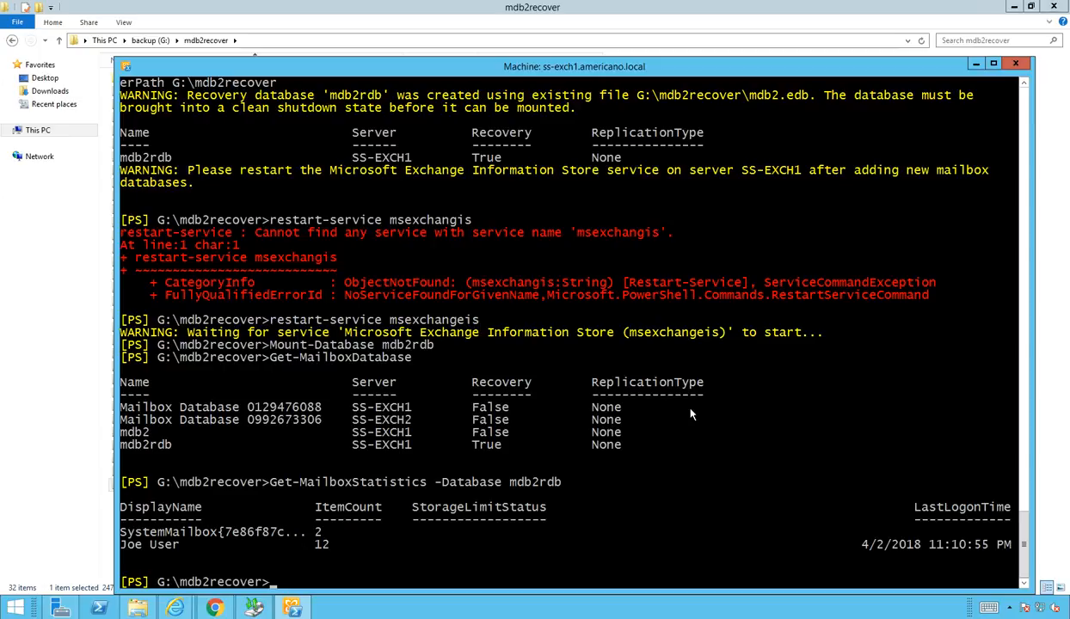
Step: Run Get-MailboxRestoreRequest to confirm no restore requests exist yet
{"action": "type", "text": "new-"}
{"action": "key", "text": "BackSpace"}
{"action": "key", "text": "BackSpace"}
{"action": "key", "text": "BackSpace"}
{"action": "key", "text": "BackSpace"}
{"action": "type", "text": "get-mailbo"}
{"action": "key", "text": "Tab"}
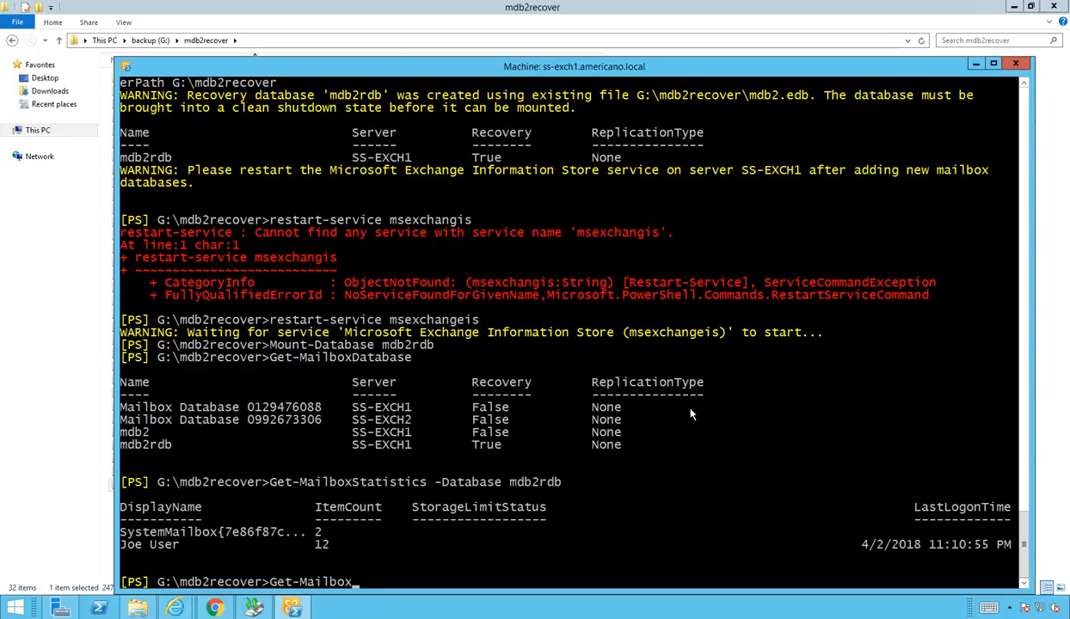
{"action": "key", "text": "Tab"}
{"action": "key", "text": "BackSpace"}
{"action": "key", "text": "BackSpace"}
{"action": "key", "text": "BackSpace"}
{"action": "key", "text": "BackSpace"}
{"action": "key", "text": "BackSpace"}
{"action": "key", "text": "BackSpace"}
{"action": "key", "text": "BackSpace"}
{"action": "key", "text": "BackSpace"}
{"action": "key", "text": "BackSpace"}
{"action": "key", "text": "BackSpace"}
{"action": "key", "text": "BackSpace"}
{"action": "key", "text": "BackSpace"}
{"action": "key", "text": "BackSpace"}
{"action": "key", "text": "BackSpace"}
{"action": "key", "text": "BackSpace"}
{"action": "key", "text": "BackSpace"}
{"action": "key", "text": "BackSpace"}
{"action": "key", "text": "BackSpace"}
{"action": "key", "text": "BackSpace"}
{"action": "key", "text": "BackSpace"}
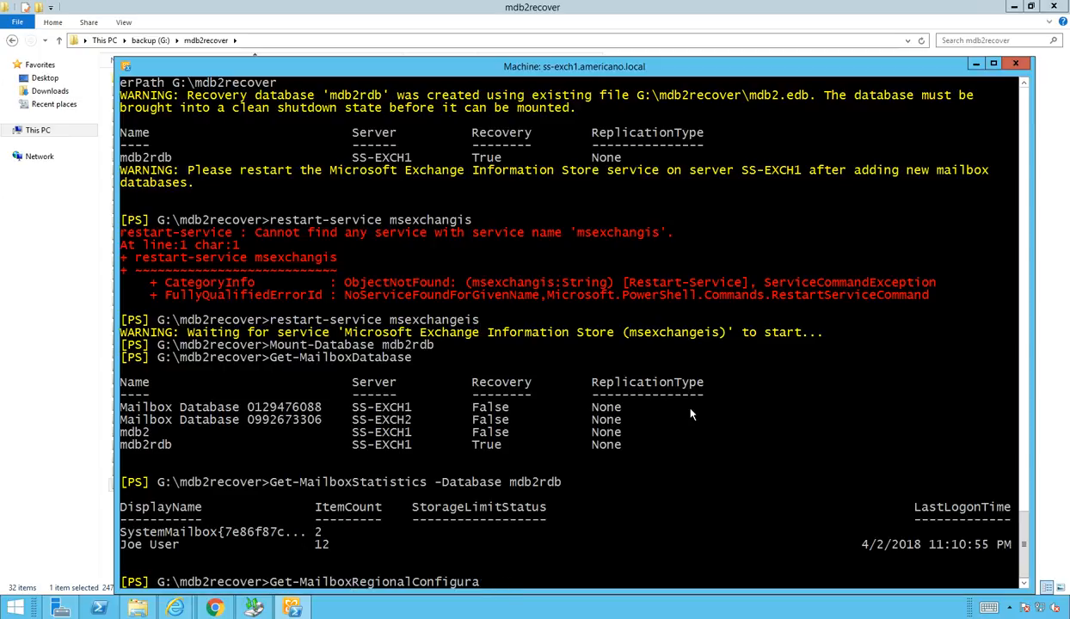
{"action": "type", "text": "es"}
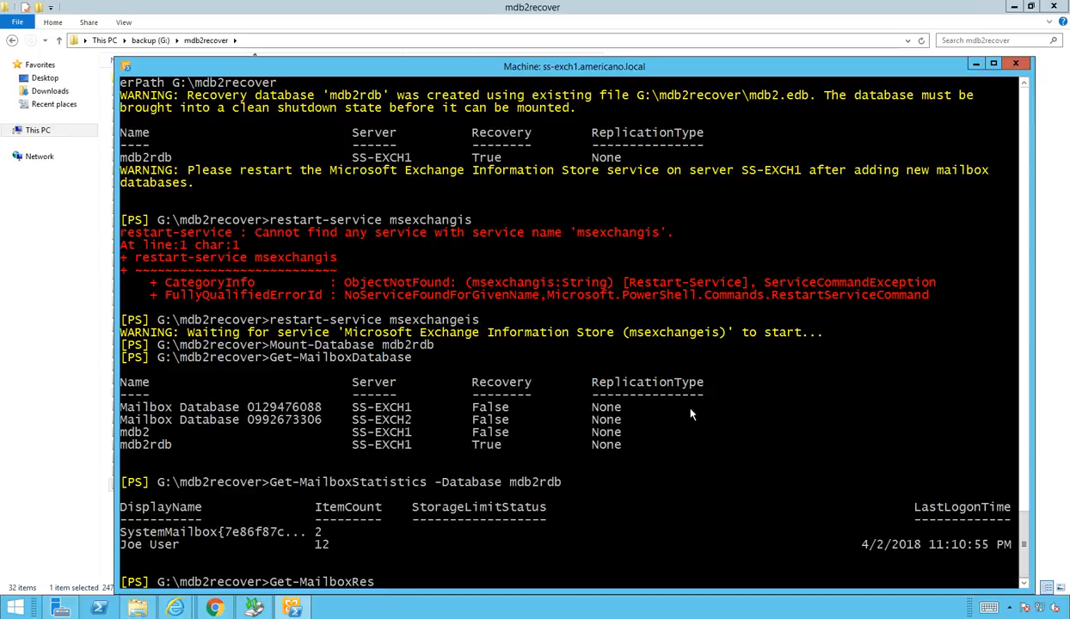
{"action": "type", "text": "toreR"}
{"action": "key", "text": "Tab"}
{"action": "key", "text": "Return"}
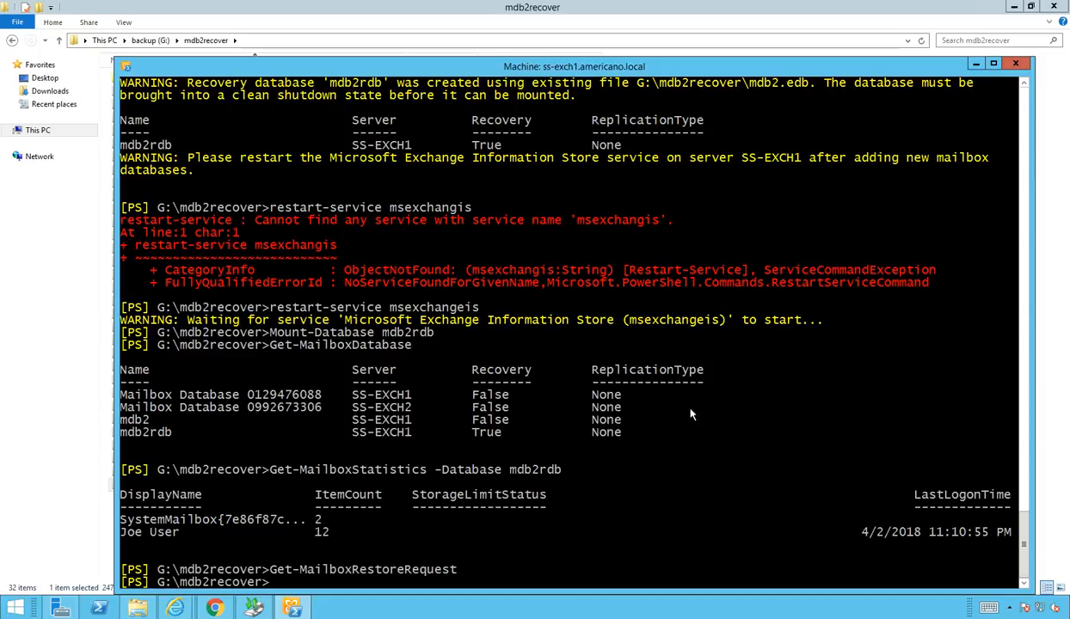
{"action": "type", "text": "new-mailbox"}
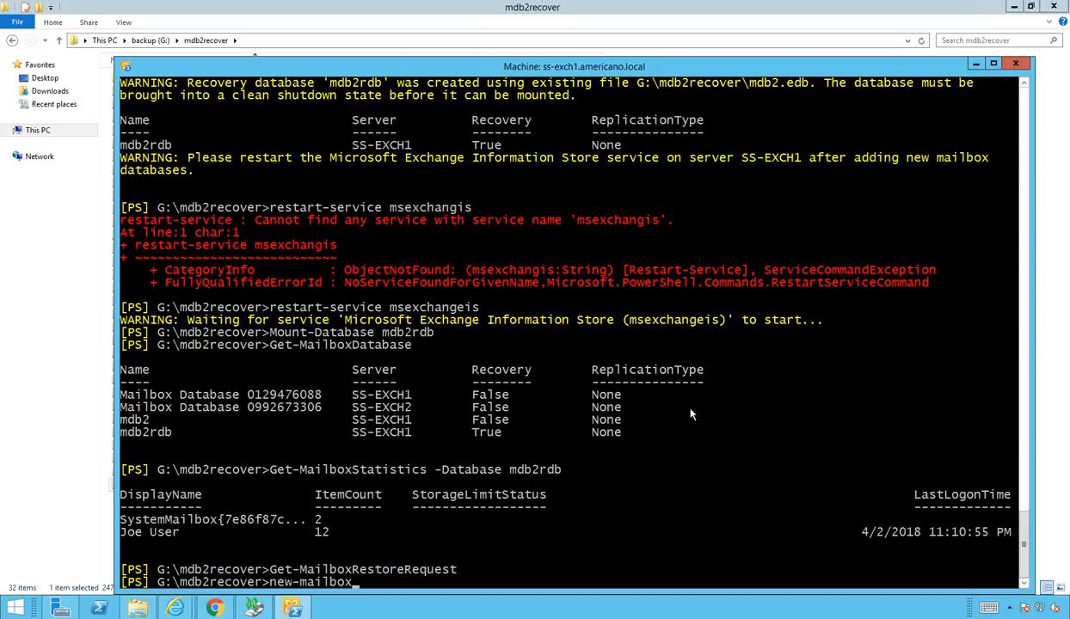
Step: Submit a restore request from mdb2rdb into the test user's mailbox under root folder "Recovered Emails"
{"action": "type", "text": "restorereq"}
{"action": "key", "text": "Tab"}
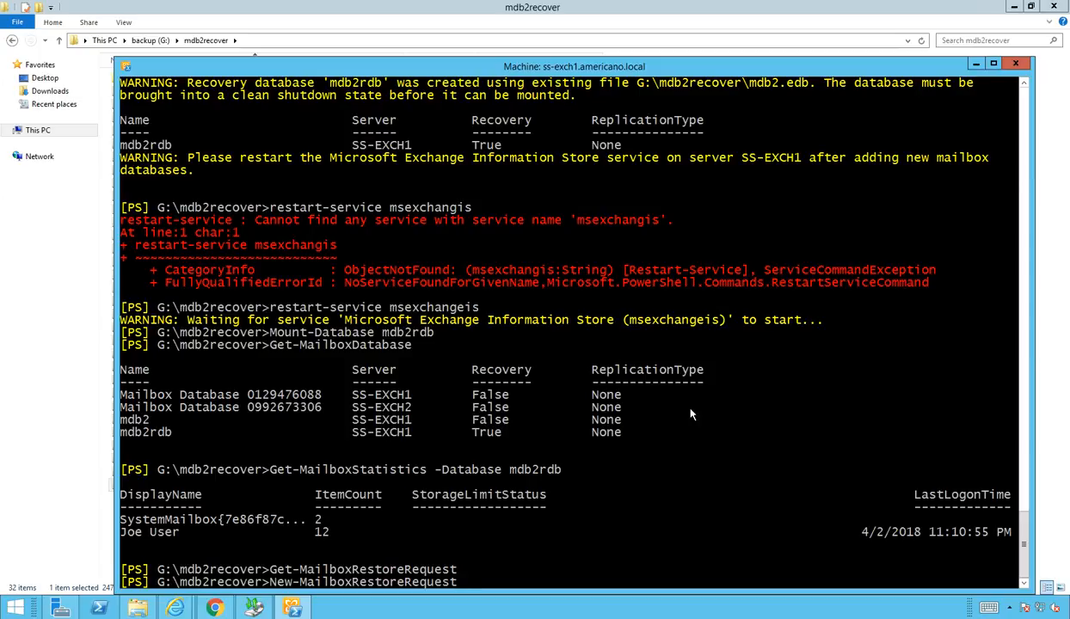
{"action": "type", "text": "-sour"}
{"action": "key", "text": "Tab"}
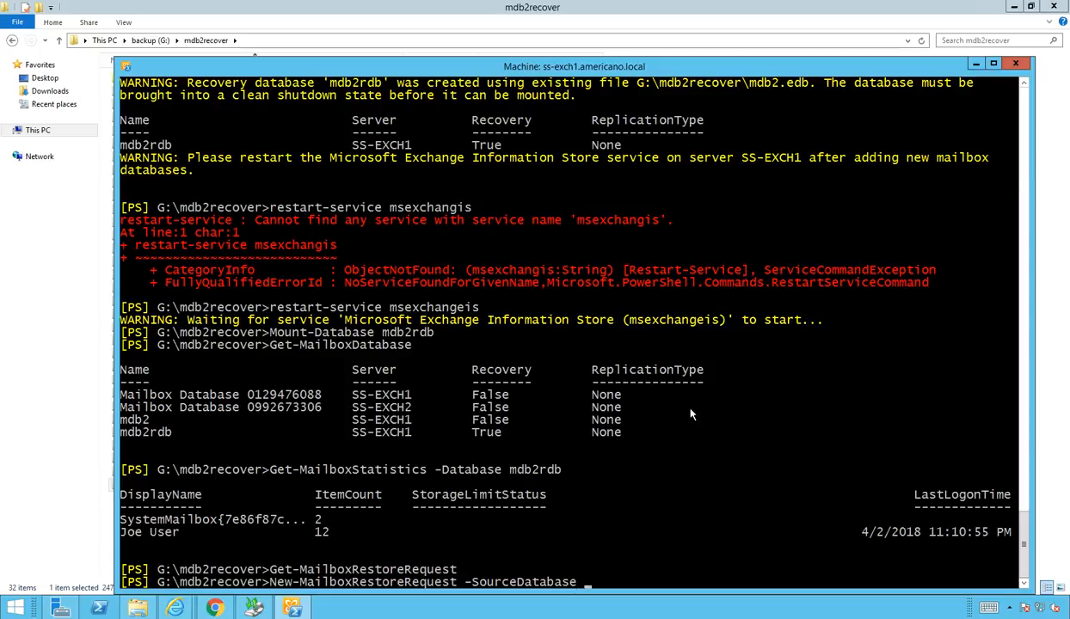
{"action": "type", "text": "mdb2rdb -SourceStoreMailbox"}
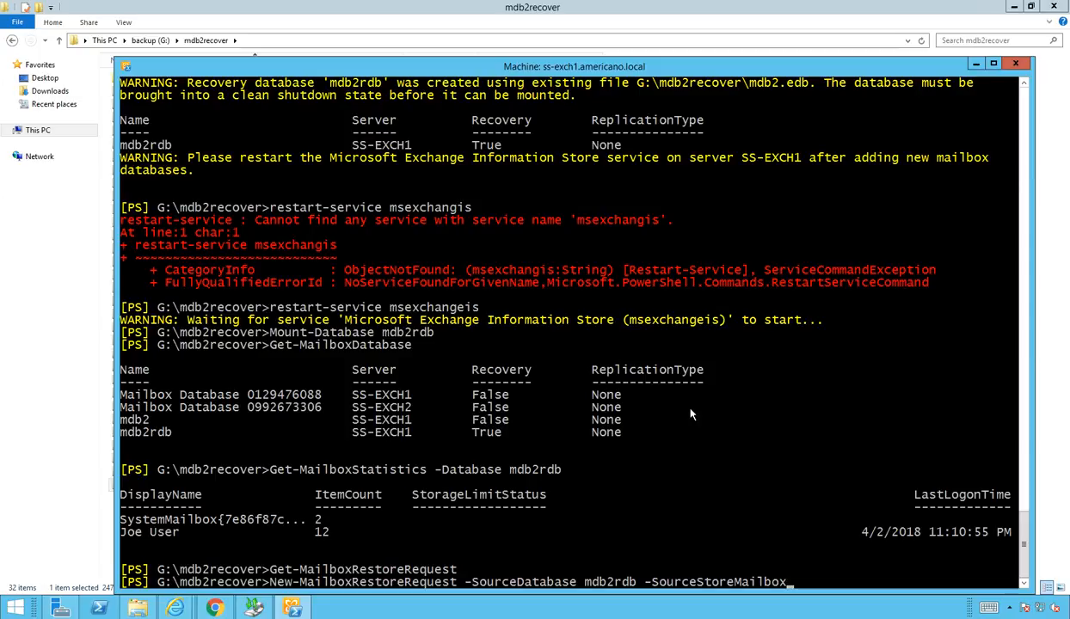
{"action": "type", "text": " \""}
{"action": "type", "text": "Joe User\""}
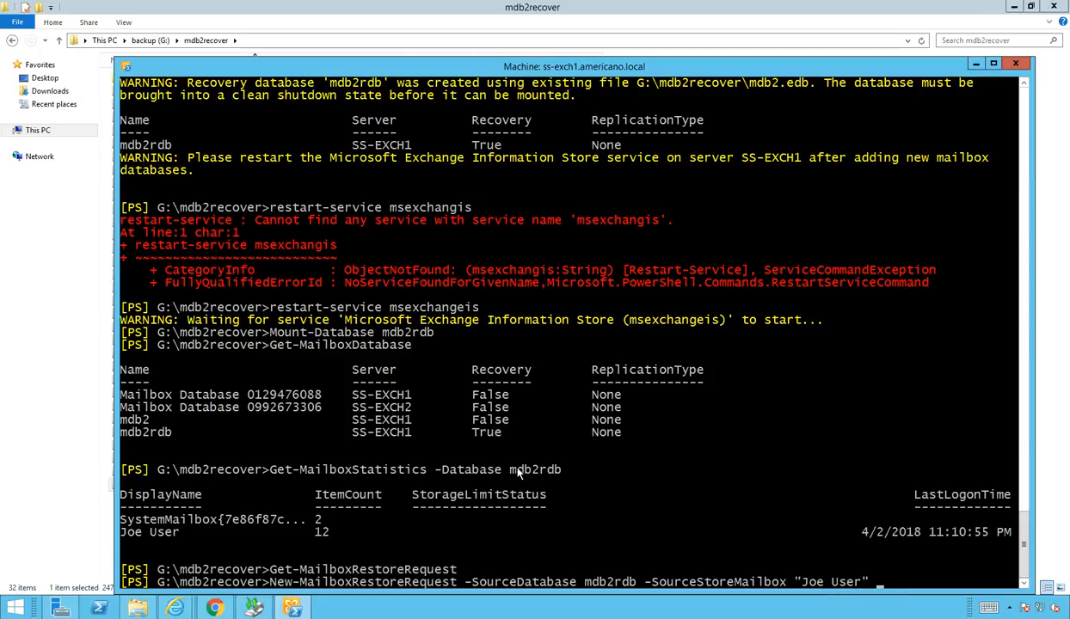
{"action": "type", "text": " -TargetIsArchive"}
{"action": "key", "text": "Tab"}
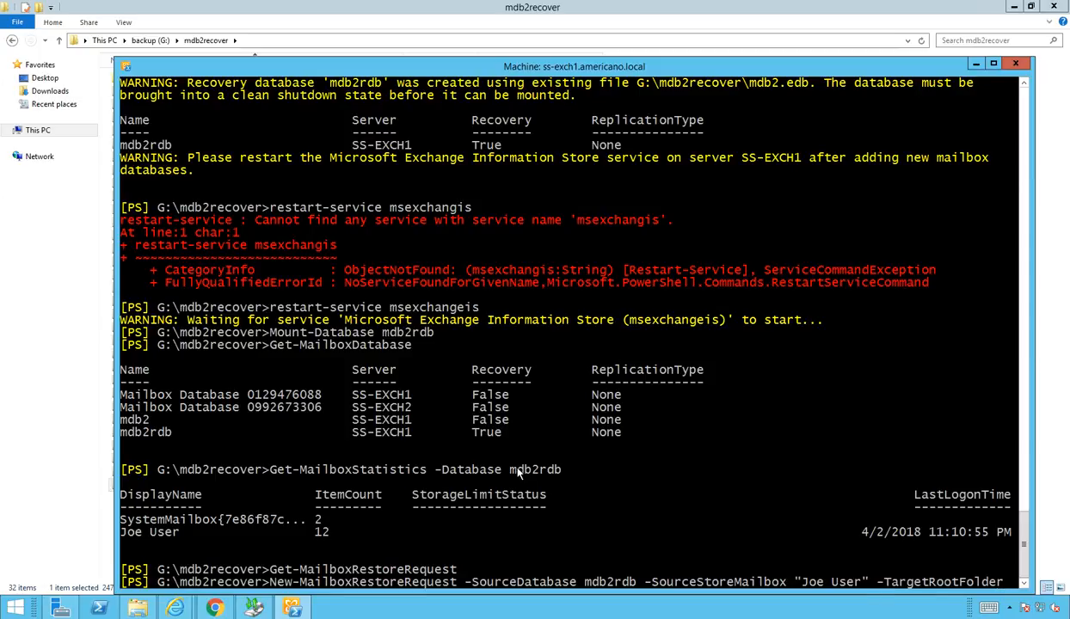
{"action": "key", "text": "Tab"}
{"action": "type", "text": "\"Joe User"}
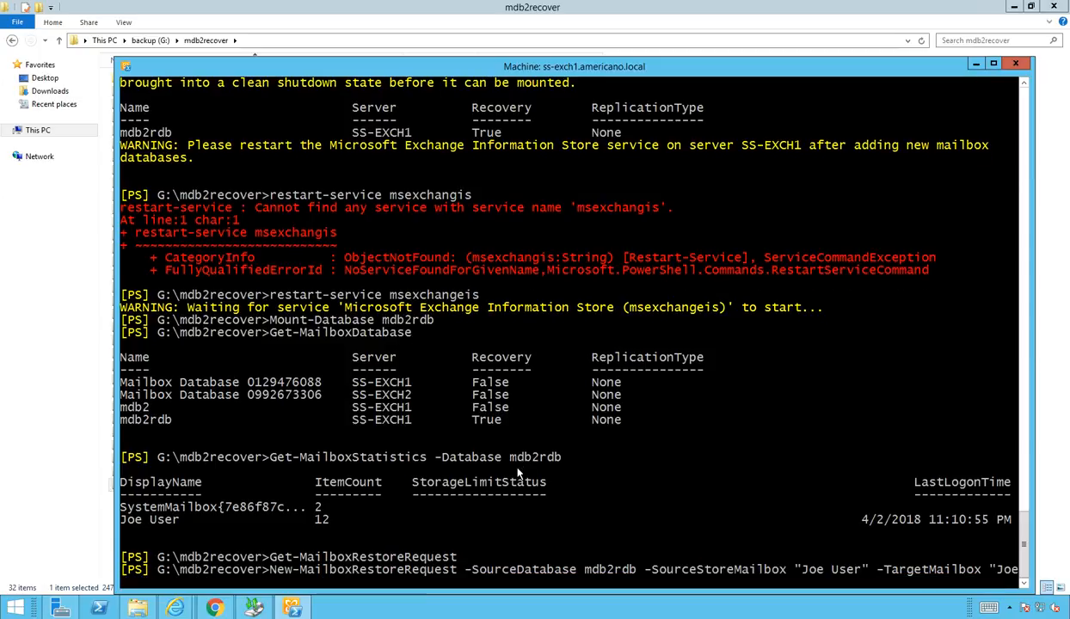
{"action": "type", "text": "\""}
{"action": "type", "text": "-TargetIsArchive"}
{"action": "key", "text": "Tab"}
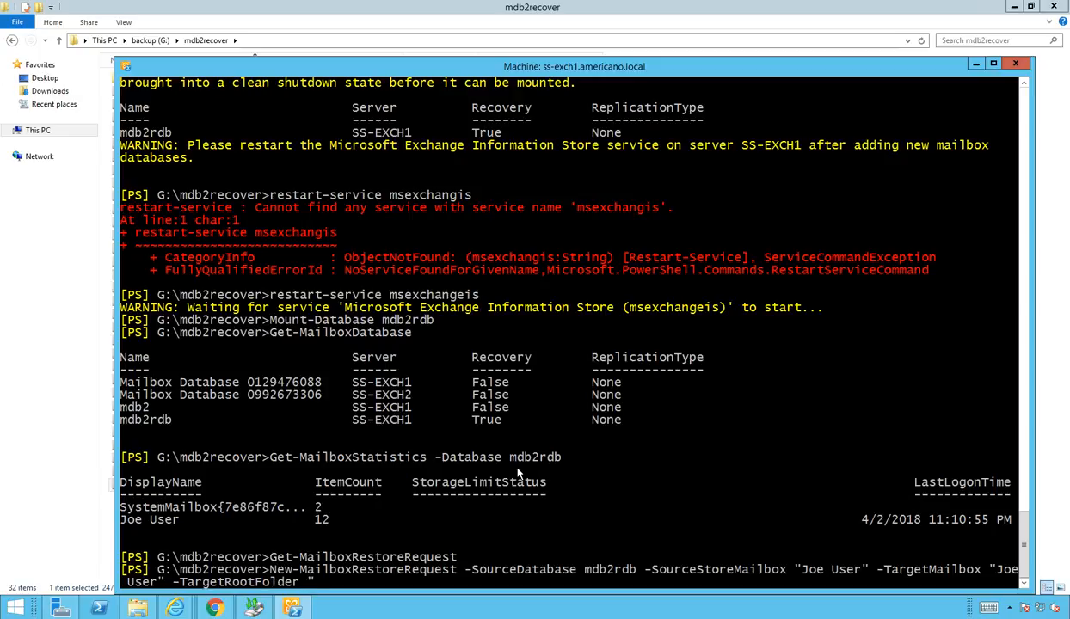
{"action": "type", "text": "\"Recovered Emails\""}
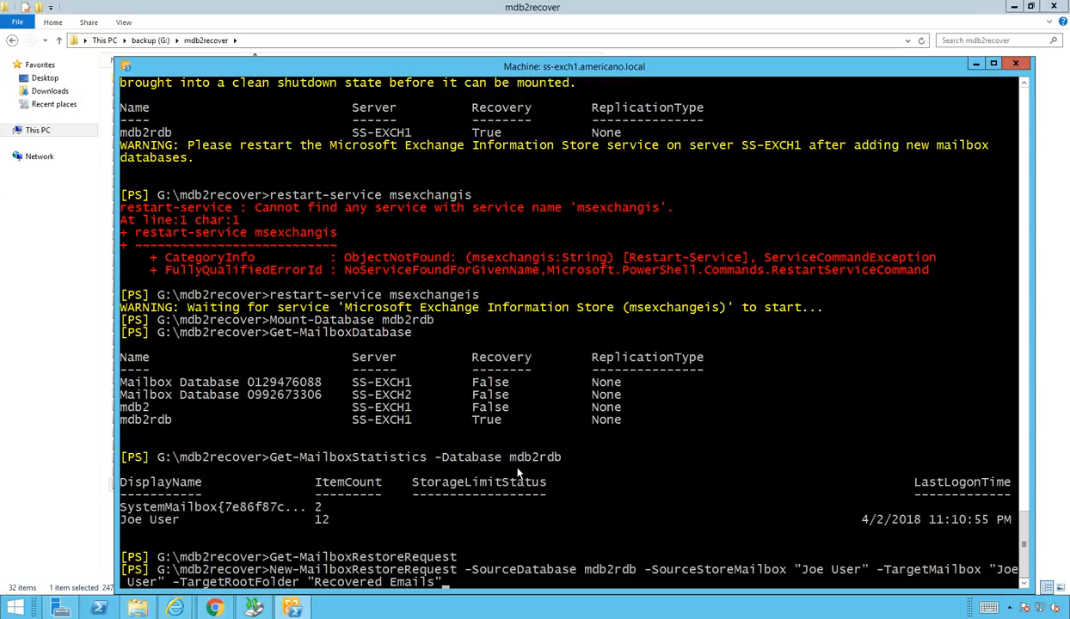
{"action": "key", "text": "Return"}
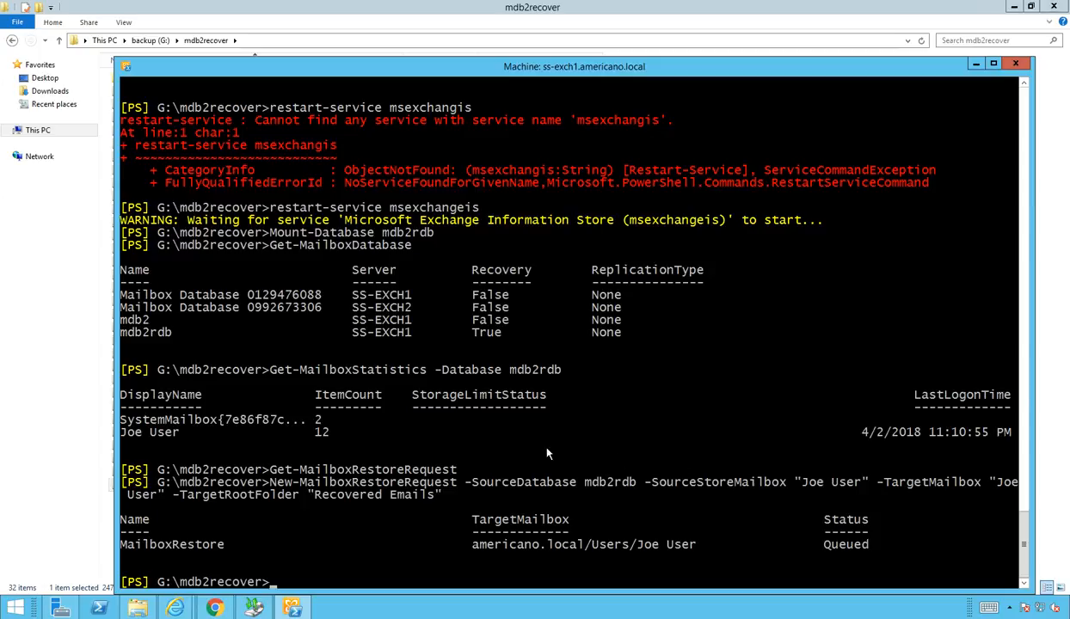
Step: Check the restore request status twice; it shows Queued
{"action": "type", "text": "get-"}
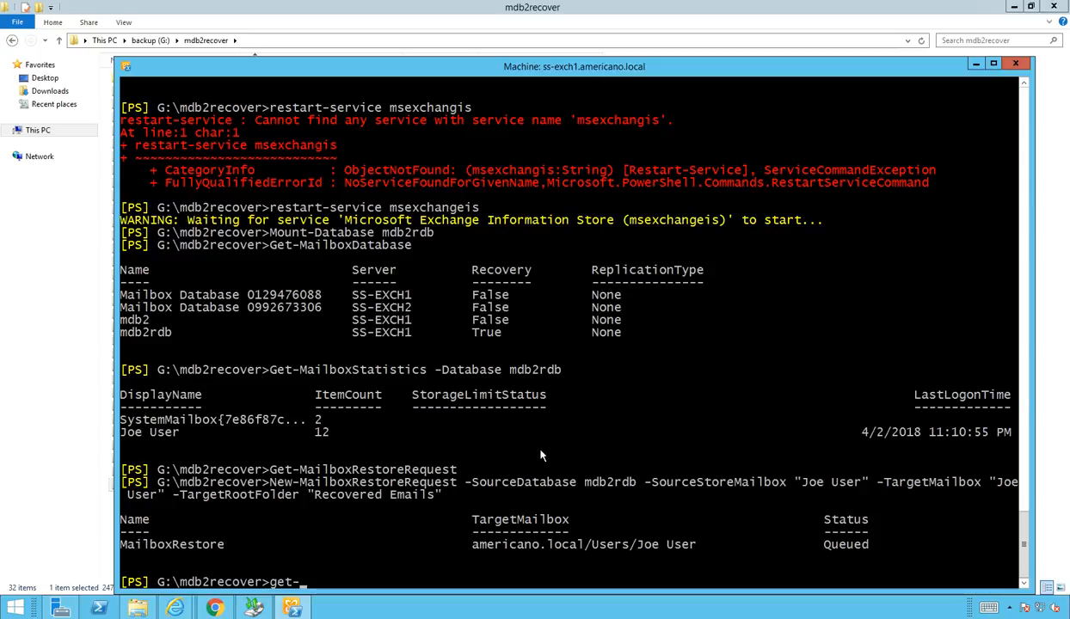
{"action": "key", "text": "Up"}
{"action": "key", "text": "Up"}
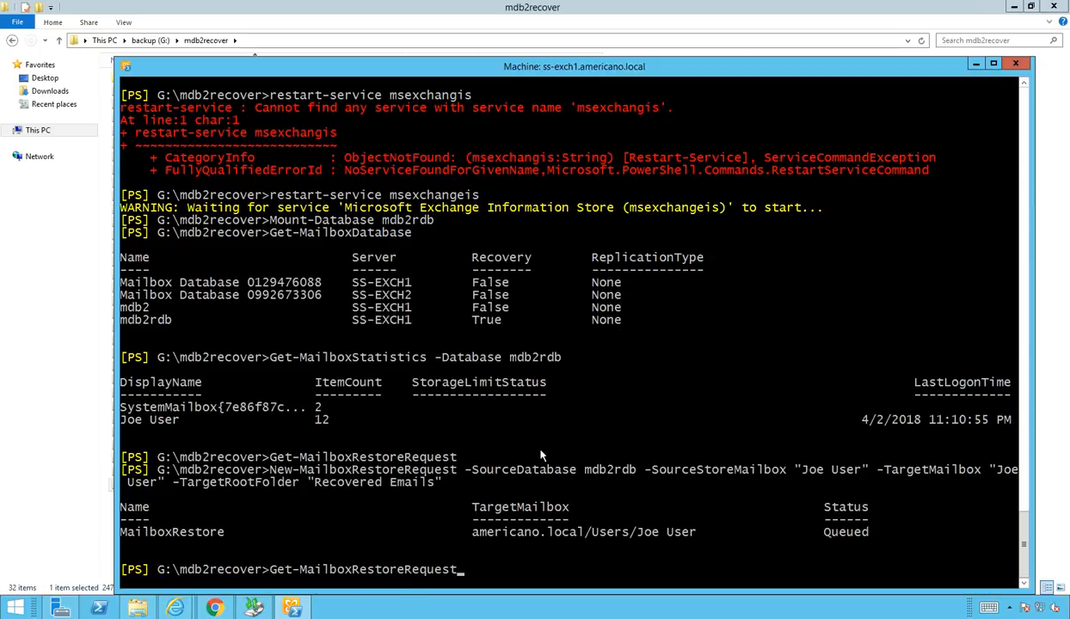
{"action": "key", "text": "Return"}
{"action": "key", "text": "Up"}
{"action": "key", "text": "Return"}
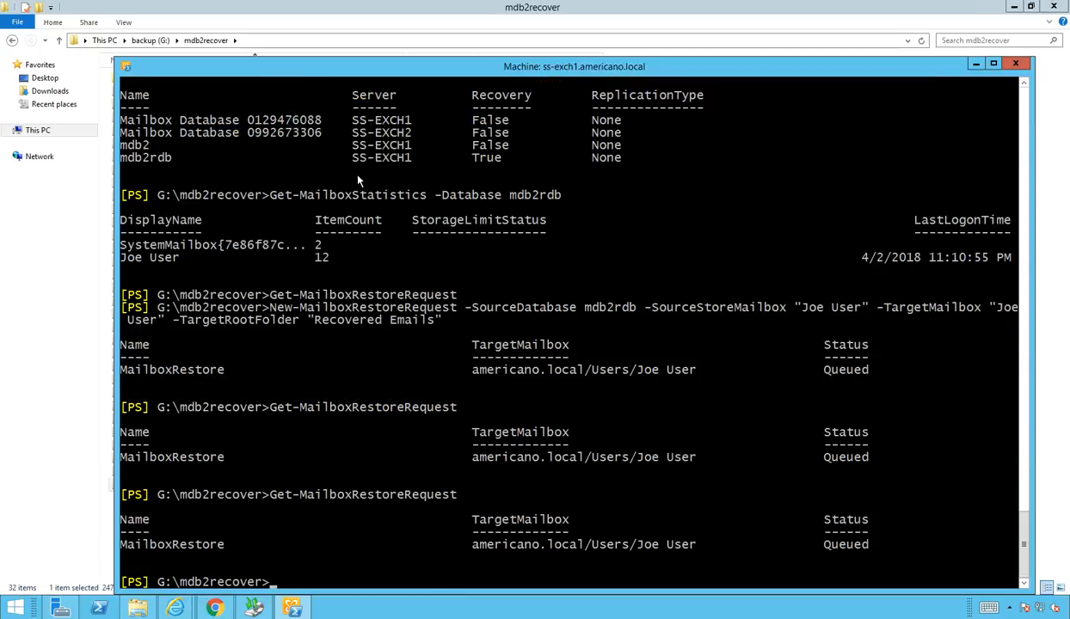
{"action": "left_click", "coordinate": [214, 608]}
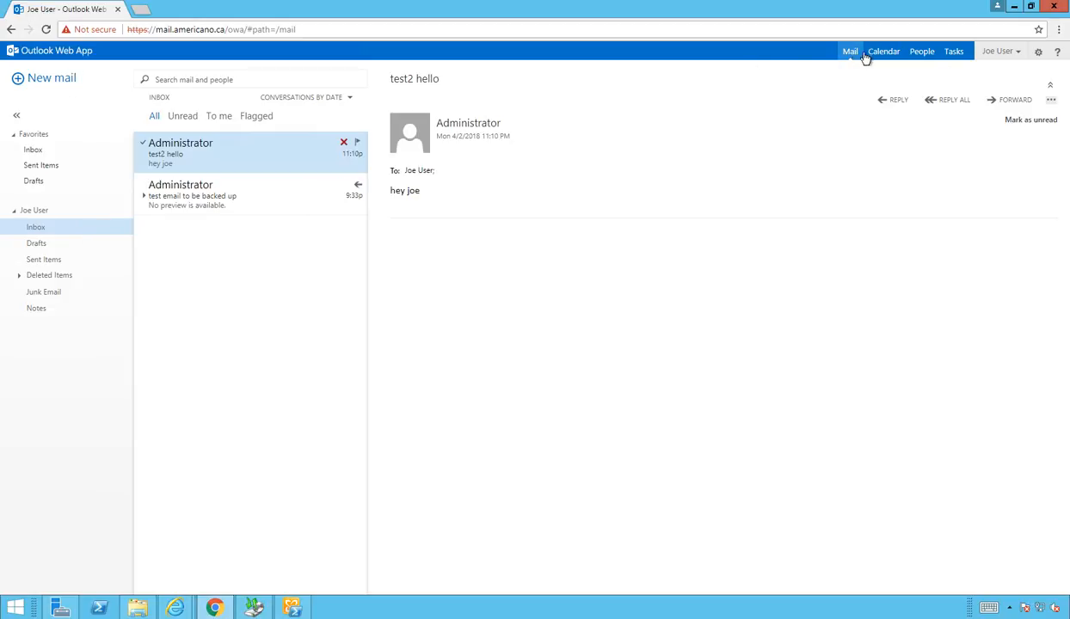
{"action": "left_click", "coordinate": [1020, 53]}
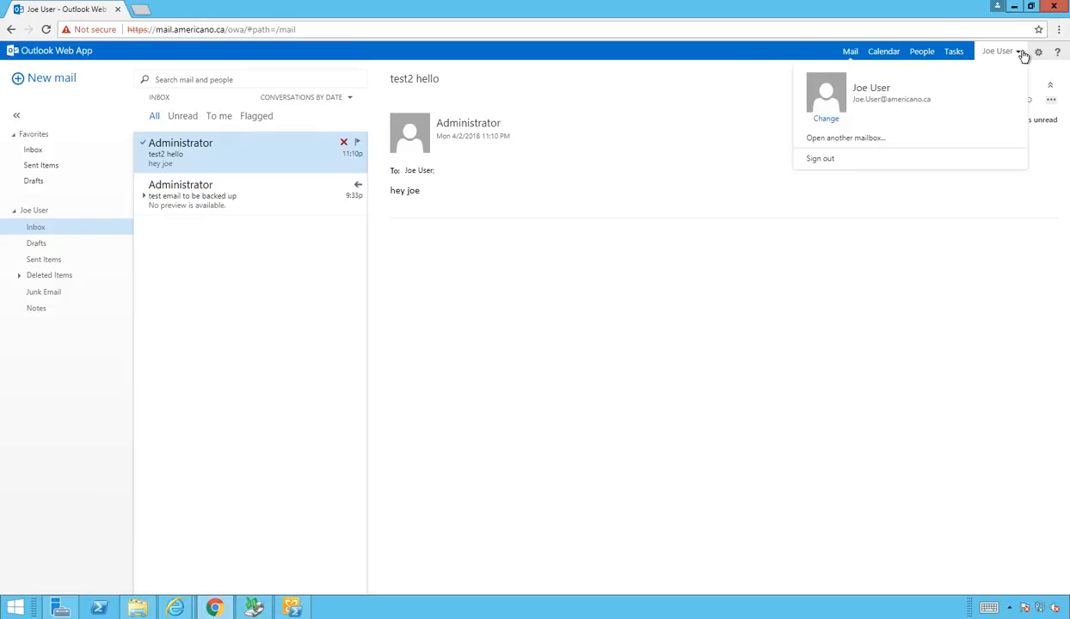
{"action": "left_click", "coordinate": [959, 225]}
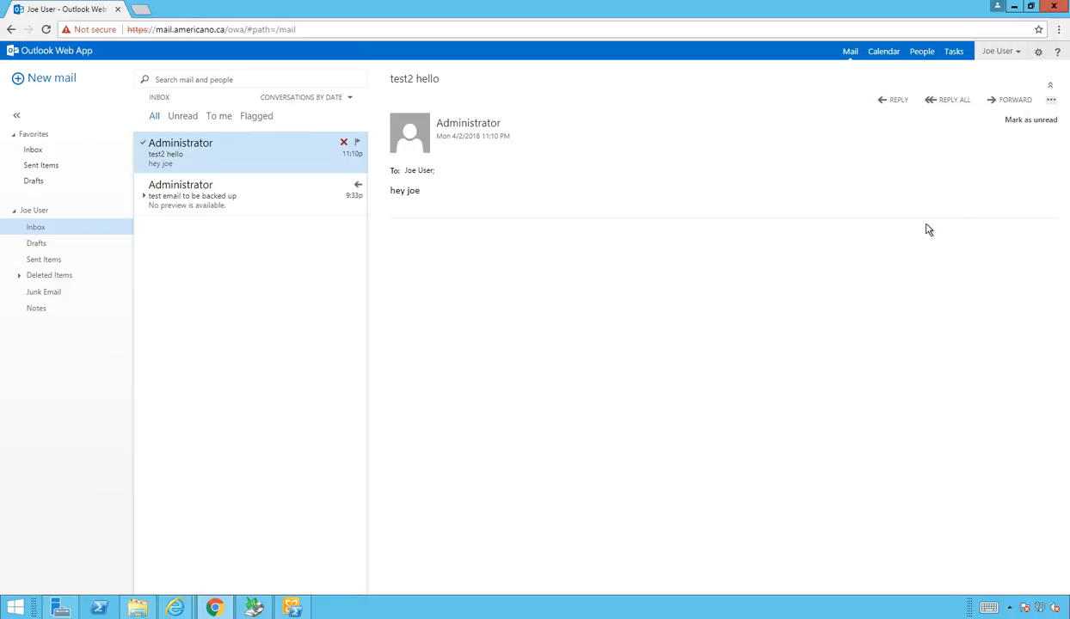
{"action": "key", "text": "F5"}
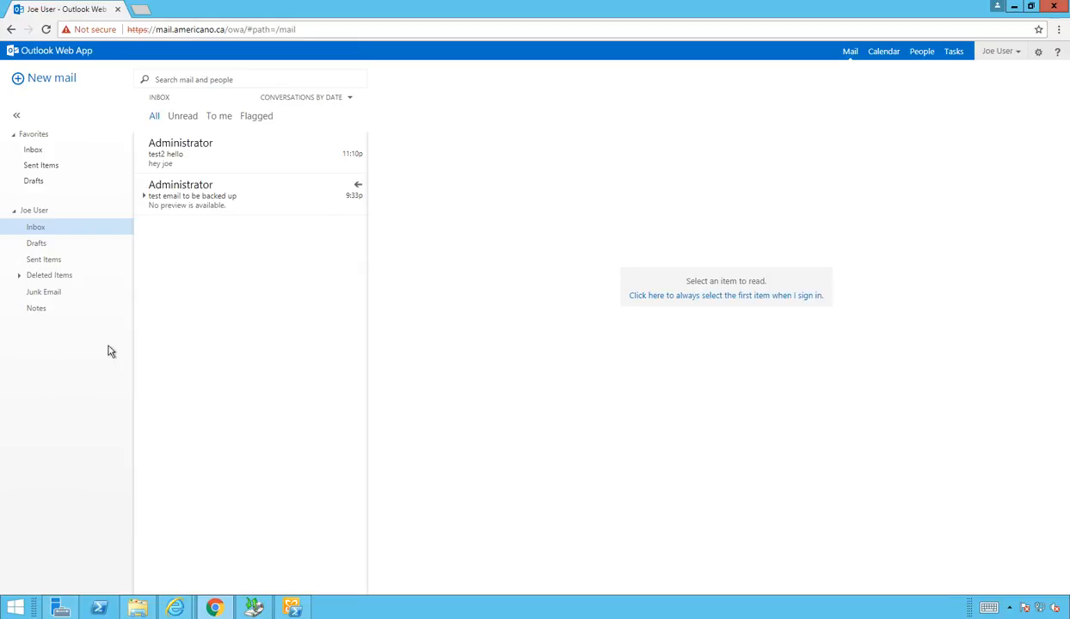
{"action": "left_click", "coordinate": [294, 608]}
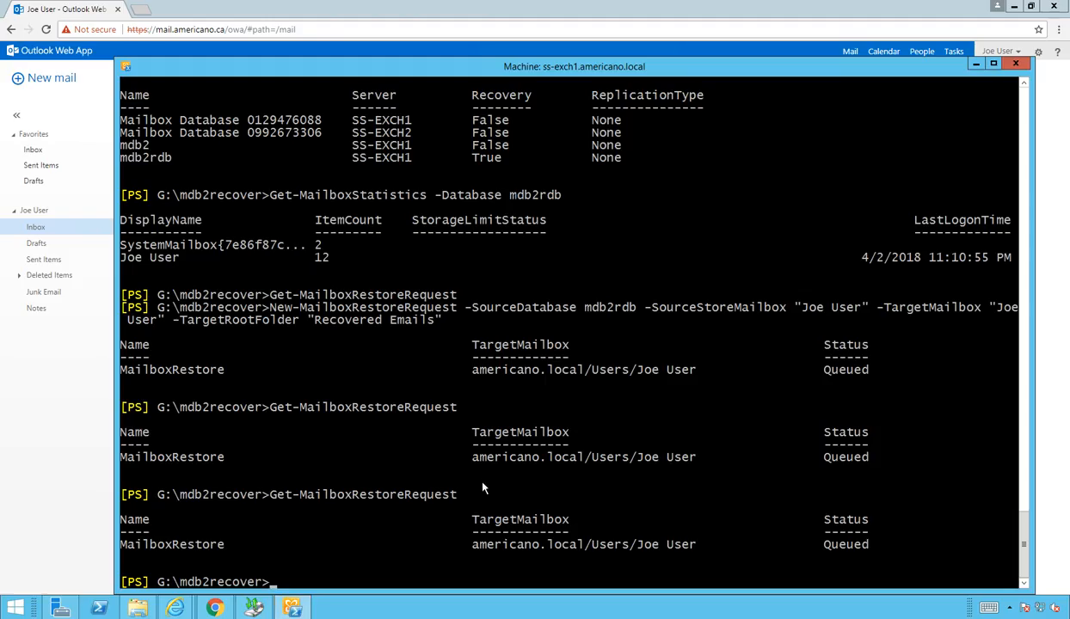
{"action": "key", "text": "Up"}
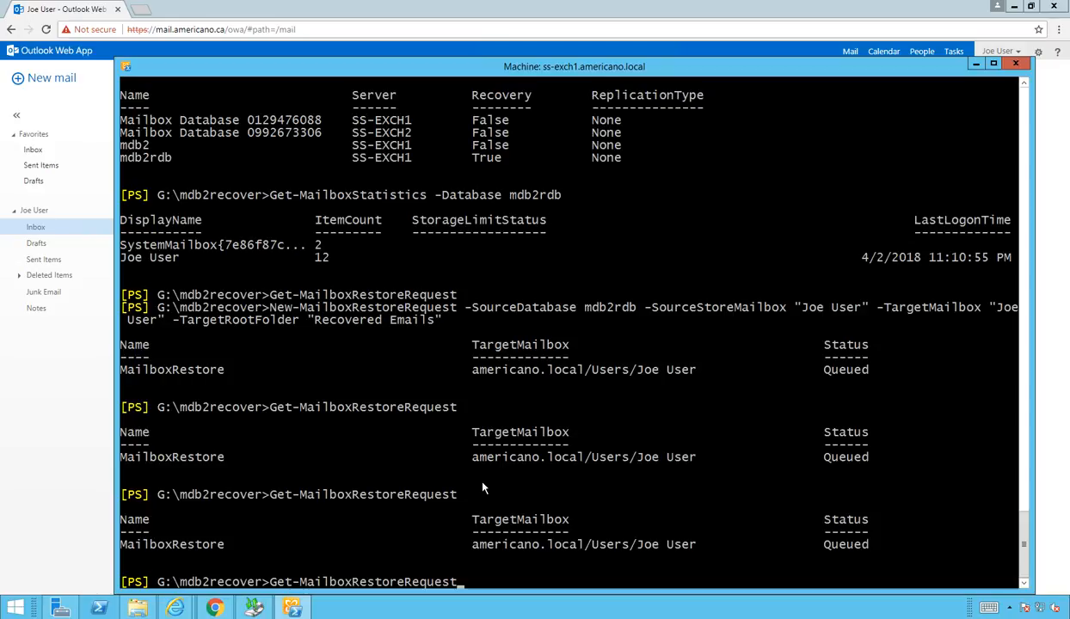
{"action": "key", "text": "Return"}
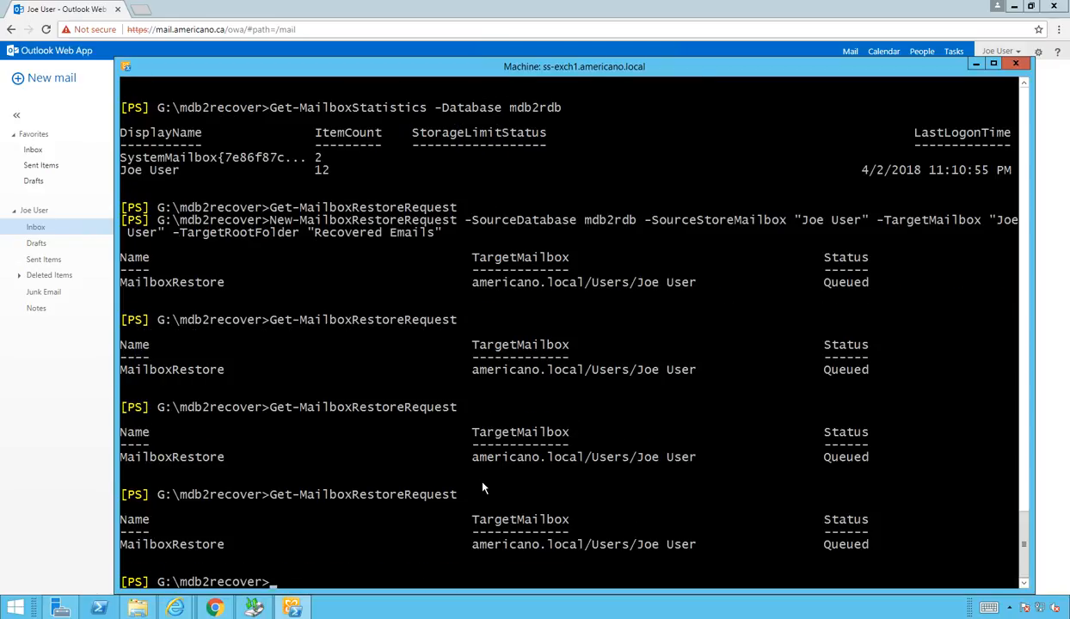
{"action": "key", "text": "Up"}
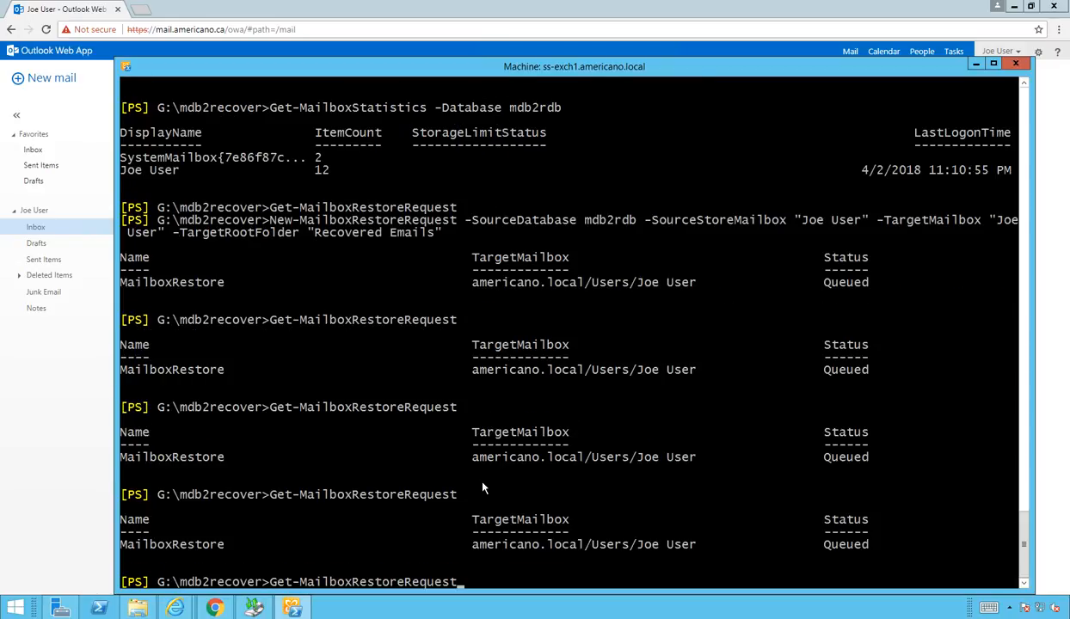
{"action": "key", "text": "Return"}
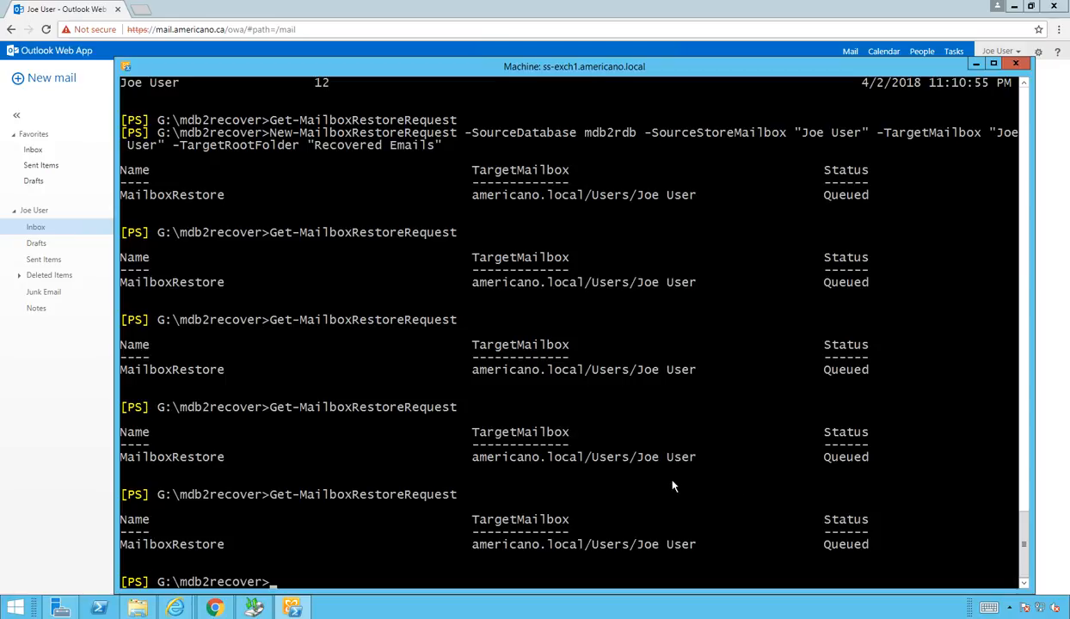
{"action": "key", "text": "Up"}
{"action": "key", "text": "Return"}
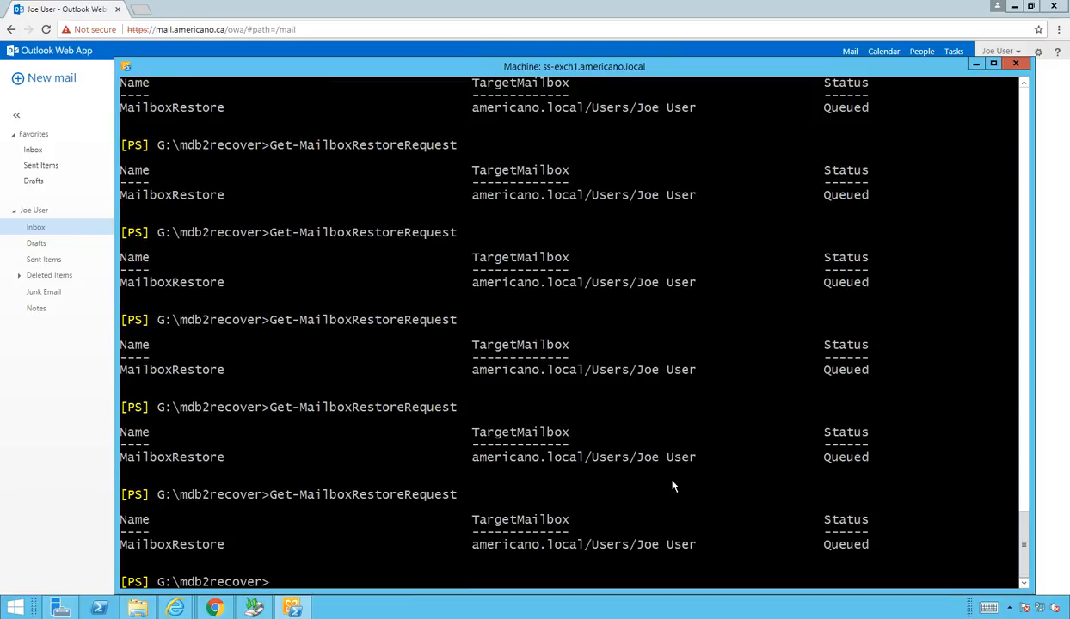
{"action": "key", "text": "Up"}
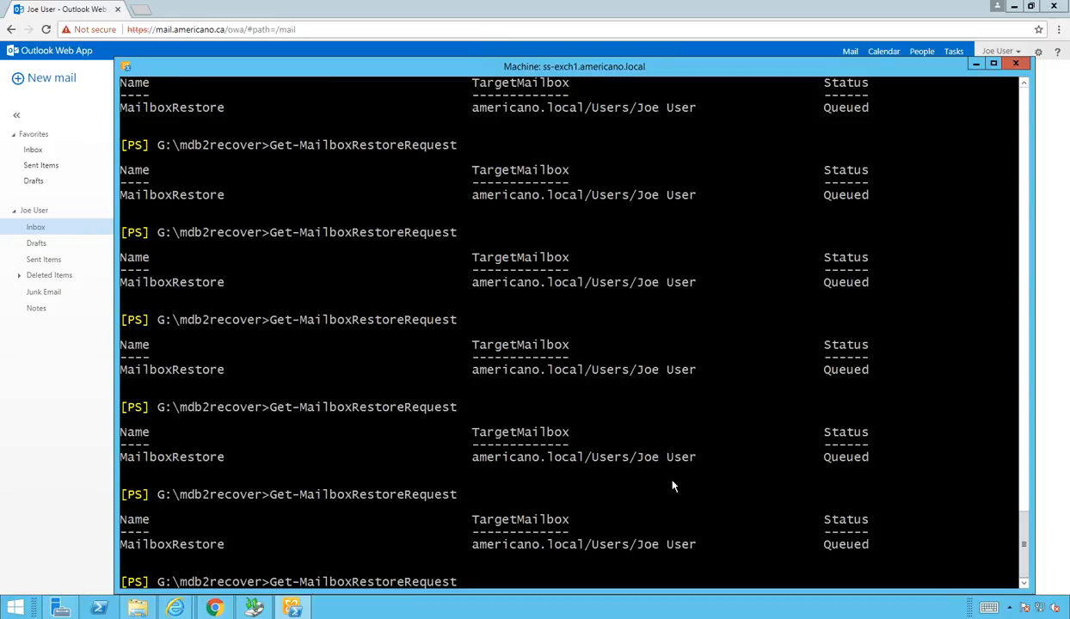
{"action": "key", "text": "Escape"}
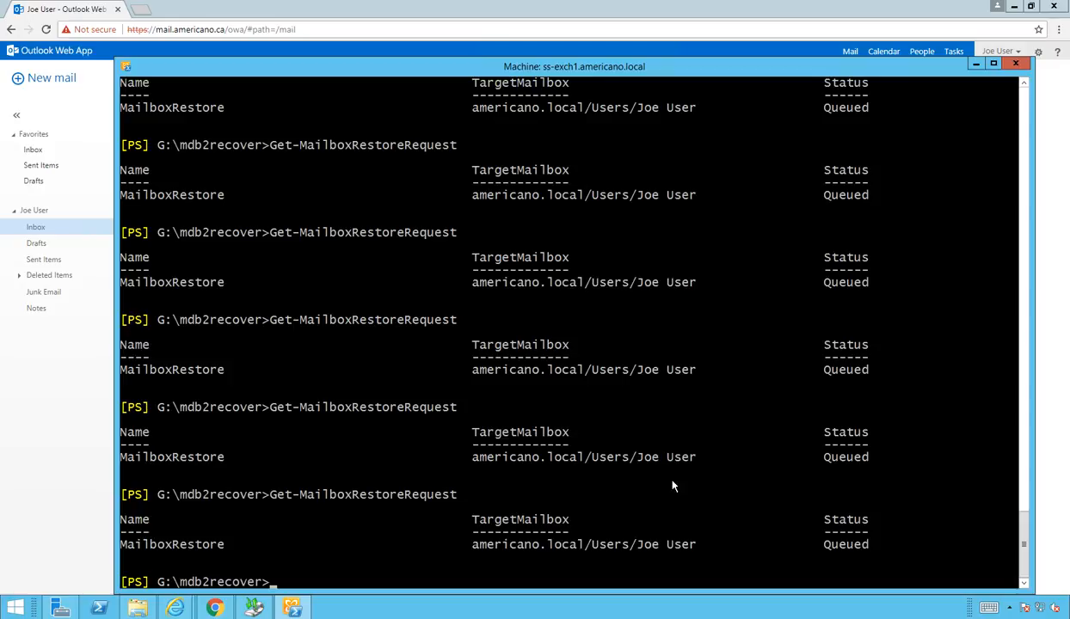
{"action": "key", "text": "Up"}
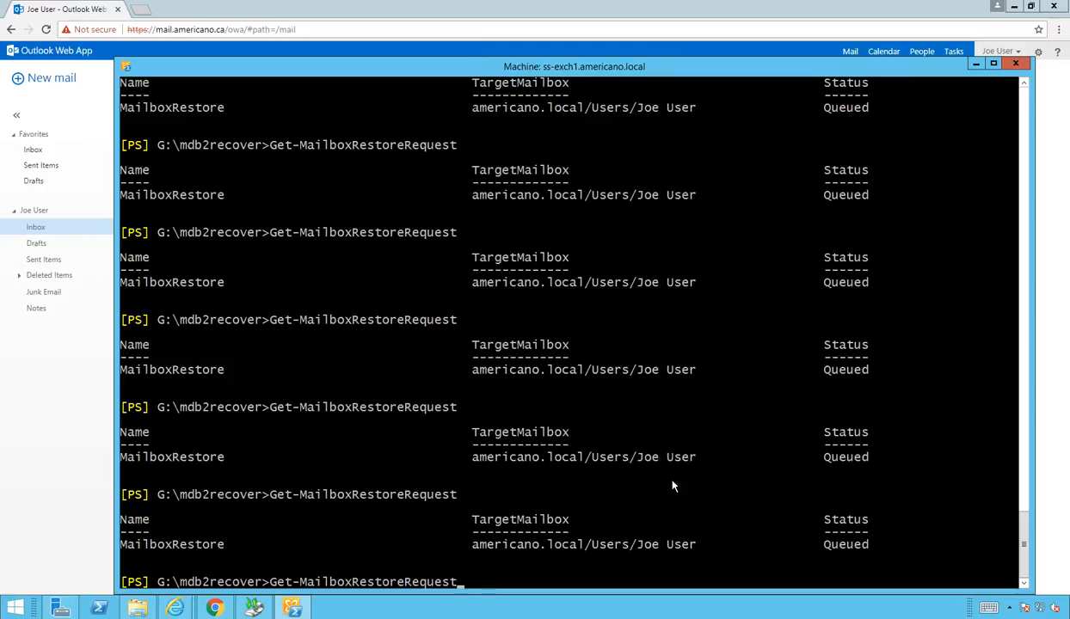
{"action": "key", "text": "Escape"}
{"action": "key", "text": "Up"}
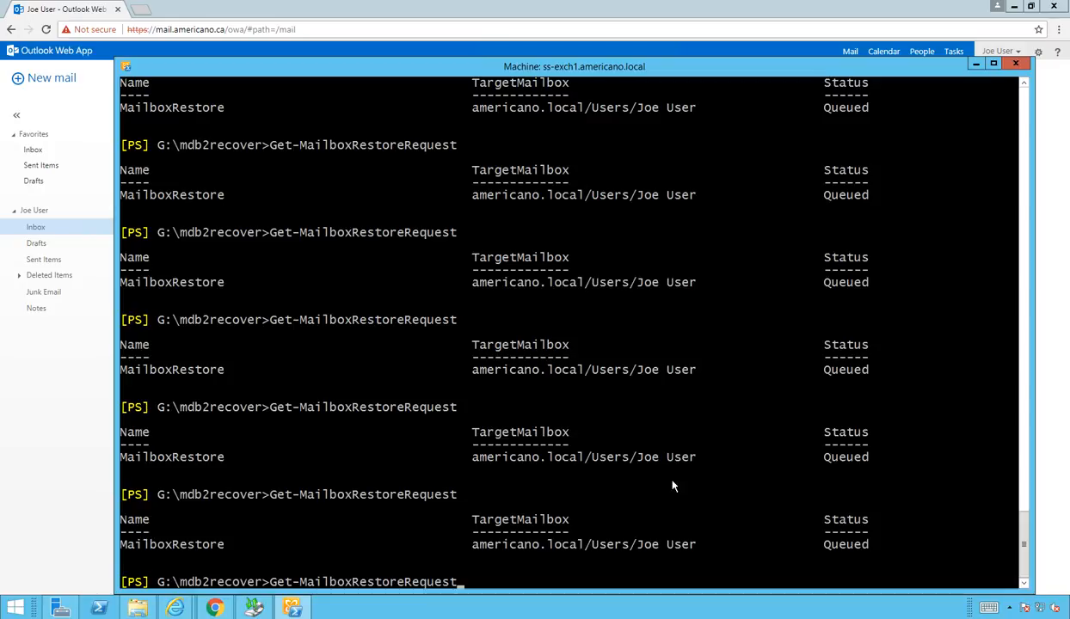
{"action": "key", "text": "Return"}
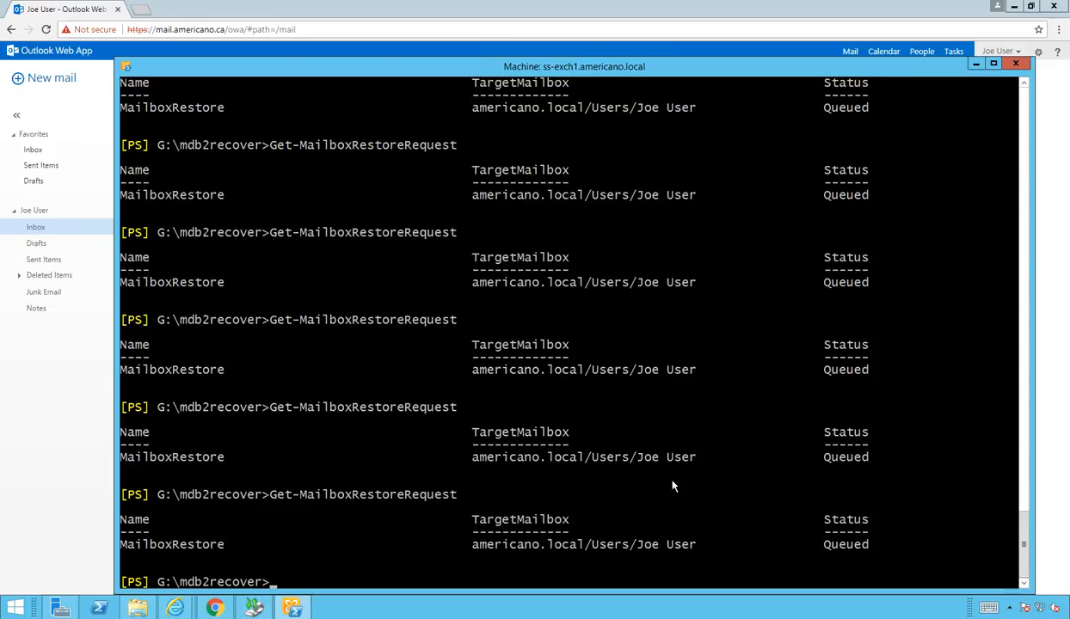
{"action": "key", "text": "Up"}
{"action": "key", "text": "Escape"}
Step: Rerun Get-MailboxRestoreRequest repeatedly; the test user's restore request remains Queued
{"action": "key", "text": "Up"}
{"action": "key", "text": "Return"}
{"action": "key", "text": "Up"}
{"action": "key", "text": "Return"}
{"action": "key", "text": "Up"}
{"action": "key", "text": "Return"}
{"action": "key", "text": "Up"}
{"action": "key", "text": "Return"}
{"action": "key", "text": "Up"}
{"action": "key", "text": "Return"}
{"action": "key", "text": "Up"}
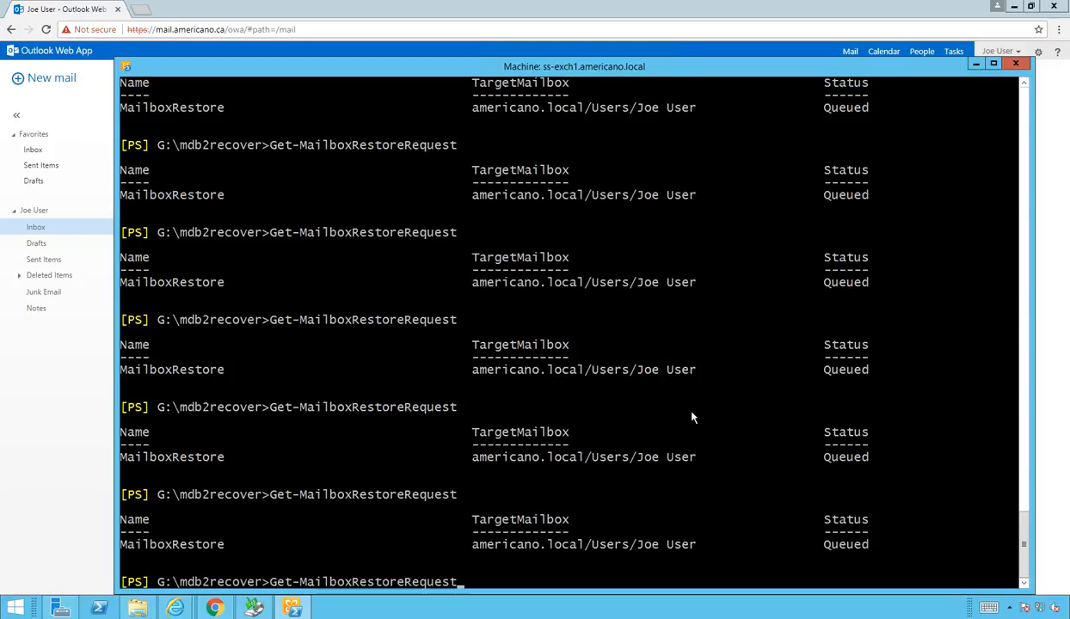
{"action": "key", "text": "Escape"}
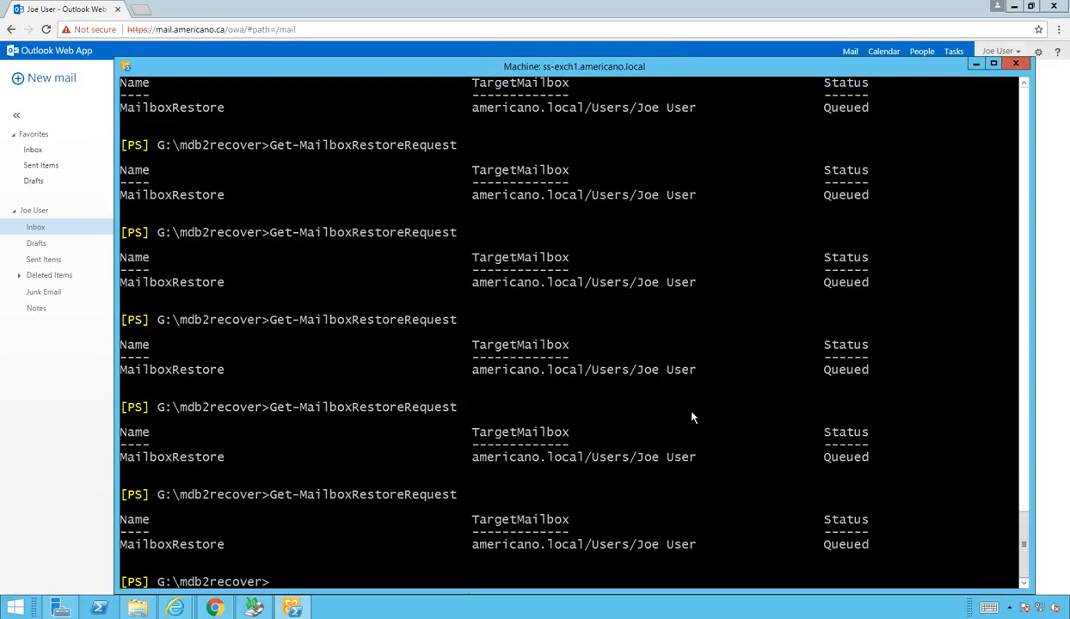
{"action": "key", "text": "Up"}
{"action": "key", "text": "Return"}
{"action": "key", "text": "Up"}
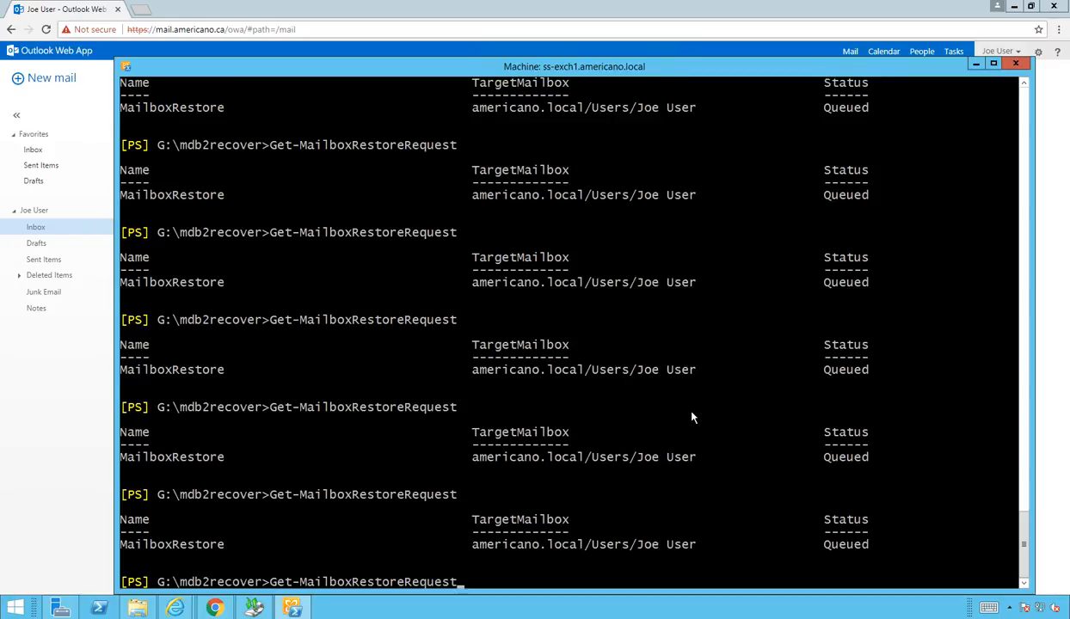
{"action": "key", "text": "Return"}
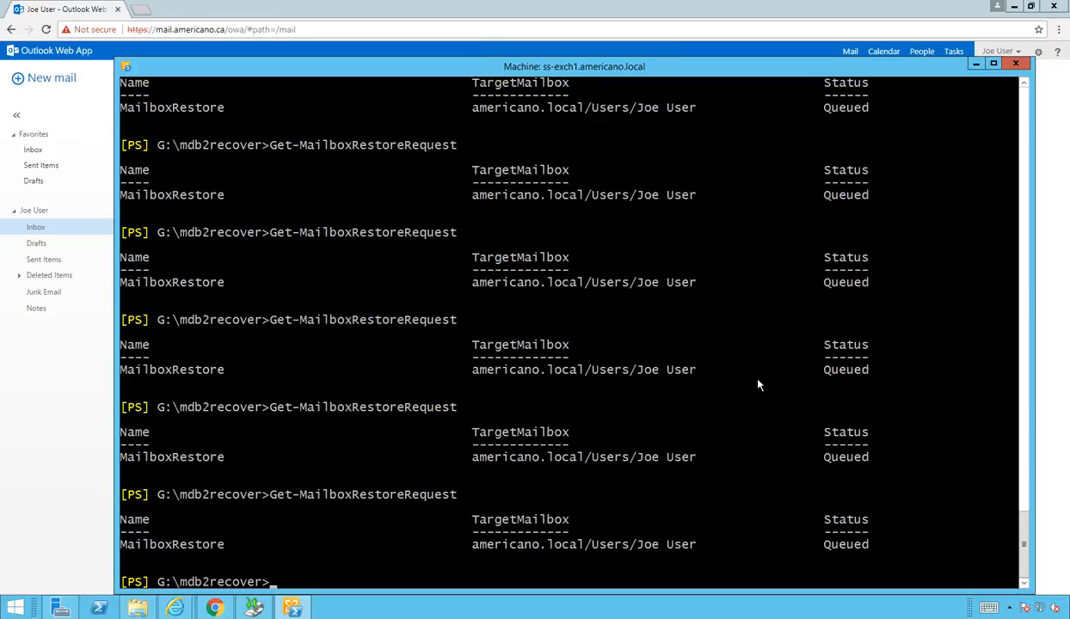
Step: Reload the Outlook Web App inbox to look for restored mail, then minimize Chrome
{"action": "left_click", "coordinate": [40, 331]}
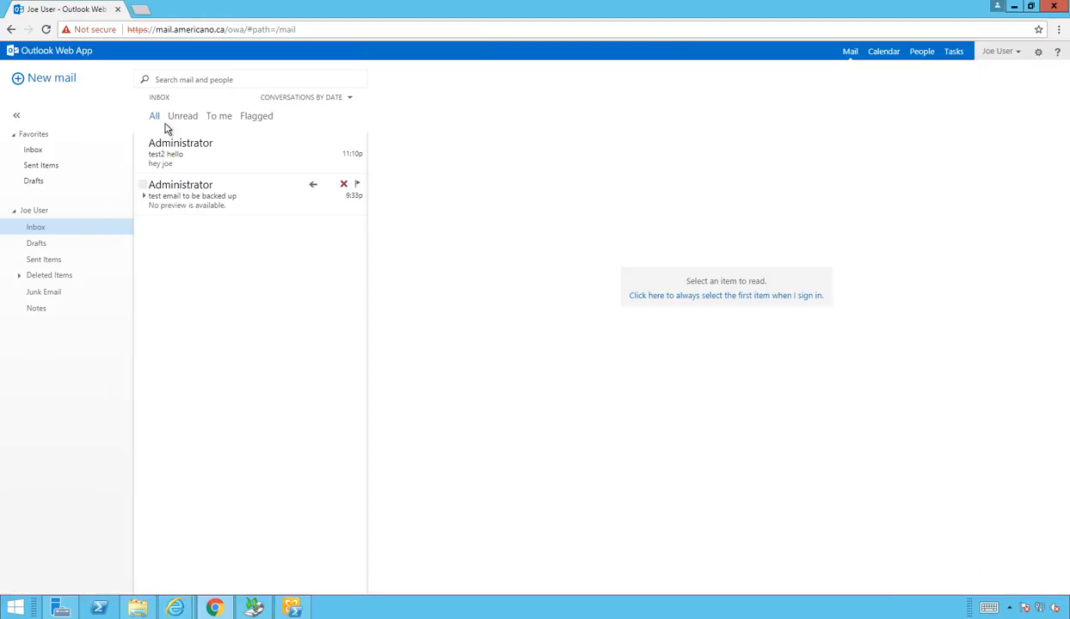
{"action": "left_click", "coordinate": [45, 30]}
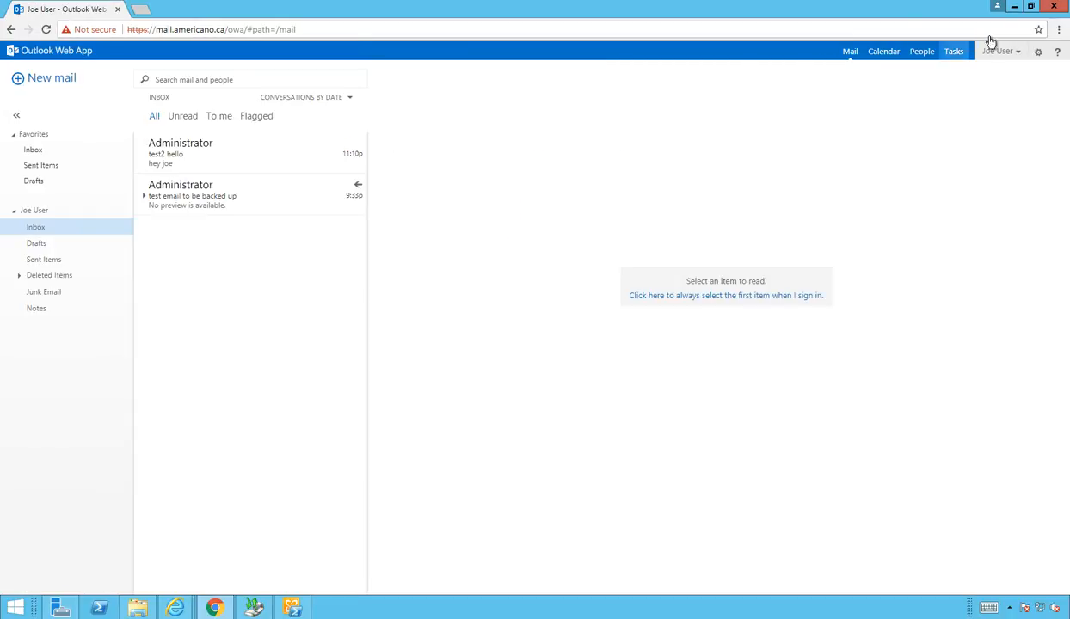
{"action": "left_click", "coordinate": [1015, 8]}
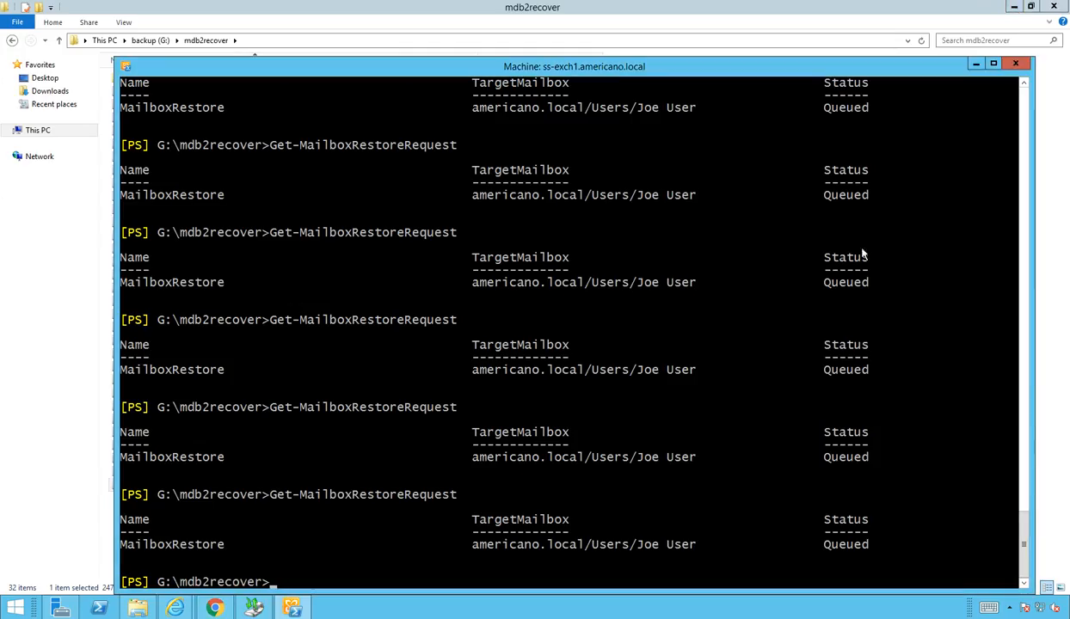
Step: Recheck the restore request status and reposition the shell window; it remains Queued
{"action": "key", "text": "Up"}
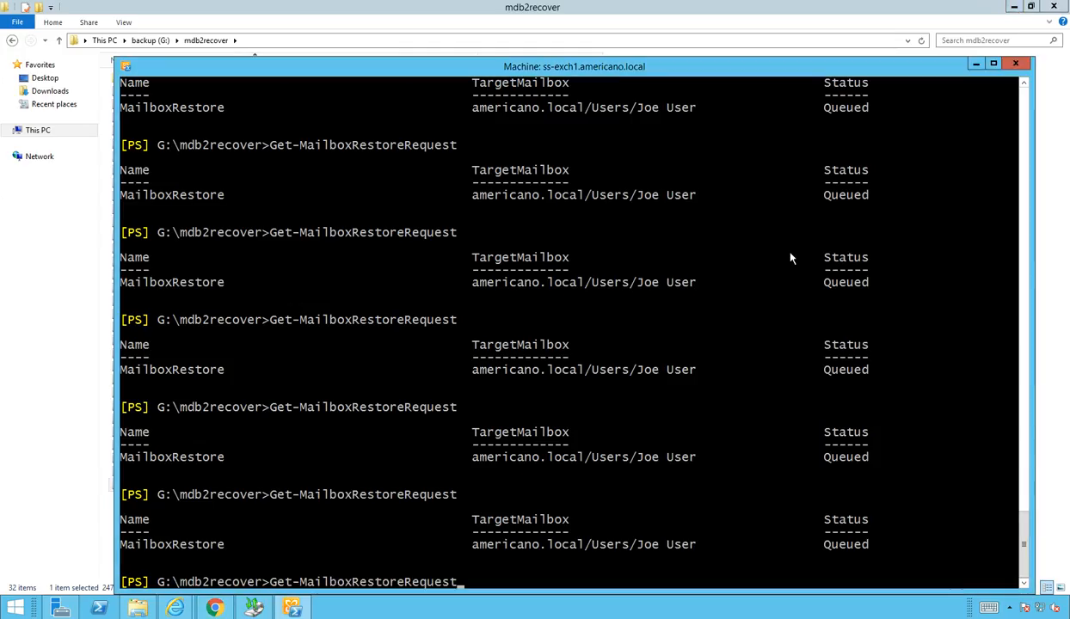
{"action": "key", "text": "Return"}
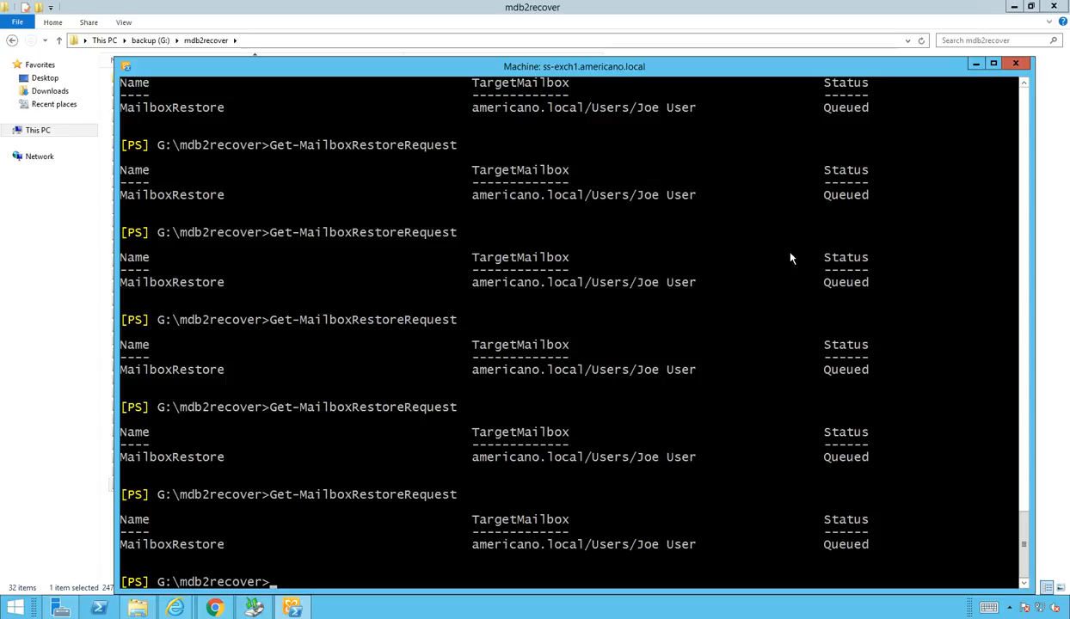
{"action": "key", "text": "Up"}
{"action": "key", "text": "Escape"}
{"action": "left_click_drag", "start_coordinate": [651, 71], "coordinate": [637, 60]}
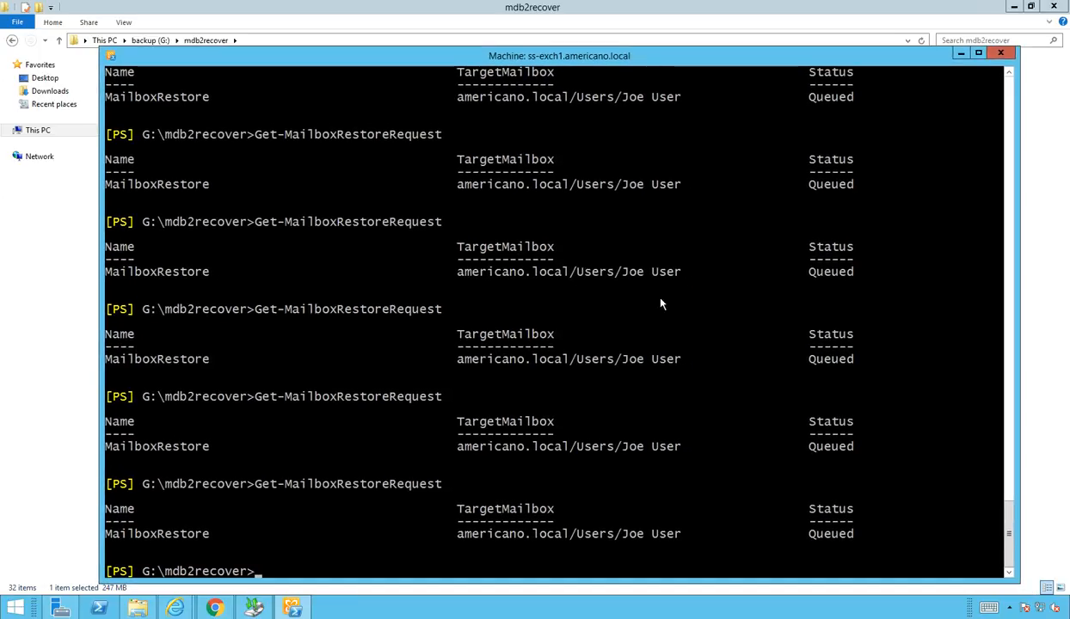
{"action": "key", "text": "Up"}
{"action": "key", "text": "Escape"}
{"action": "key", "text": "Up"}
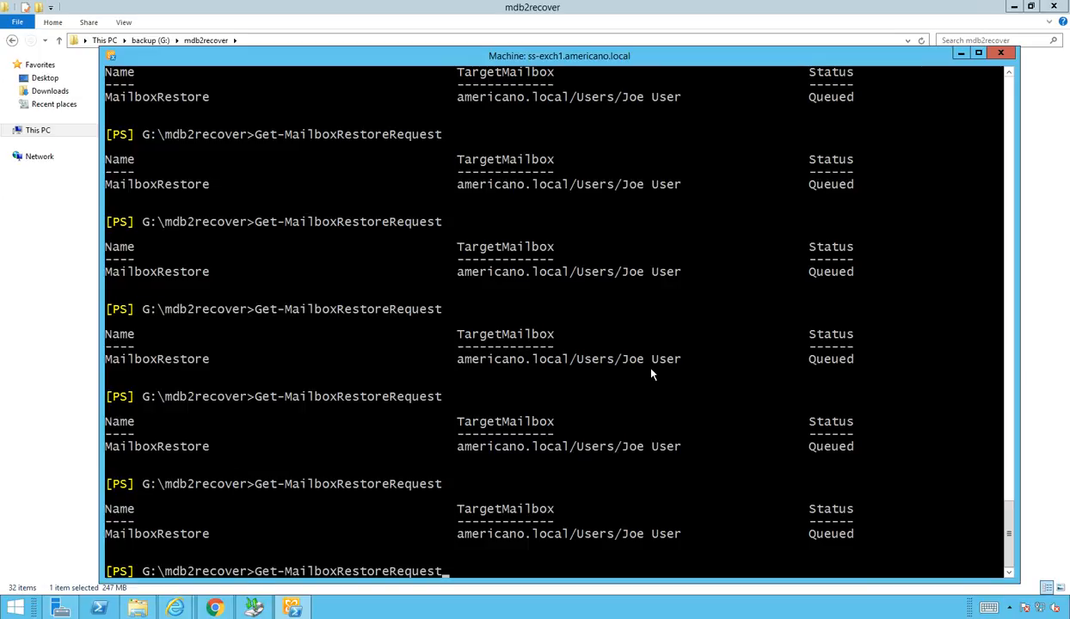
{"action": "key", "text": "Escape"}
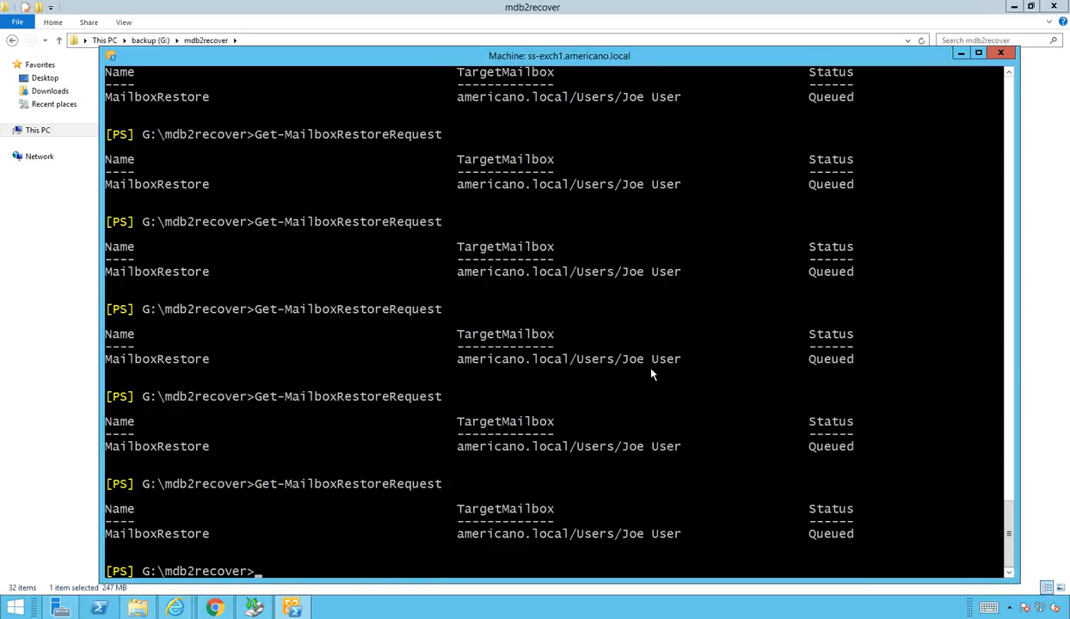
{"action": "key", "text": "Up"}
{"action": "key", "text": "Escape"}
{"action": "key", "text": "Up"}
{"action": "key", "text": "Escape"}
{"action": "key", "text": "Up"}
{"action": "key", "text": "Escape"}
{"action": "key", "text": "Up"}
{"action": "key", "text": "Escape"}
Step: Keep rerunning Get-MailboxRestoreRequest until the status moves to InProgress, then Completed
{"action": "key", "text": "Up"}
{"action": "key", "text": "Return"}
{"action": "key", "text": "Up"}
{"action": "key", "text": "Escape"}
{"action": "key", "text": "Up"}
{"action": "key", "text": "Return"}
{"action": "key", "text": "Up"}
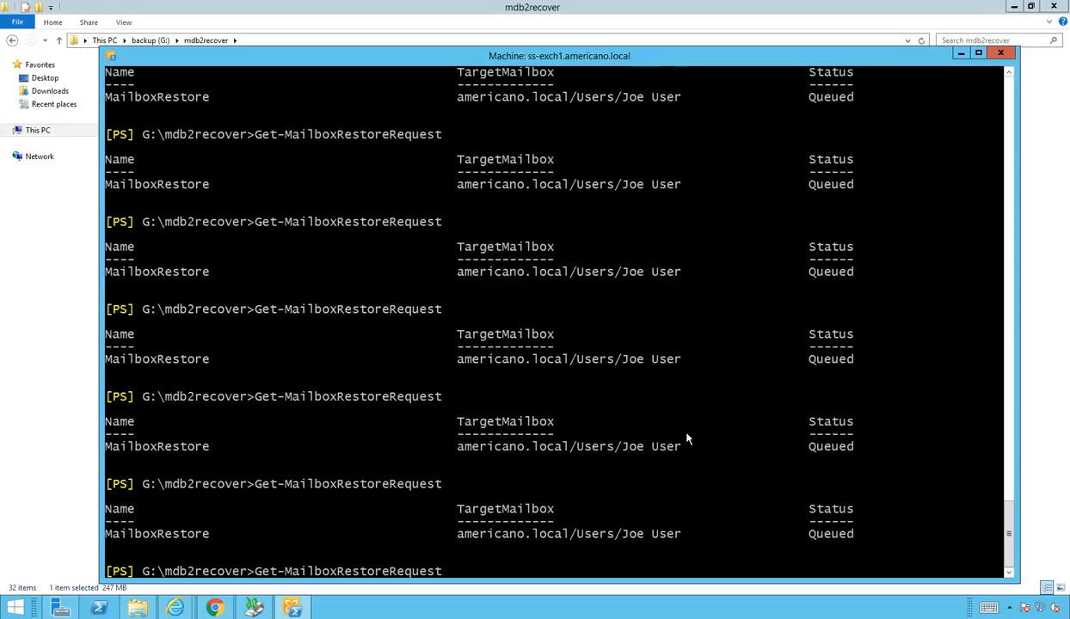
{"action": "key", "text": "Escape"}
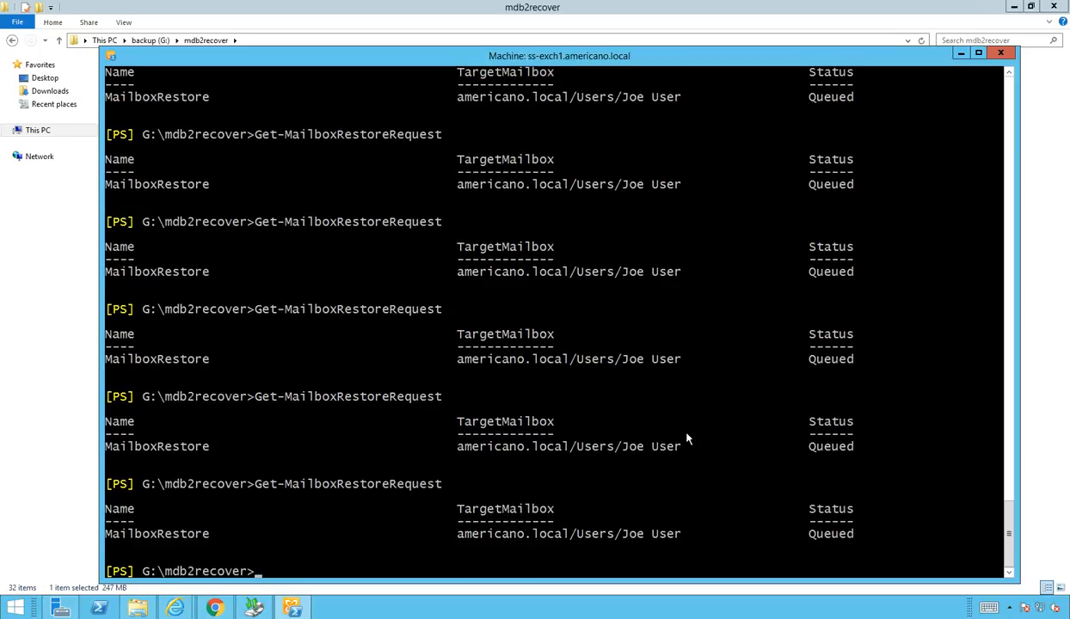
{"action": "key", "text": "Up"}
{"action": "key", "text": "Escape"}
{"action": "key", "text": "Up"}
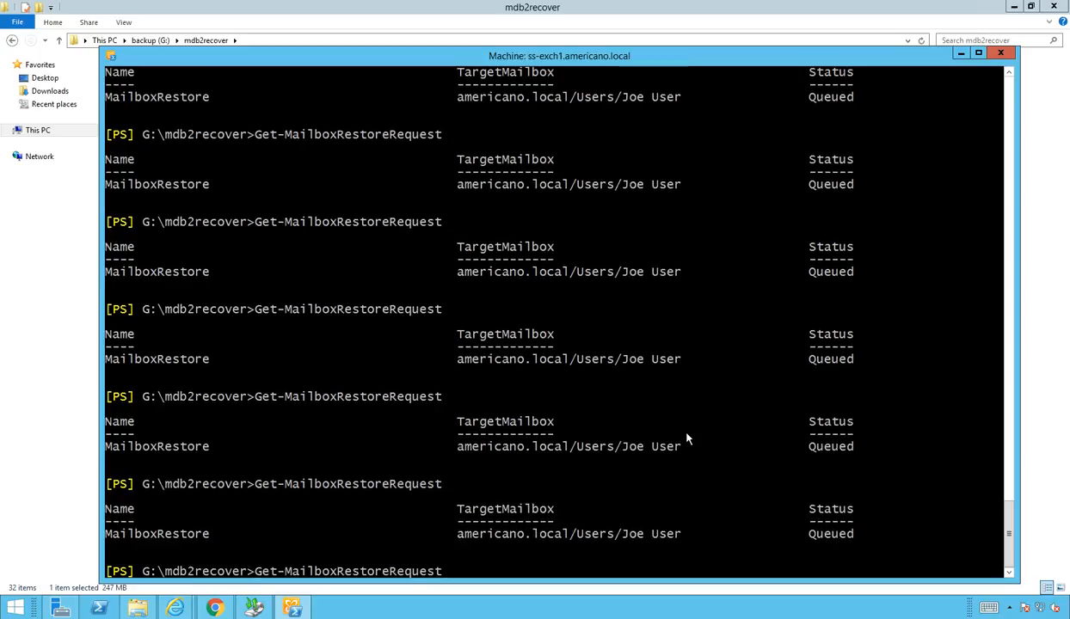
{"action": "key", "text": "Return"}
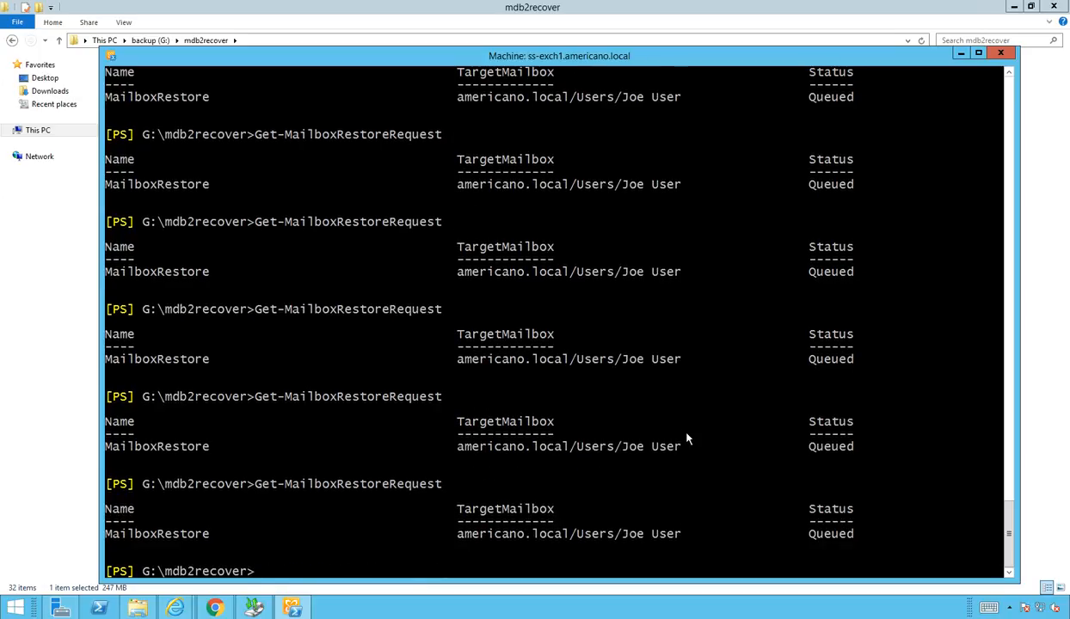
{"action": "key", "text": "Up"}
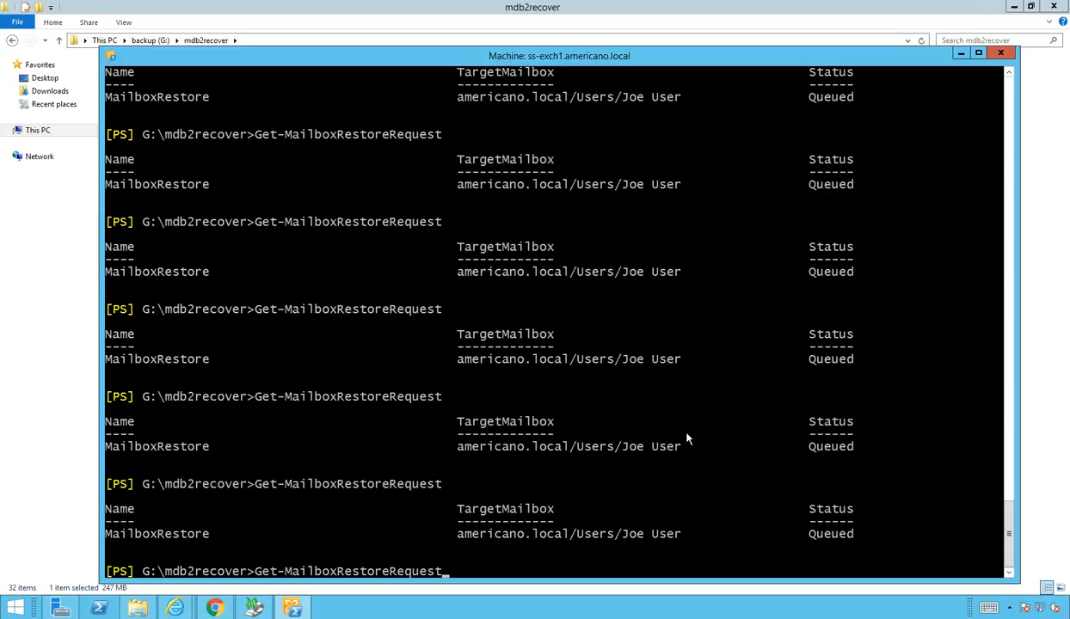
{"action": "key", "text": "Return"}
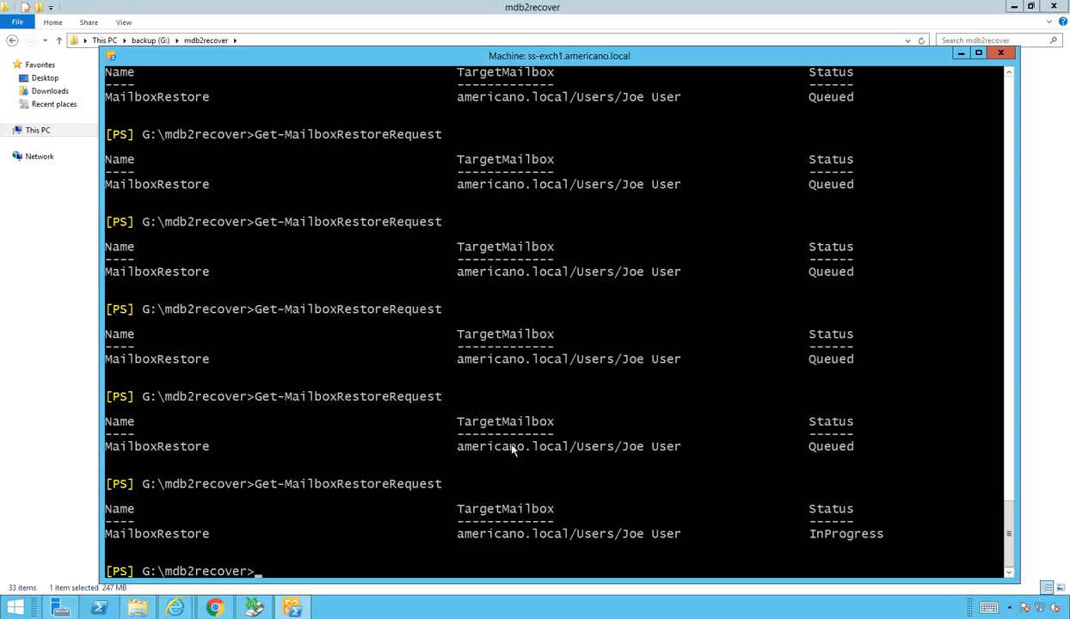
{"action": "key", "text": "Up"}
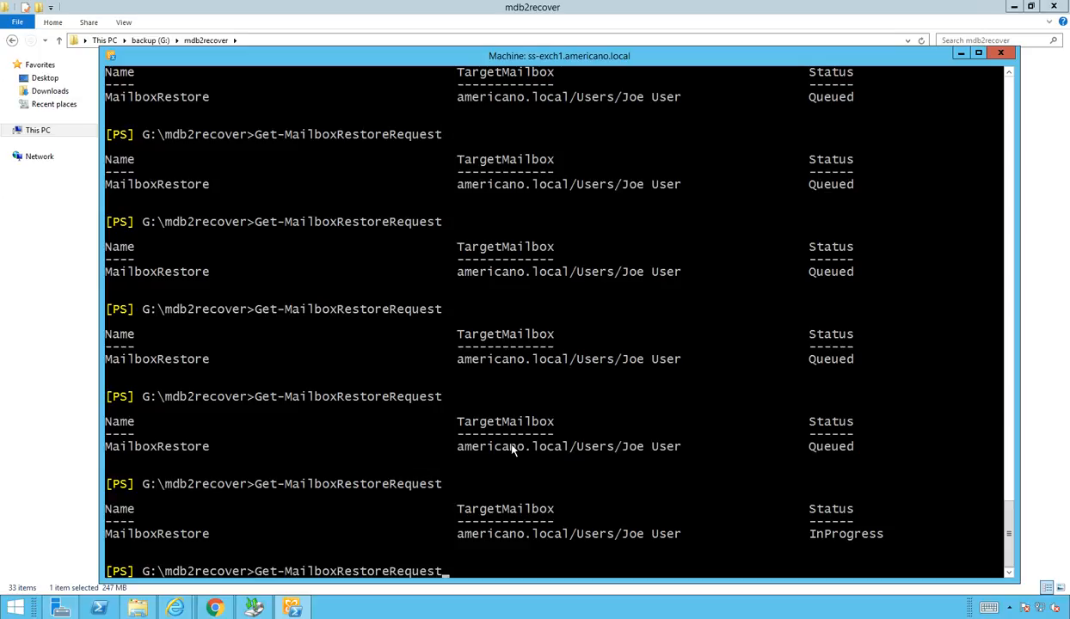
{"action": "key", "text": "Return"}
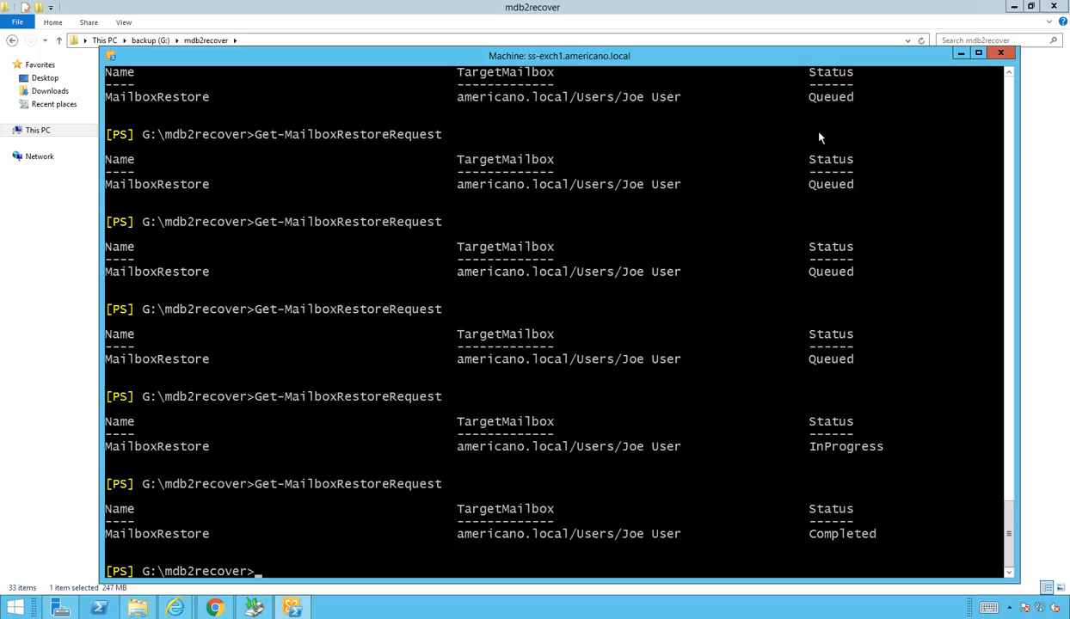
Step: Put the mdb2recover folder window away and reload Outlook Web App in Chrome
{"action": "left_click", "coordinate": [39, 329]}
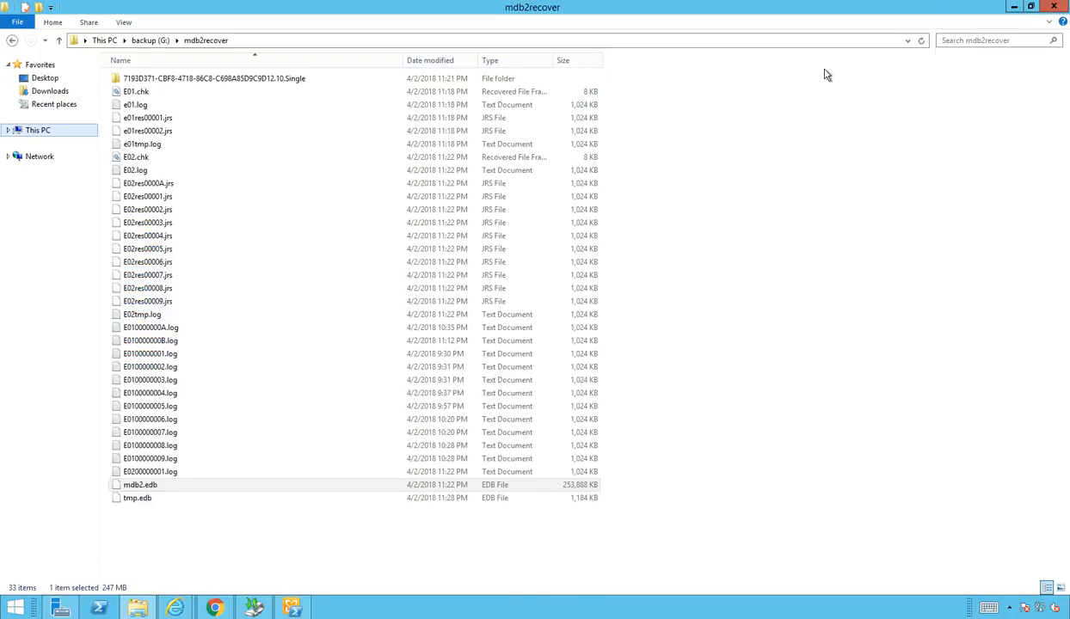
{"action": "left_click", "coordinate": [1014, 6]}
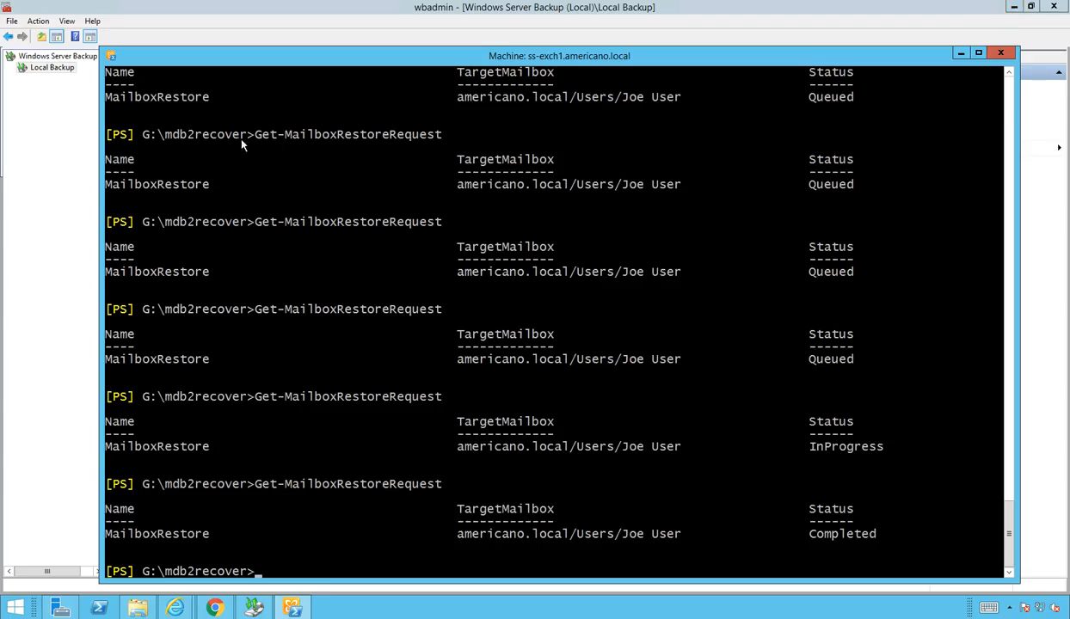
{"action": "left_click", "coordinate": [214, 608]}
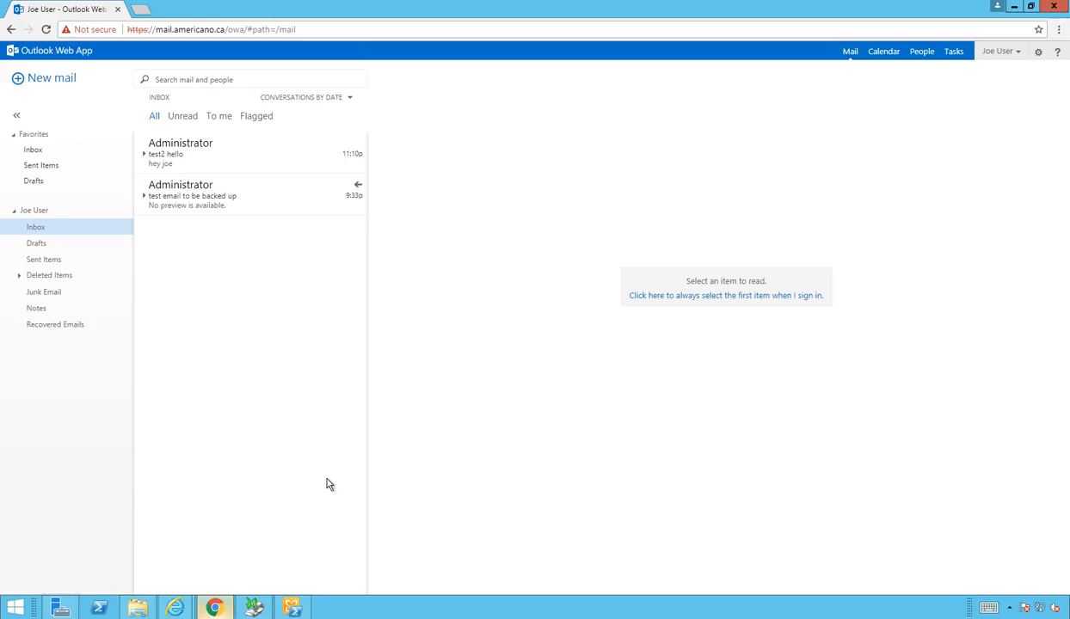
{"action": "left_click", "coordinate": [62, 333]}
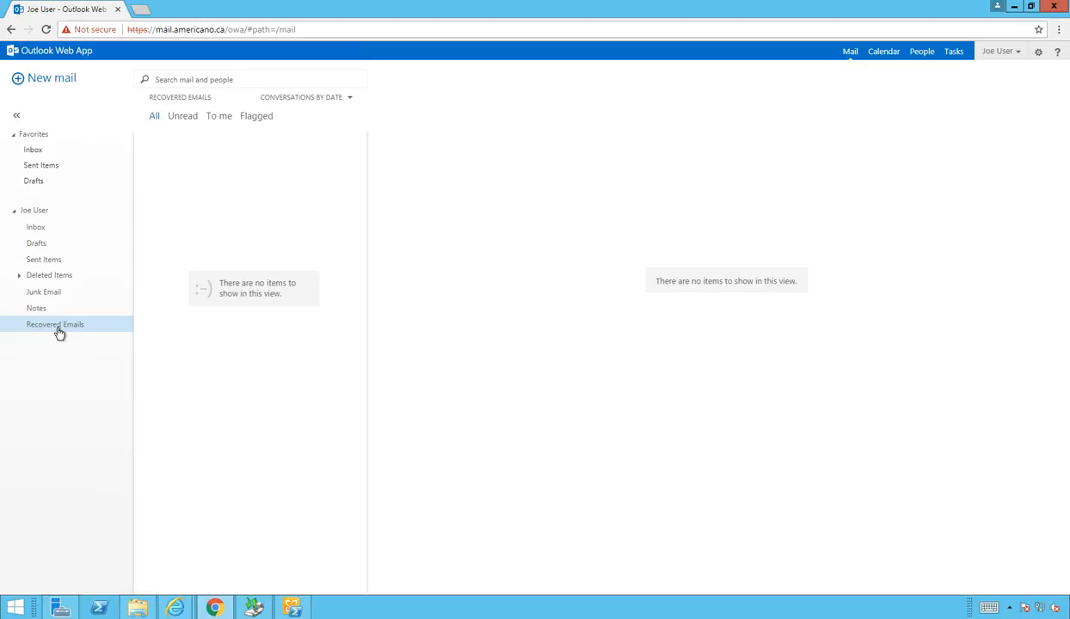
{"action": "left_click", "coordinate": [46, 29]}
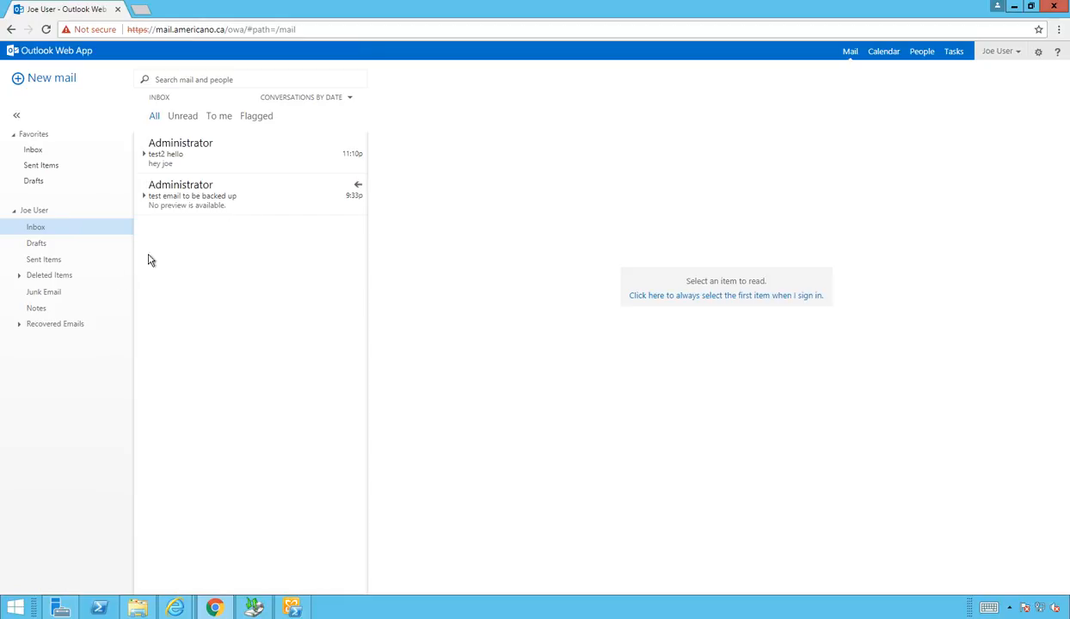
Step: Expand Recovered Emails, view the restored test message in its Inbox, then return to the main Inbox
{"action": "left_click", "coordinate": [46, 325]}
{"action": "left_click", "coordinate": [19, 325]}
{"action": "left_click", "coordinate": [47, 378]}
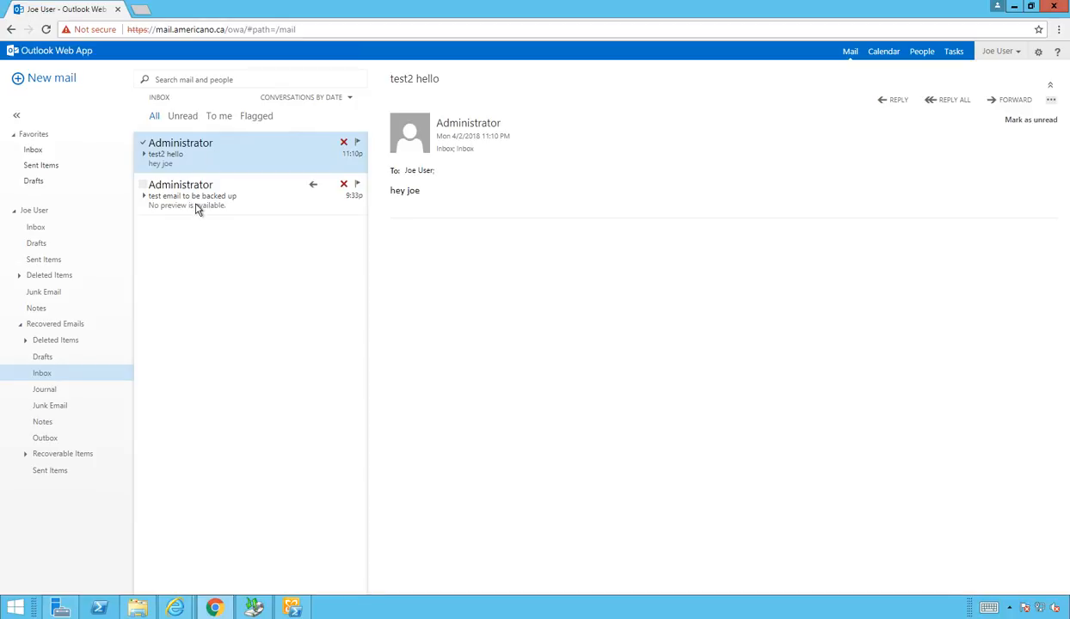
{"action": "left_click", "coordinate": [191, 206]}
{"action": "left_click", "coordinate": [38, 229]}
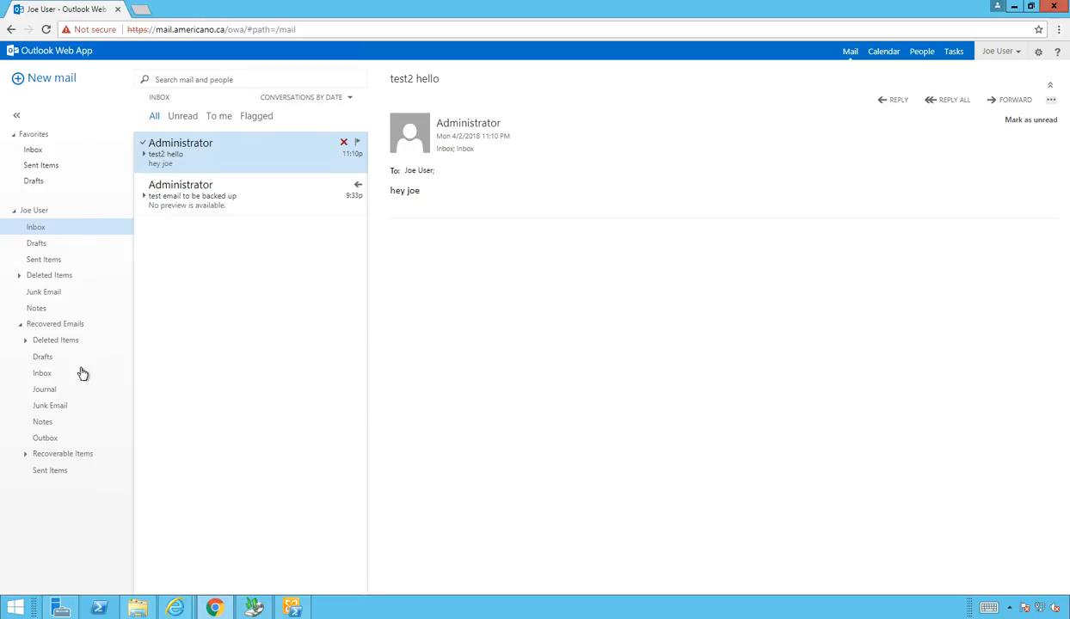
Step: Delete the 'test2 hello' and 'test email to be backed up' messages from the main Inbox
{"action": "right_click", "coordinate": [199, 162]}
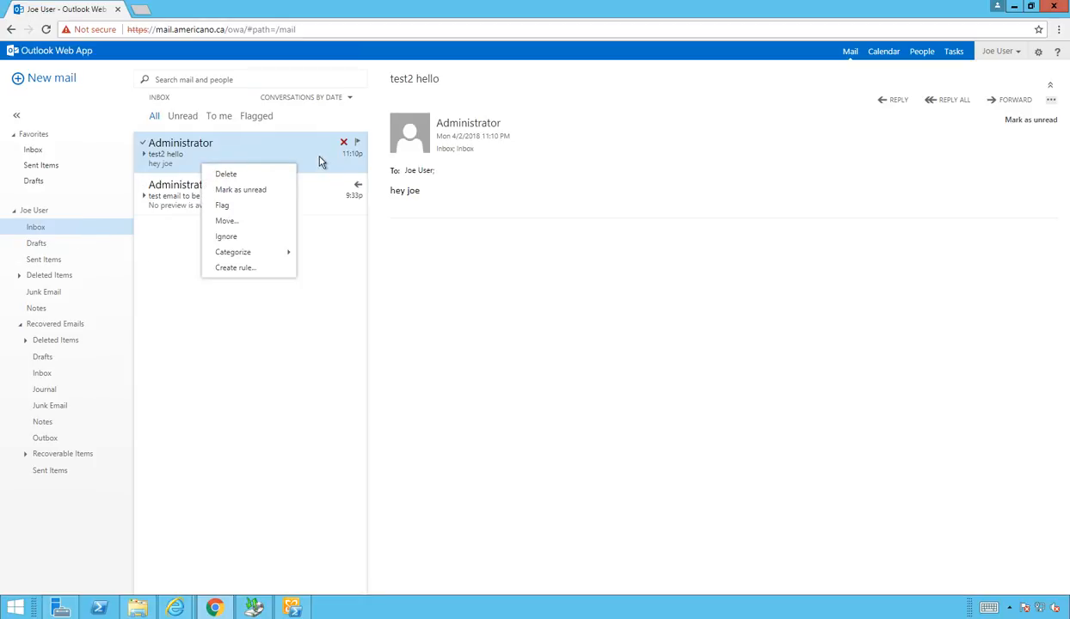
{"action": "left_click", "coordinate": [244, 176]}
{"action": "right_click", "coordinate": [249, 153]}
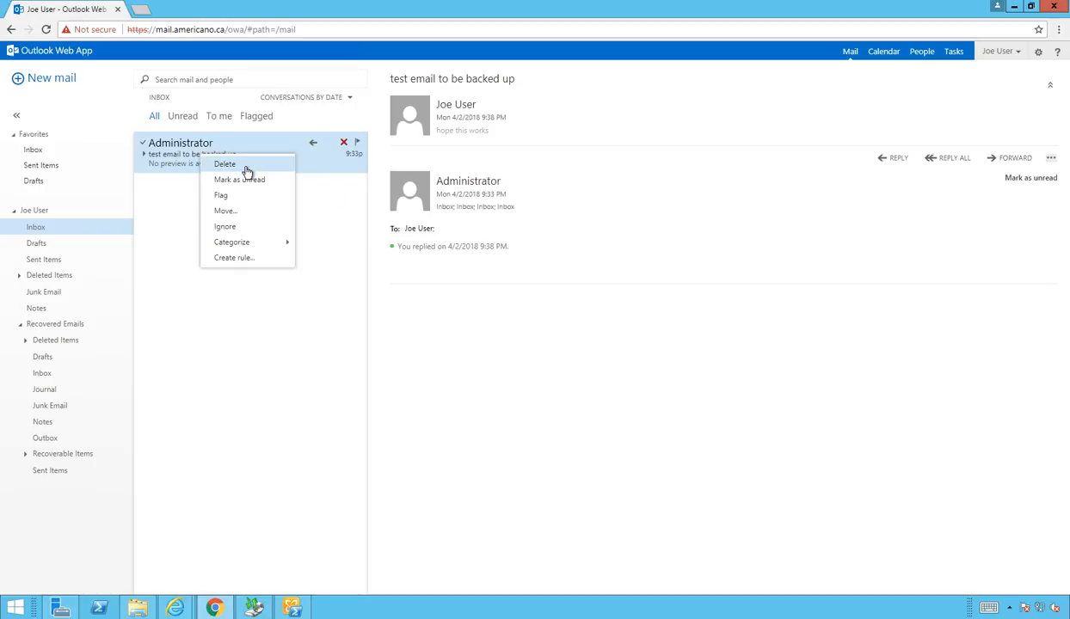
{"action": "left_click", "coordinate": [239, 169]}
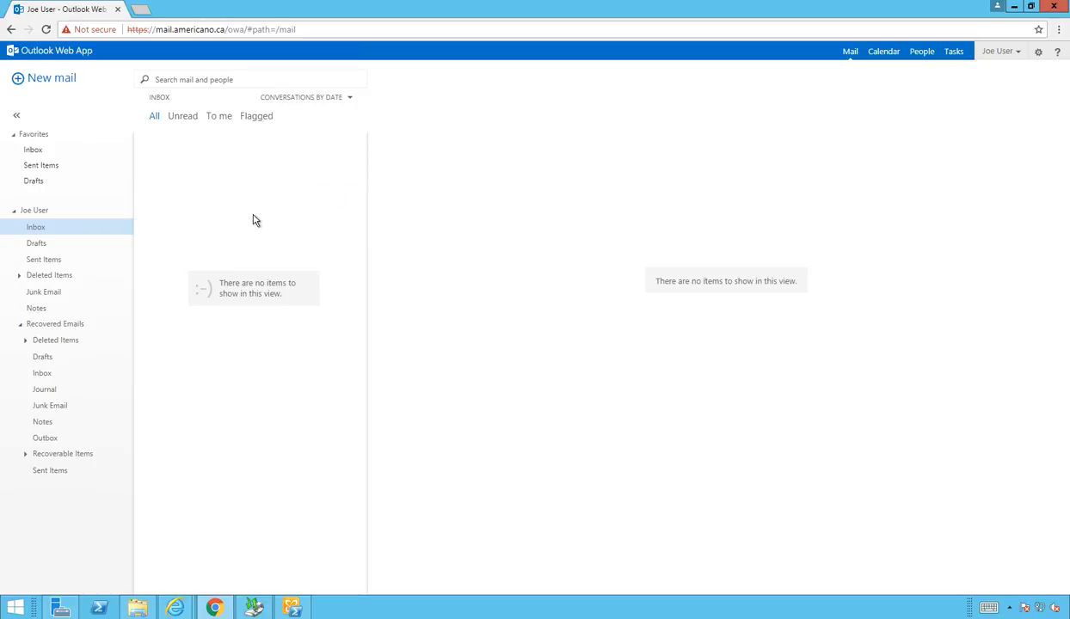
Step: Move both recovered messages from the Recovered Emails Inbox into the main Inbox
{"action": "left_click", "coordinate": [57, 326]}
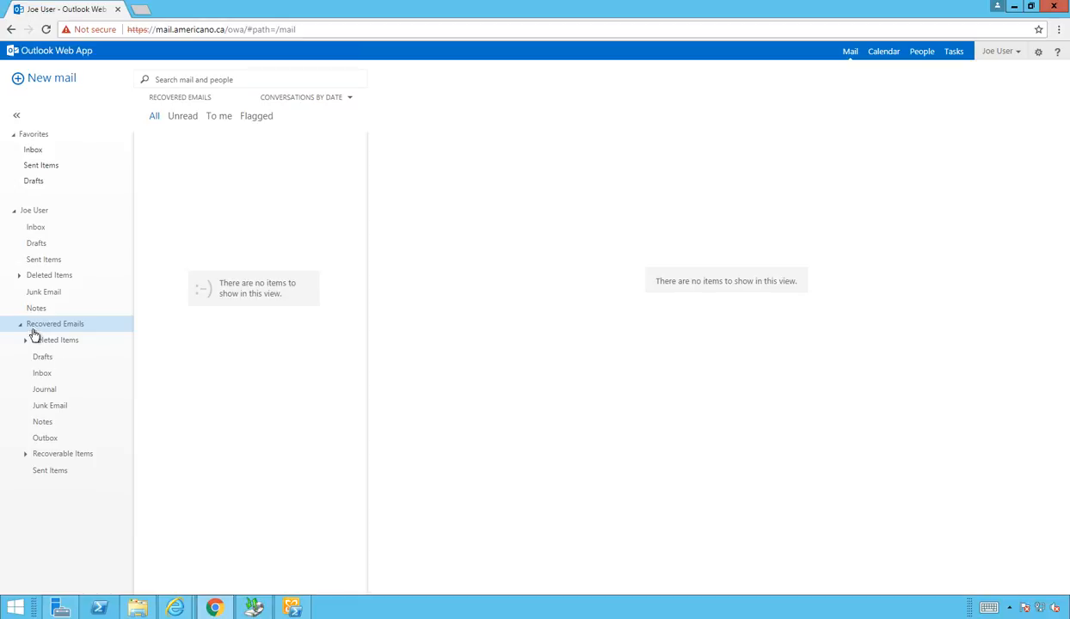
{"action": "left_click", "coordinate": [68, 380]}
{"action": "left_click", "coordinate": [38, 228]}
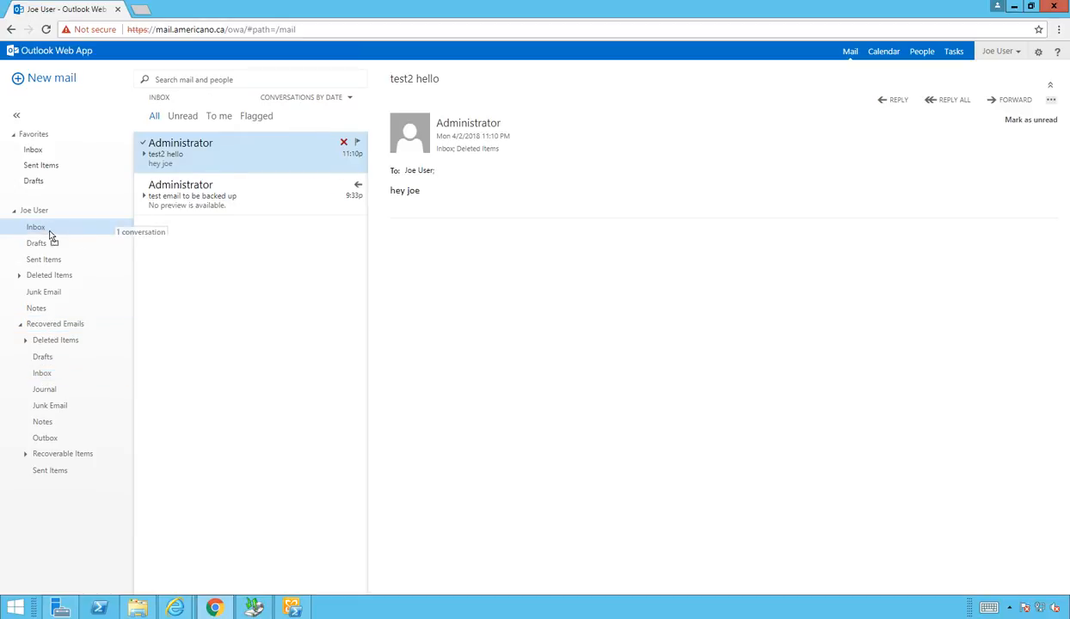
{"action": "left_click_drag", "start_coordinate": [41, 232], "coordinate": [44, 229]}
{"action": "left_click_drag", "start_coordinate": [191, 159], "coordinate": [47, 231]}
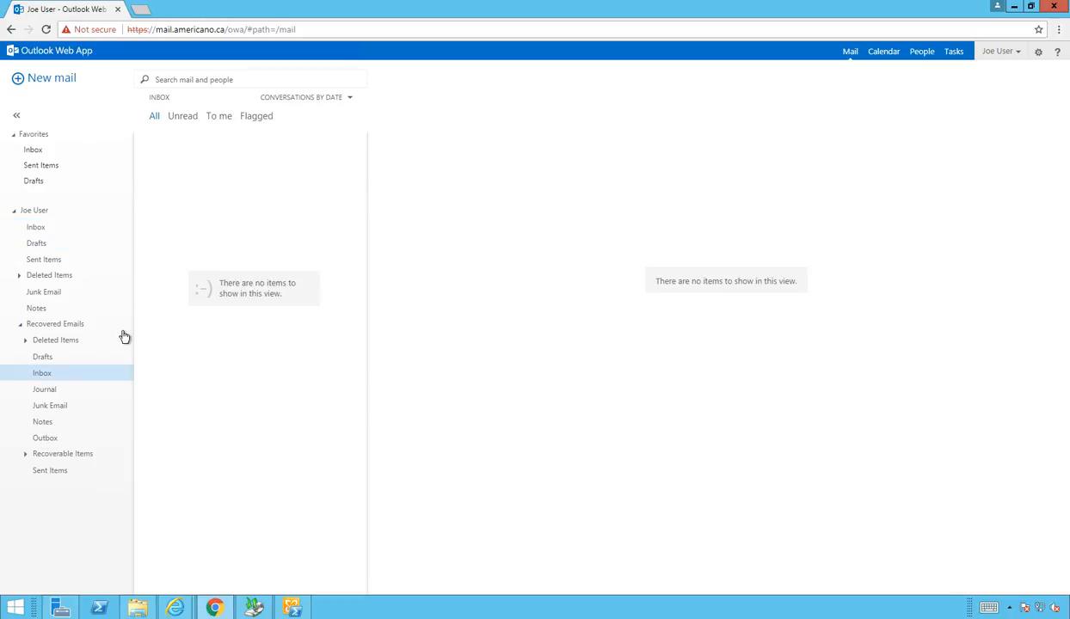
Step: Delete the Recovered Emails folder and confirm the deletion
{"action": "left_click", "coordinate": [60, 329]}
{"action": "right_click", "coordinate": [61, 330]}
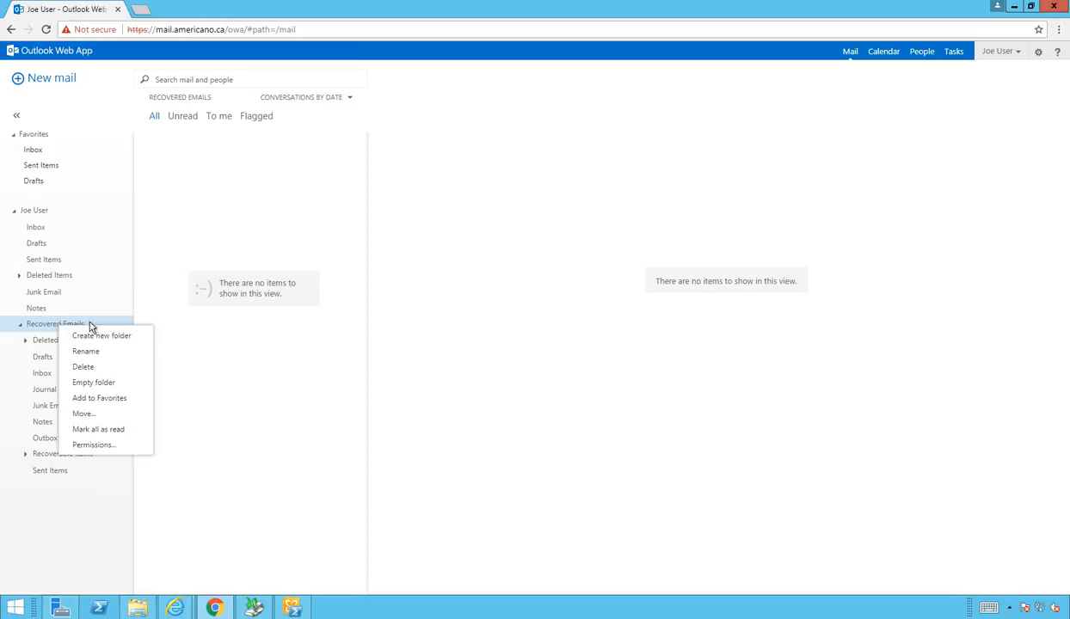
{"action": "left_click", "coordinate": [109, 367]}
{"action": "left_click", "coordinate": [545, 346]}
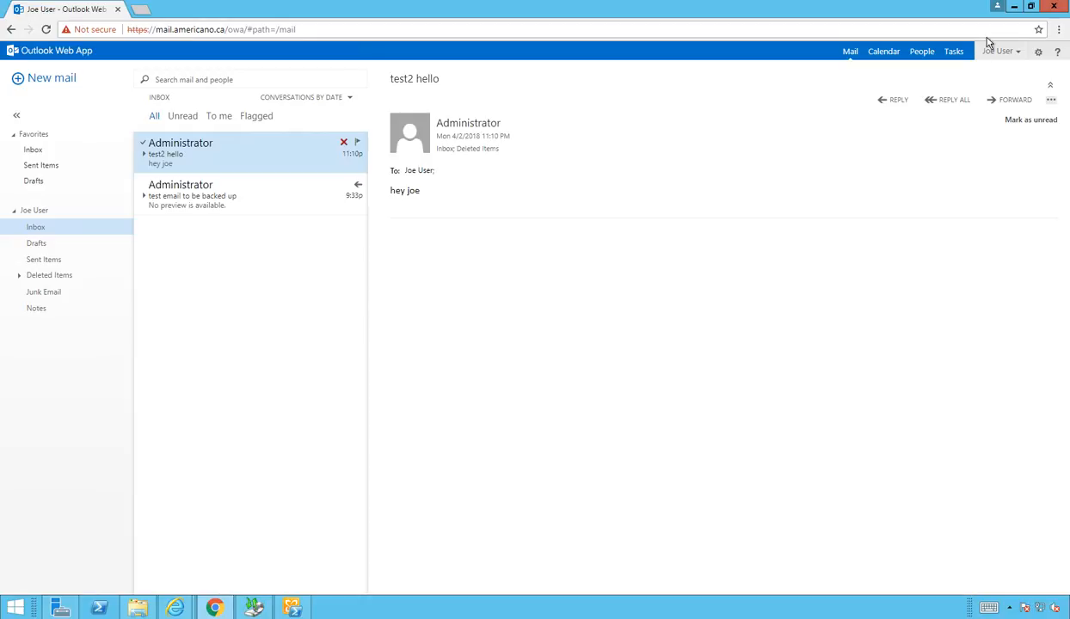
Step: Rerun Get-MailboxRestoreRequest in the remote PowerShell session to confirm the restore shows Completed
{"action": "left_click", "coordinate": [308, 610]}
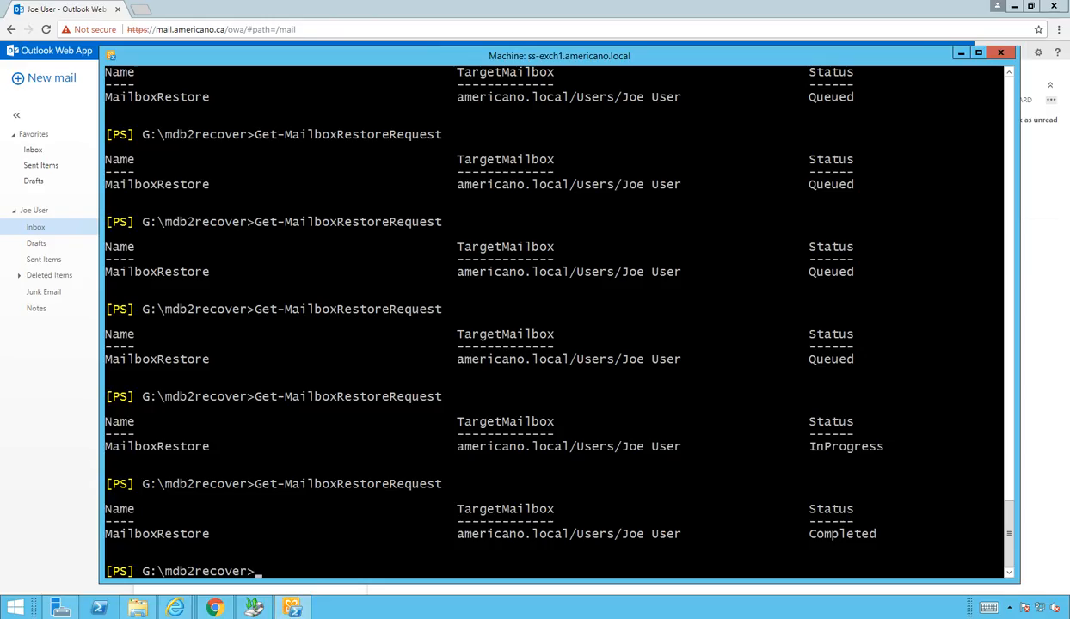
{"action": "key", "text": "Up"}
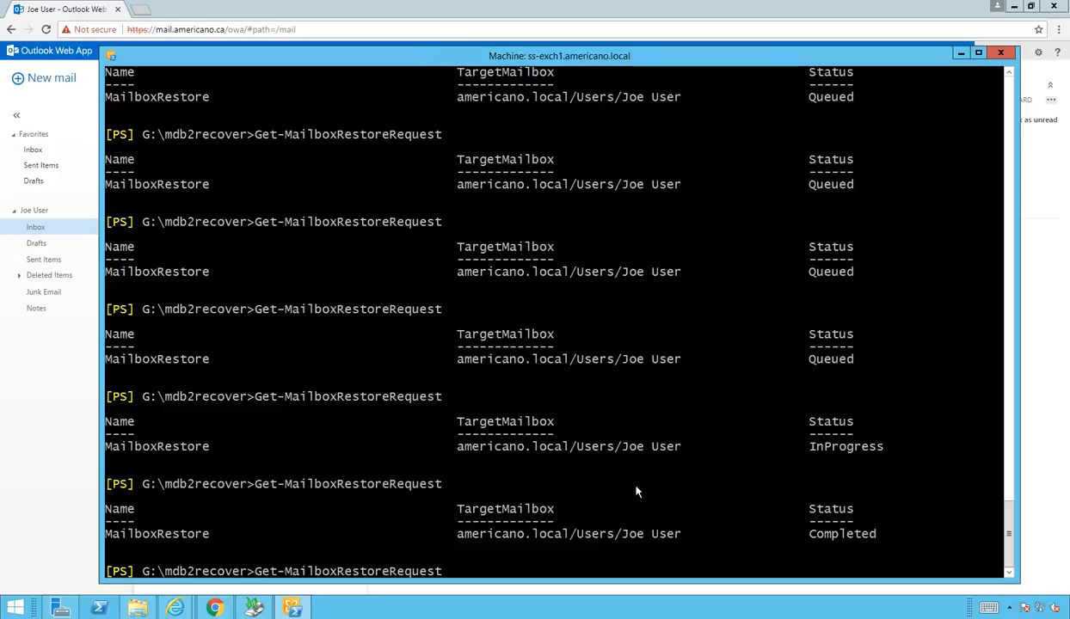
{"action": "key", "text": "Return"}
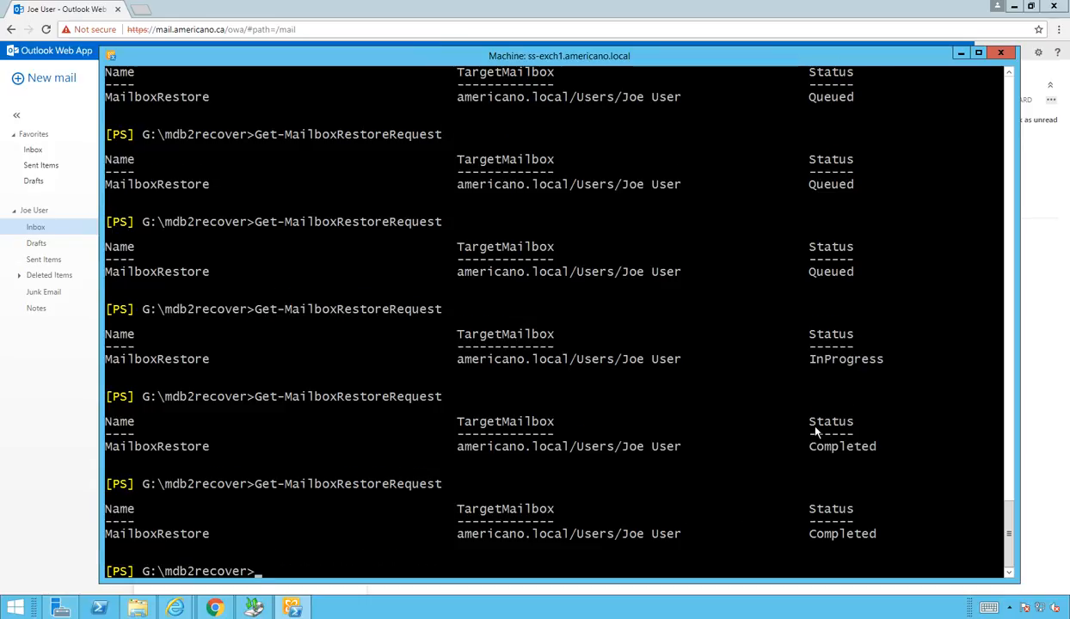
Step: Remove the completed request with Get-MailboxRestoreRequest | Remove-MailboxRestoreRequest, confirming the prompt
{"action": "key", "text": "Up"}
{"action": "type", "text": "| remove"}
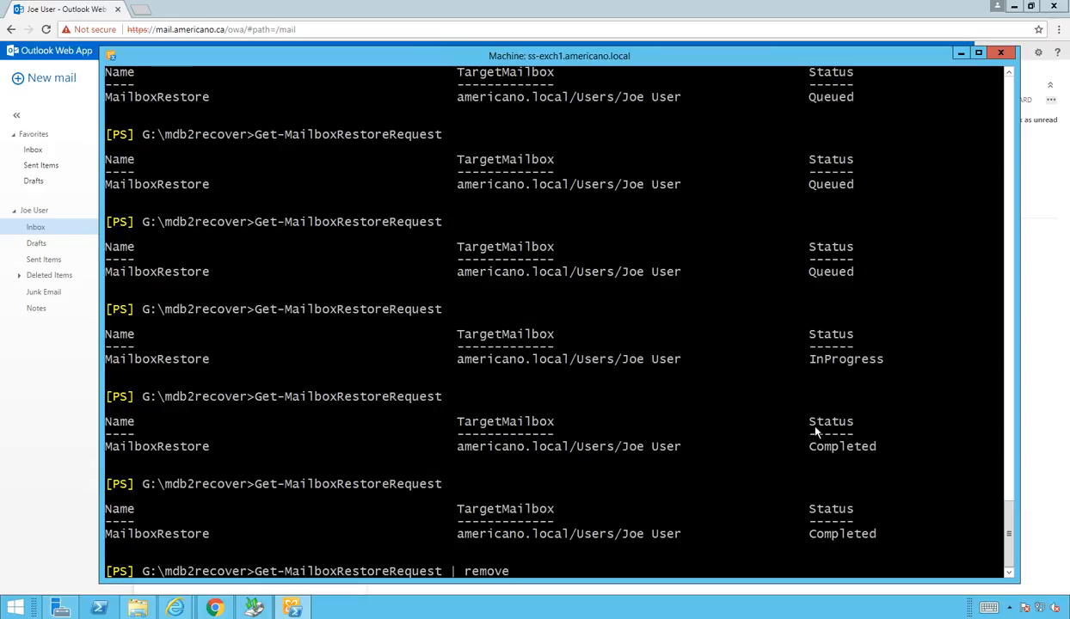
{"action": "type", "text": "-mail"}
{"action": "key", "text": "Tab"}
{"action": "key", "text": "Tab"}
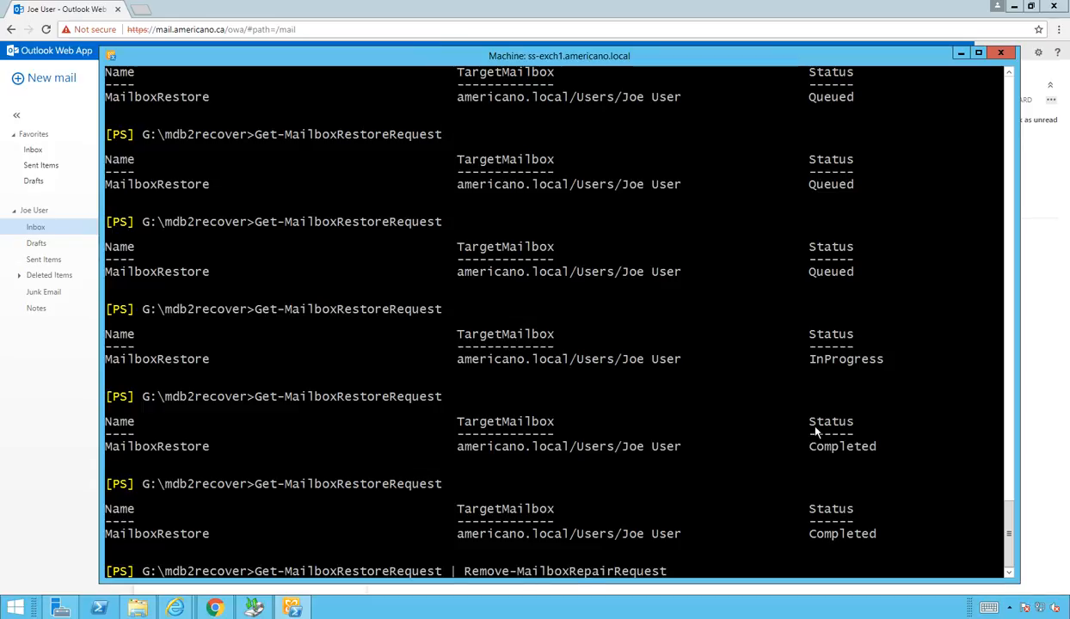
{"action": "key", "text": "Tab"}
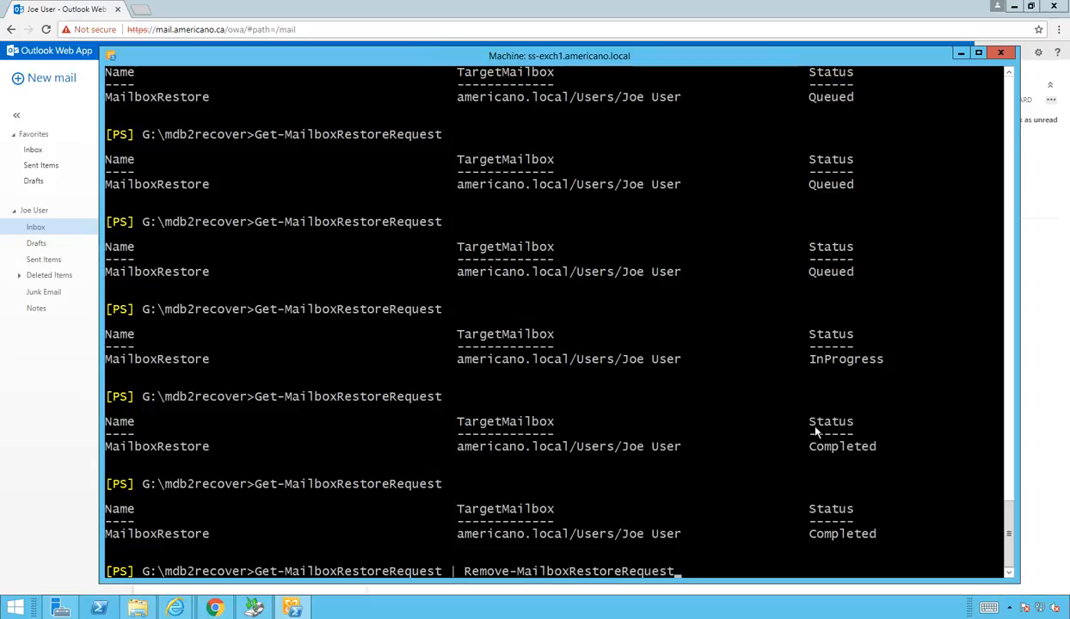
{"action": "key", "text": "Return"}
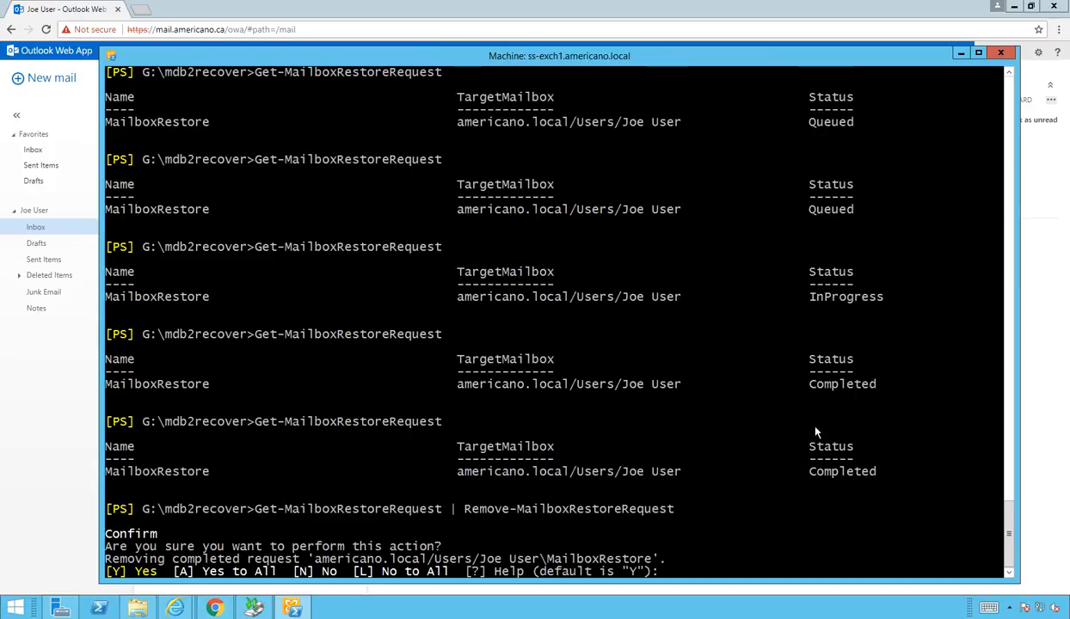
{"action": "key", "text": "Return"}
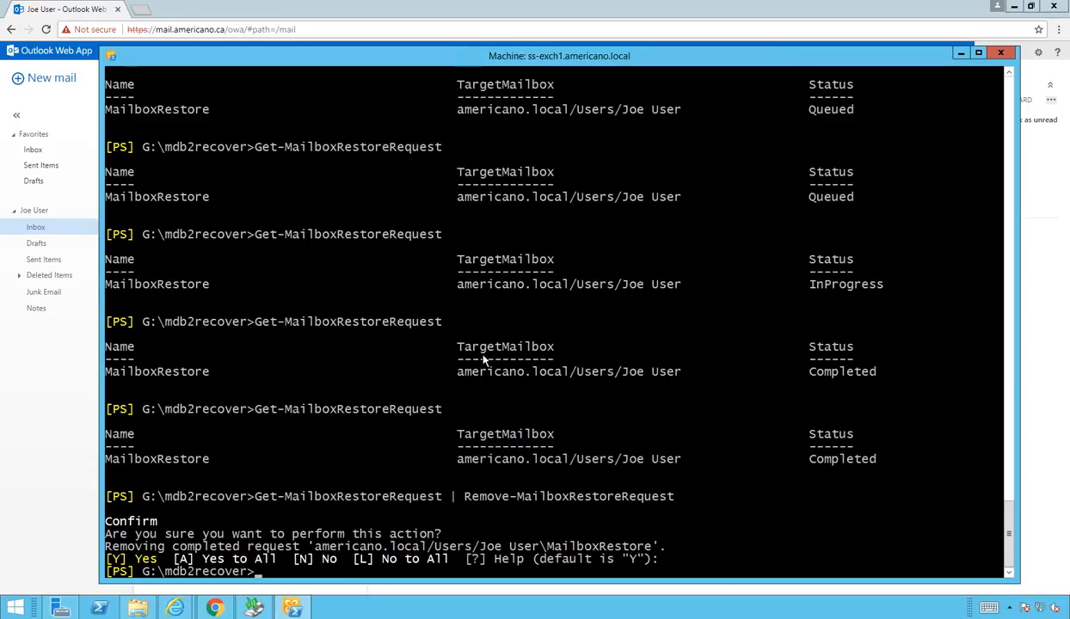
Step: List the mailbox databases with Get-MailboxDatabase
{"action": "type", "text": "get-mailboxd"}
{"action": "key", "text": "Tab"}
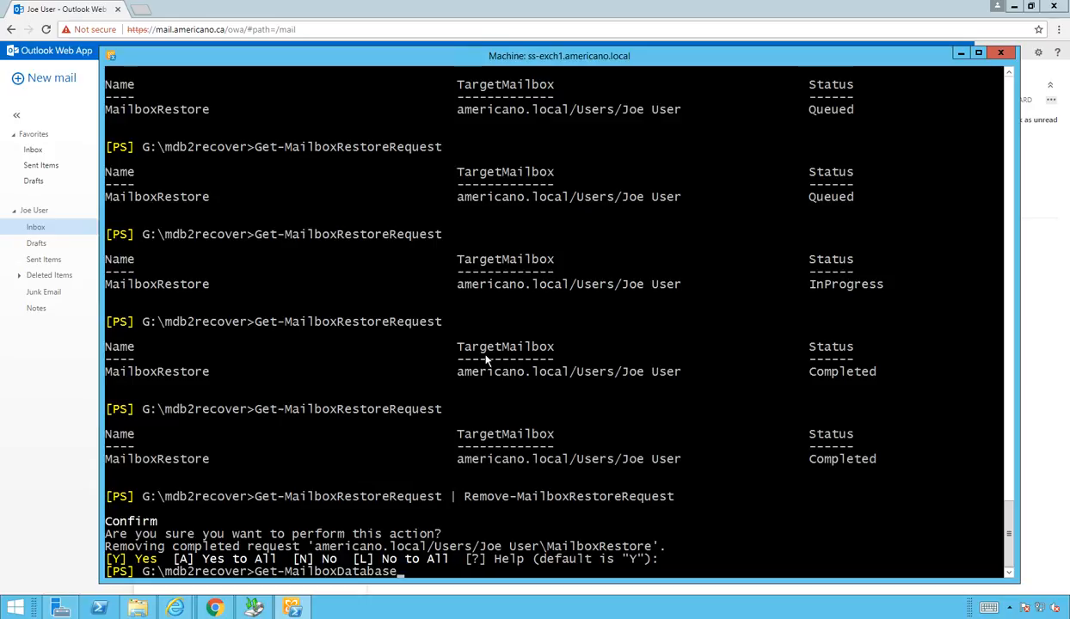
{"action": "key", "text": "Return"}
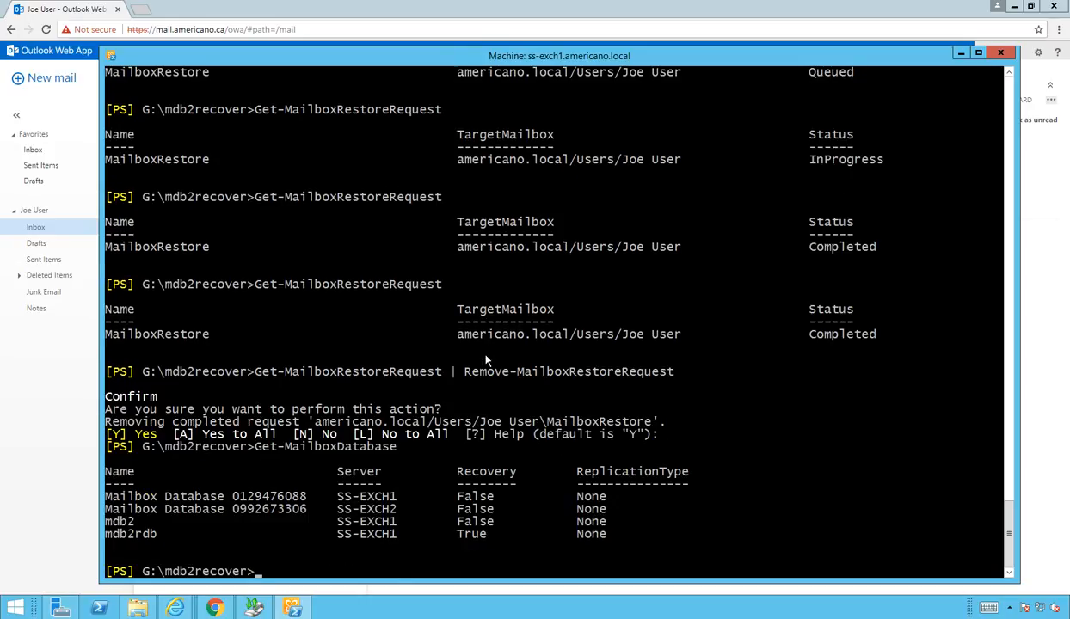
Step: Remove the mdb2rdb database with Remove-MailboxDatabase, answer y, and relist to verify it is gone
{"action": "type", "text": "remove-mail"}
{"action": "key", "text": "Tab"}
{"action": "key", "text": "Tab"}
{"action": "type", "text": "mdb2rdb"}
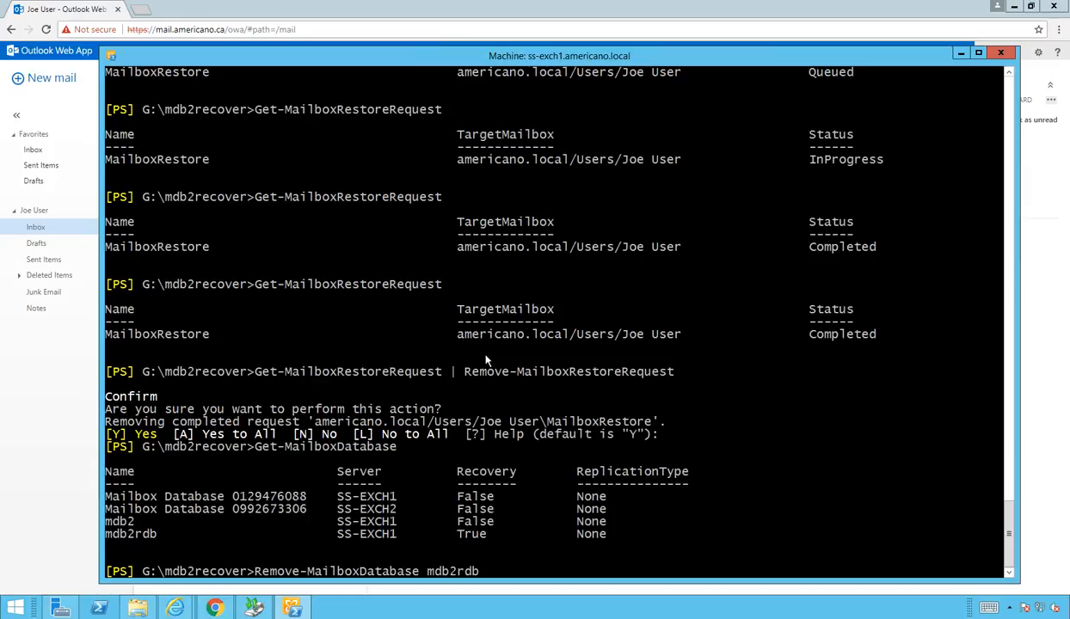
{"action": "key", "text": "Return"}
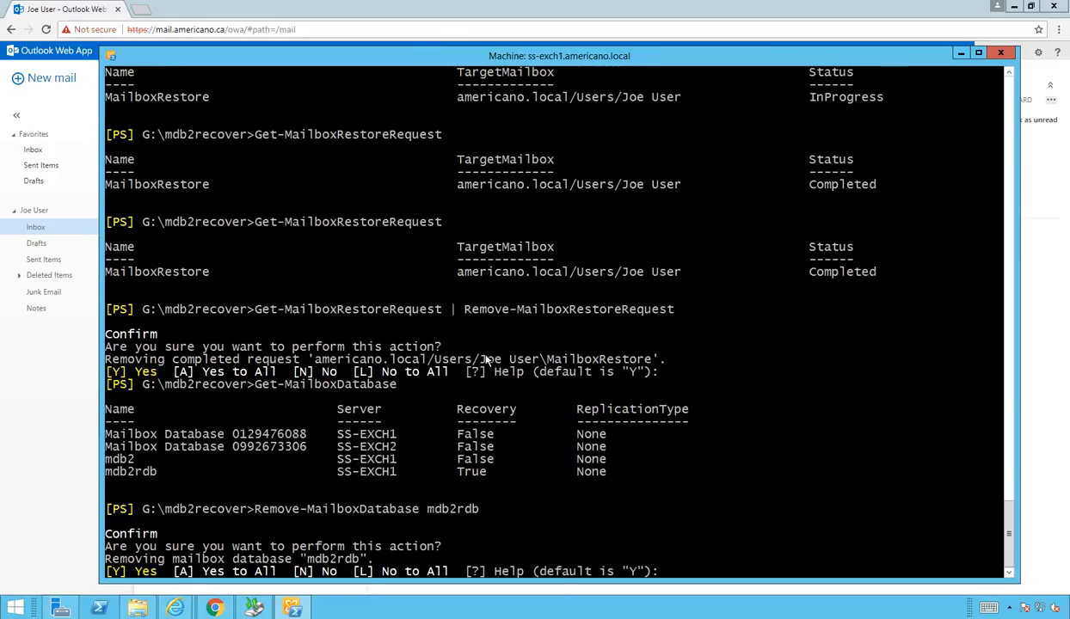
{"action": "type", "text": "y"}
{"action": "key", "text": "Return"}
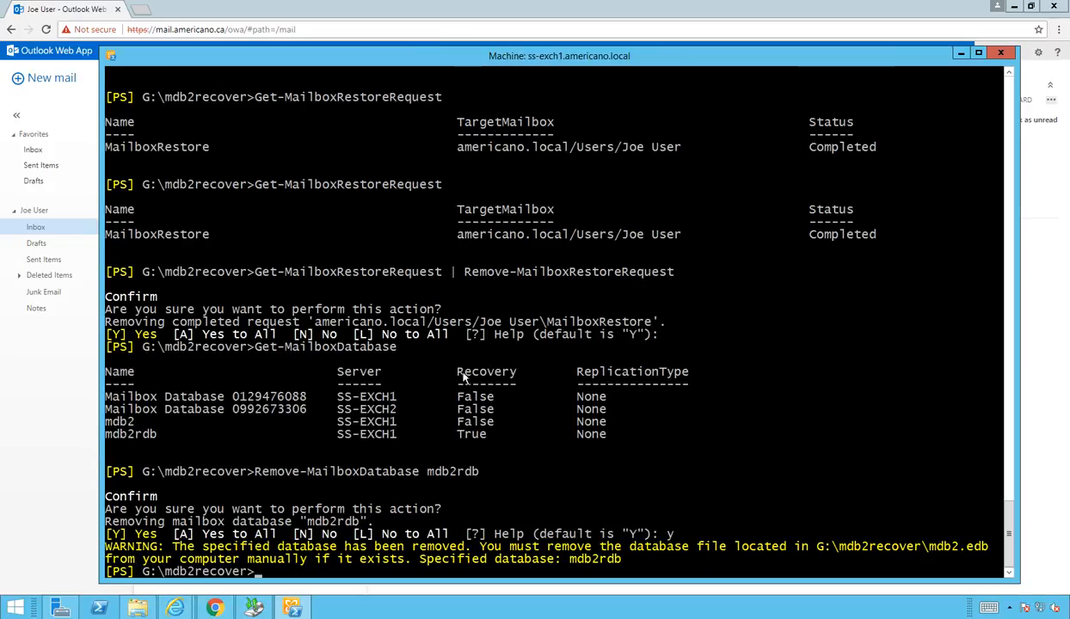
{"action": "type", "text": "y"}
{"action": "key", "text": "Up"}
{"action": "key", "text": "Up"}
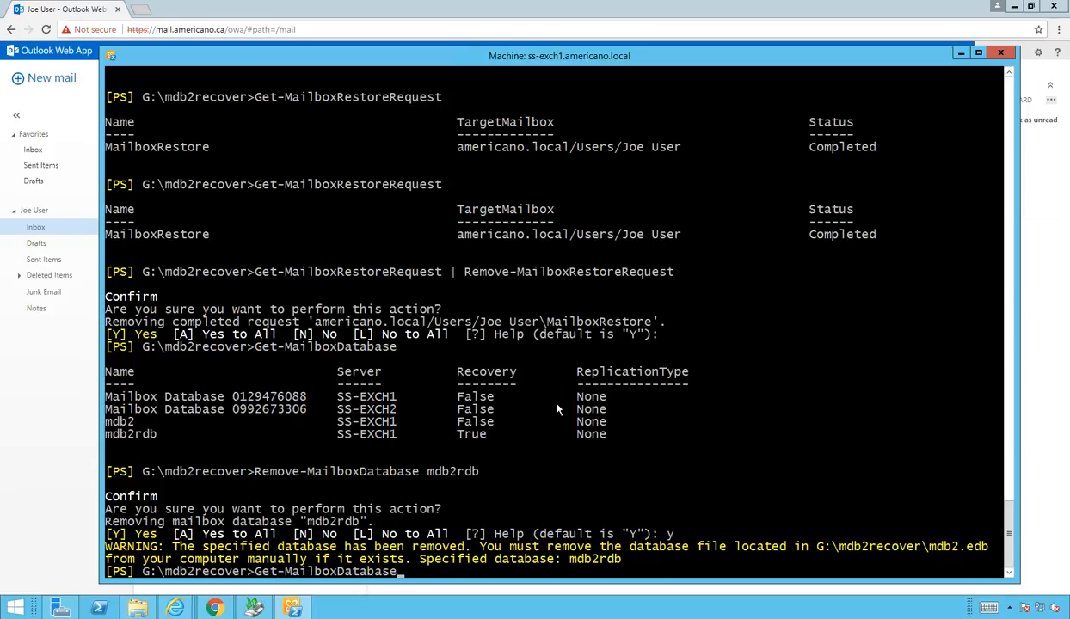
{"action": "key", "text": "Return"}
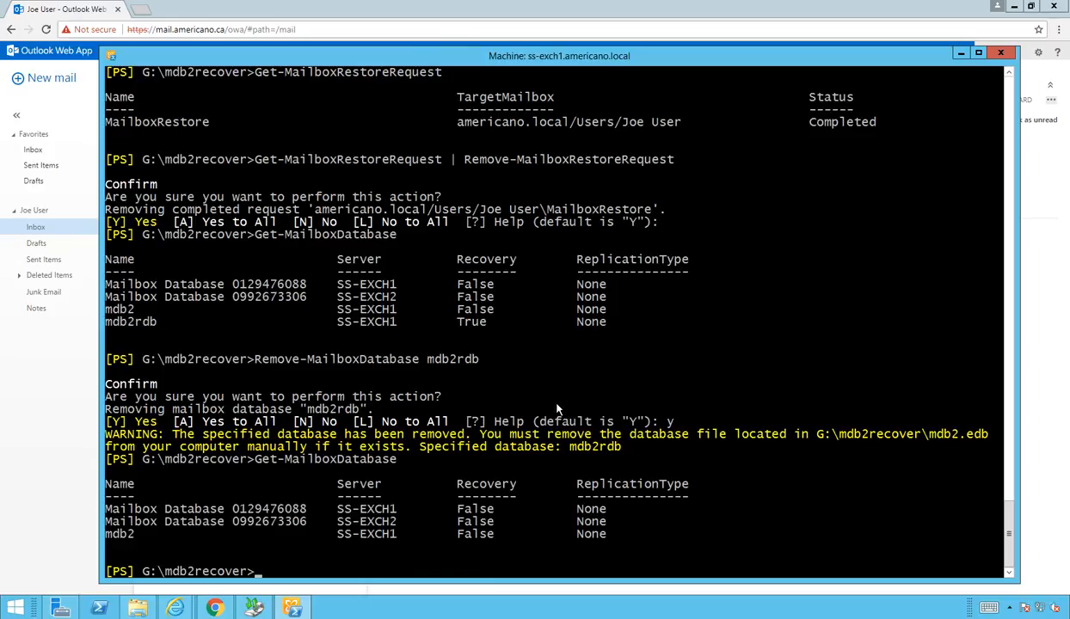
Step: Delete the mdb2recover folder from backup (G:), leaving only WindowsImageBackup, then close File Explorer
{"action": "left_click", "coordinate": [148, 612]}
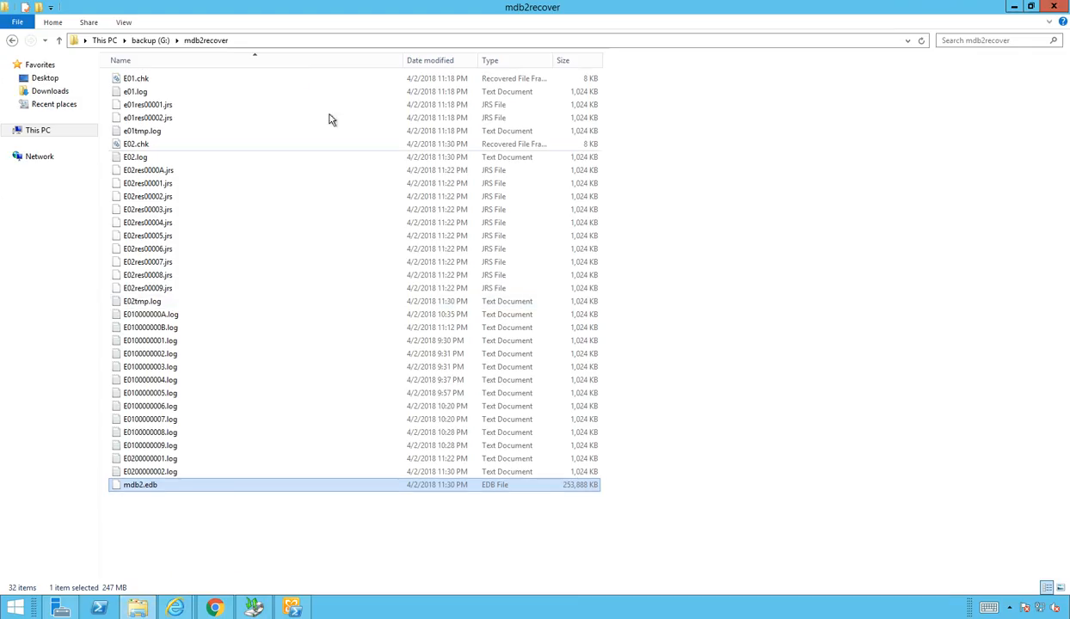
{"action": "left_click", "coordinate": [154, 41]}
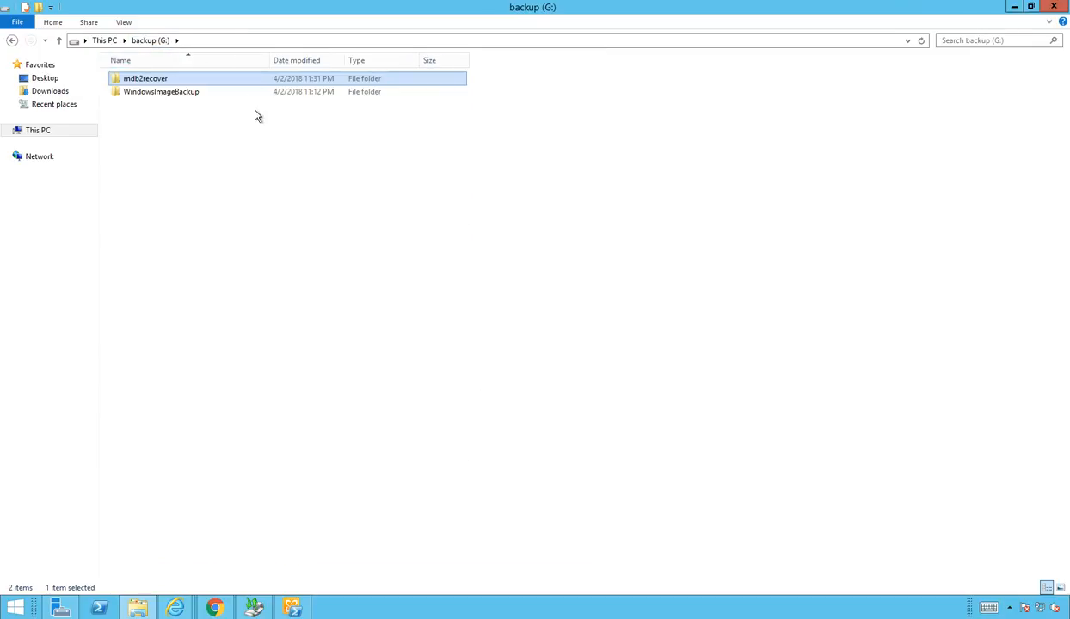
{"action": "right_click", "coordinate": [144, 83]}
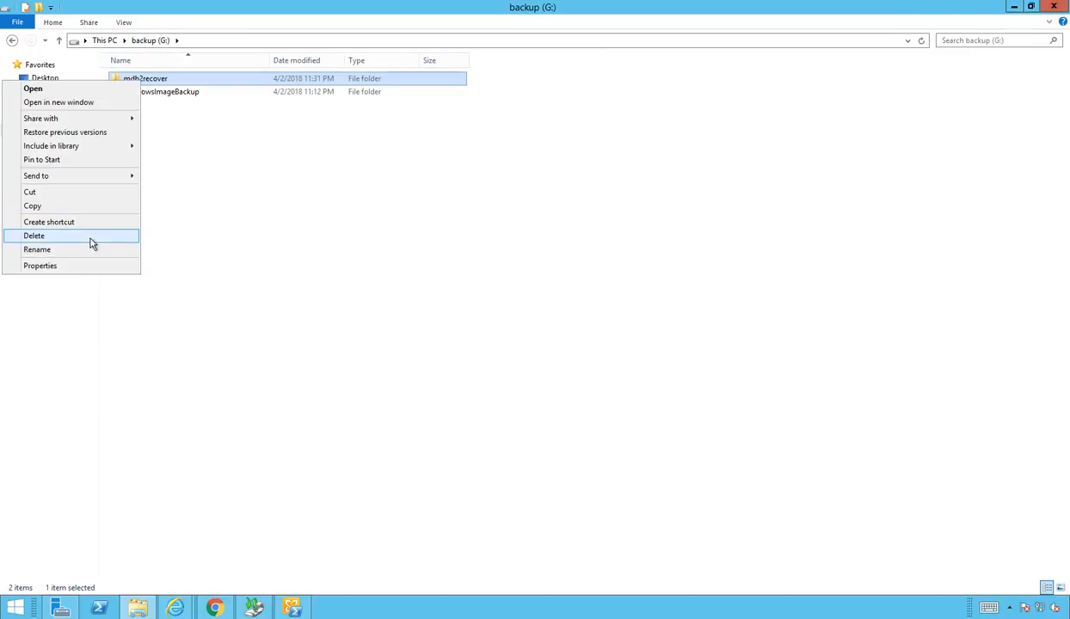
{"action": "left_click", "coordinate": [34, 236]}
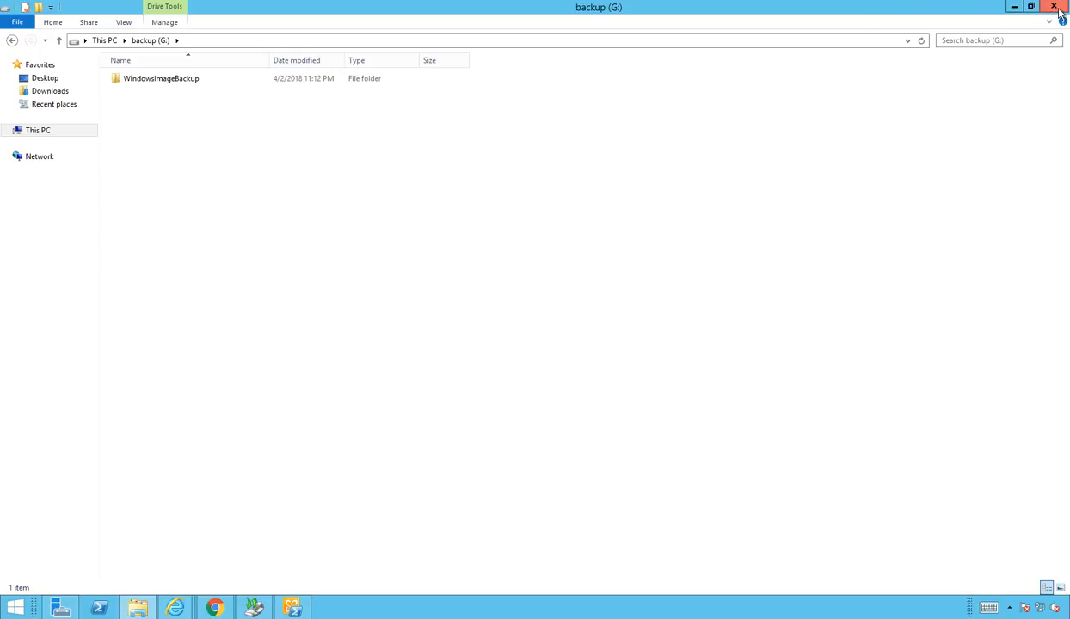
{"action": "left_click", "coordinate": [1013, 6]}
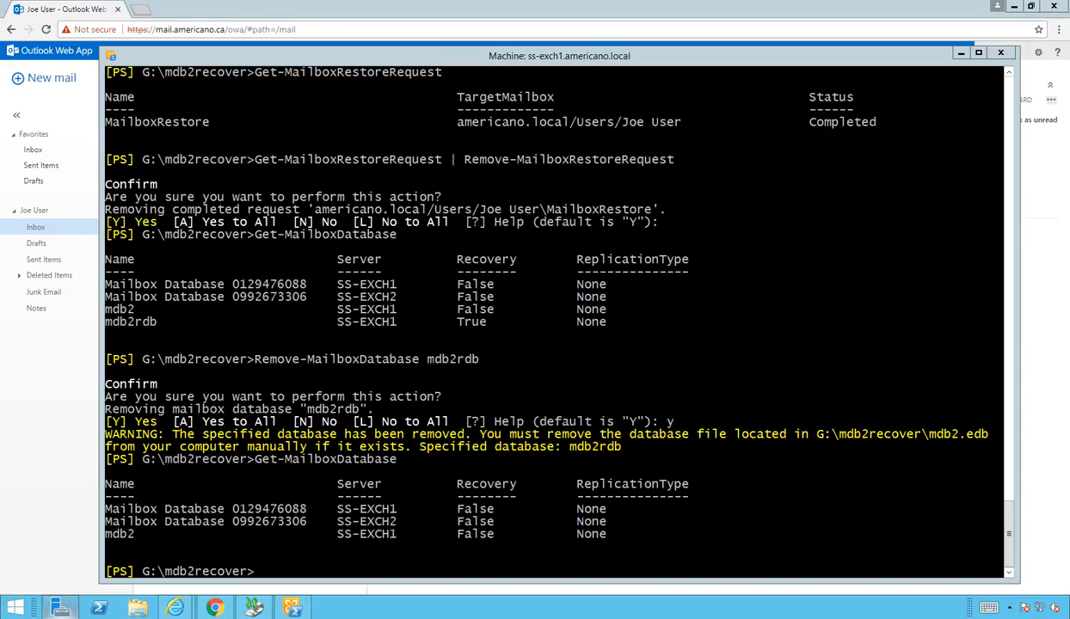